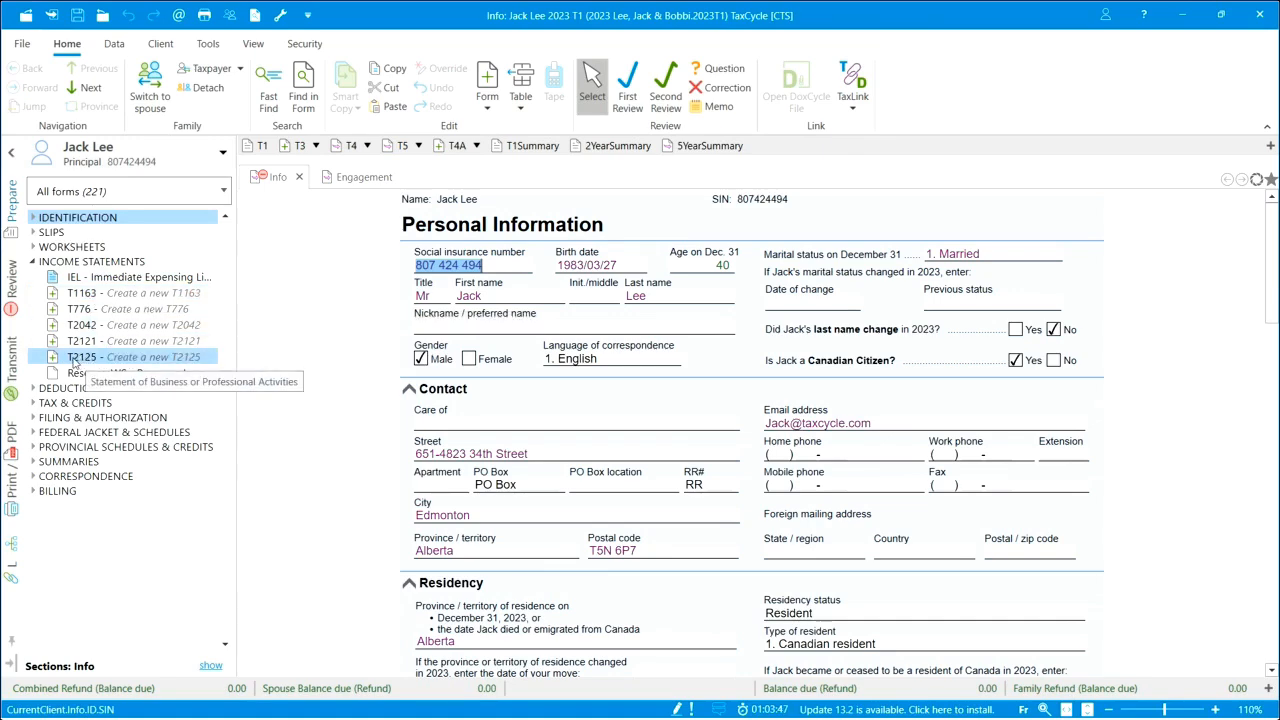
- Create a T2125 business statement with the business name Jack's Consulting Group and display its T2125CCA form
{"action": "left_click", "coordinate": [90, 360]}
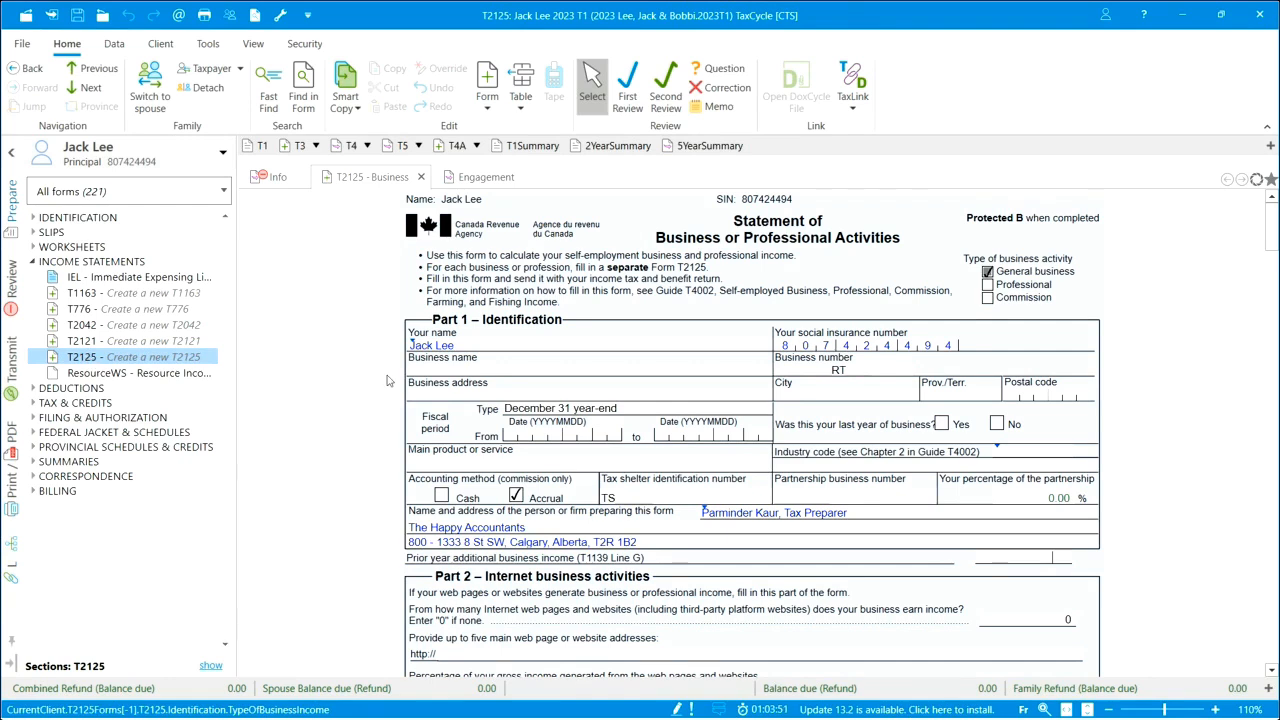
{"action": "left_click", "coordinate": [424, 372]}
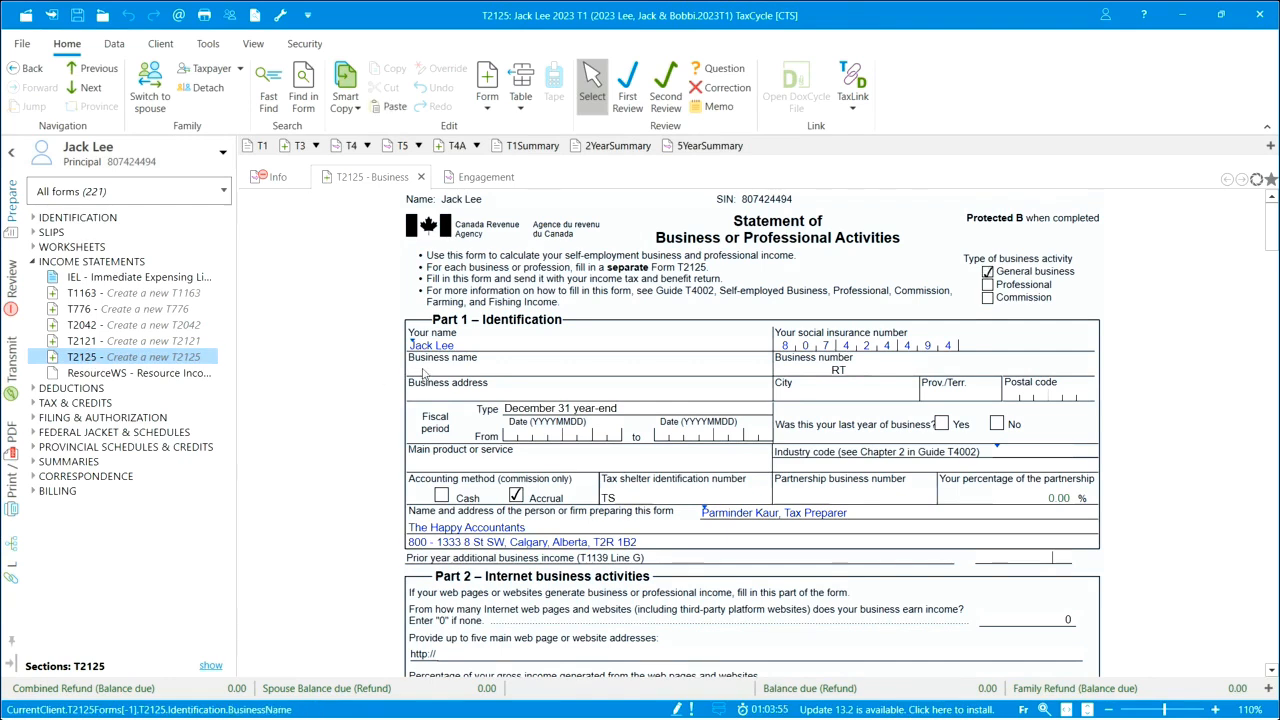
{"action": "type", "text": "Jack's"}
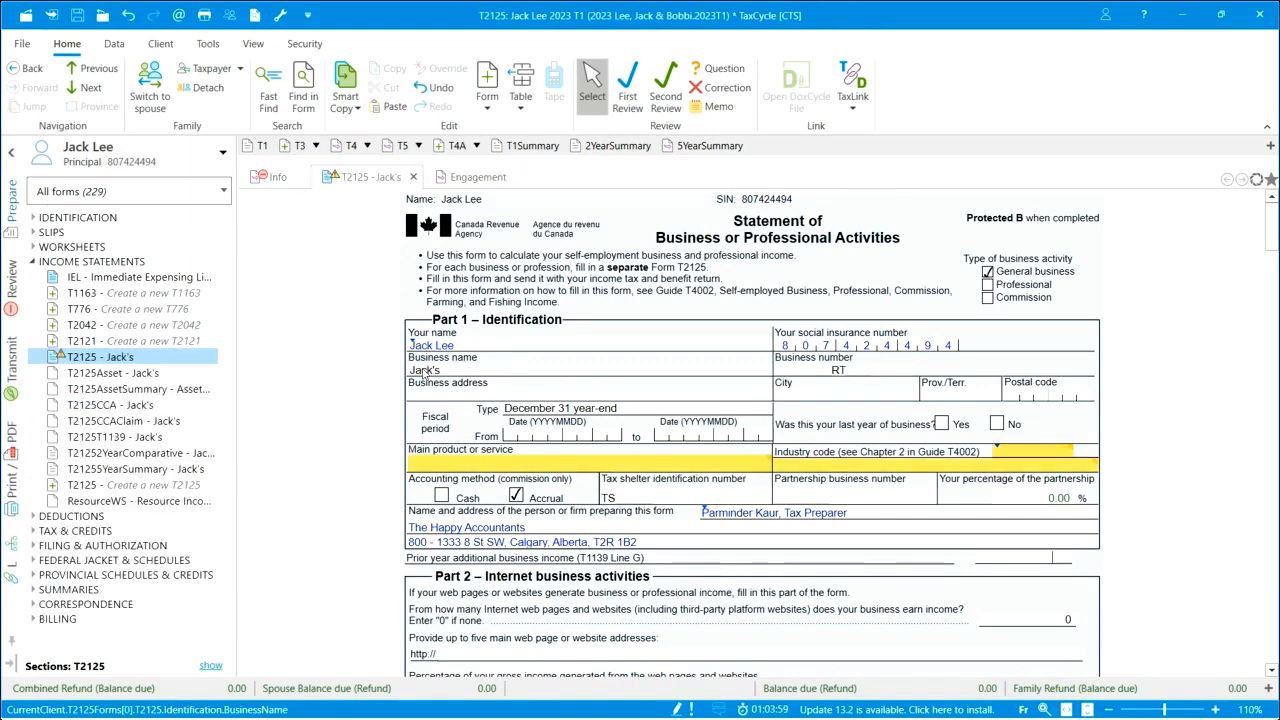
{"action": "type", "text": " Consulting Group"}
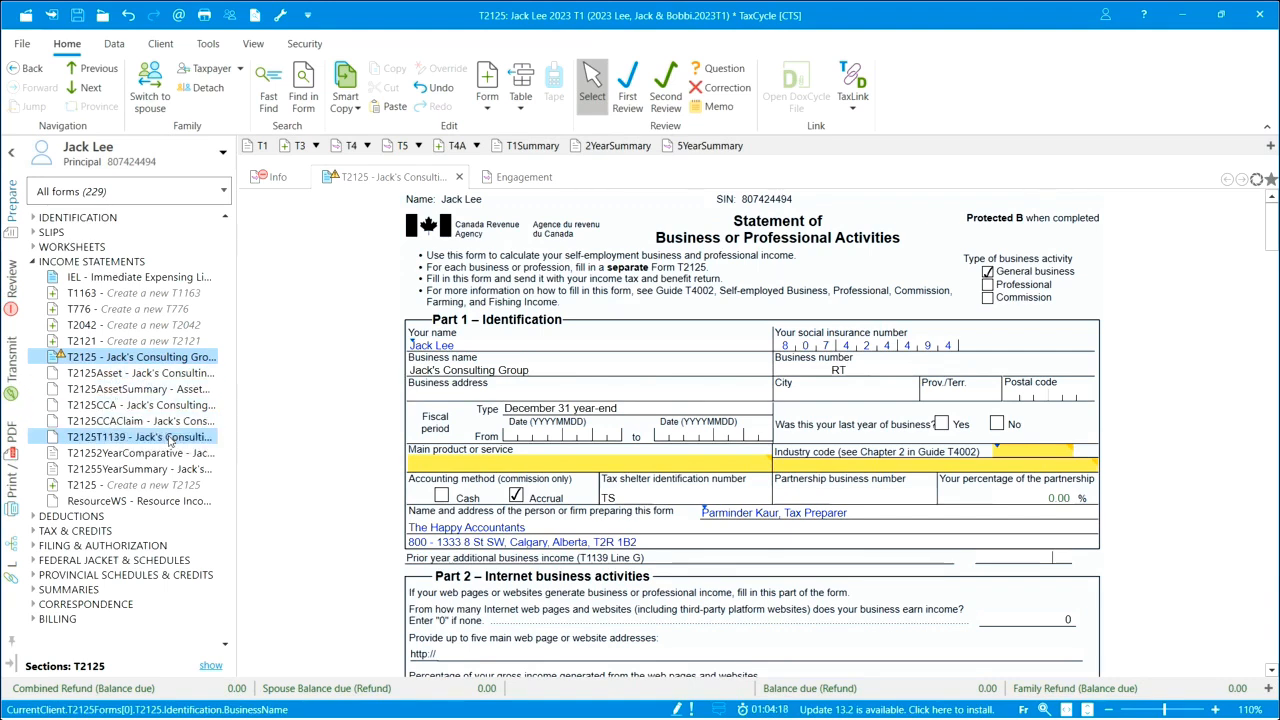
{"action": "left_click", "coordinate": [110, 405]}
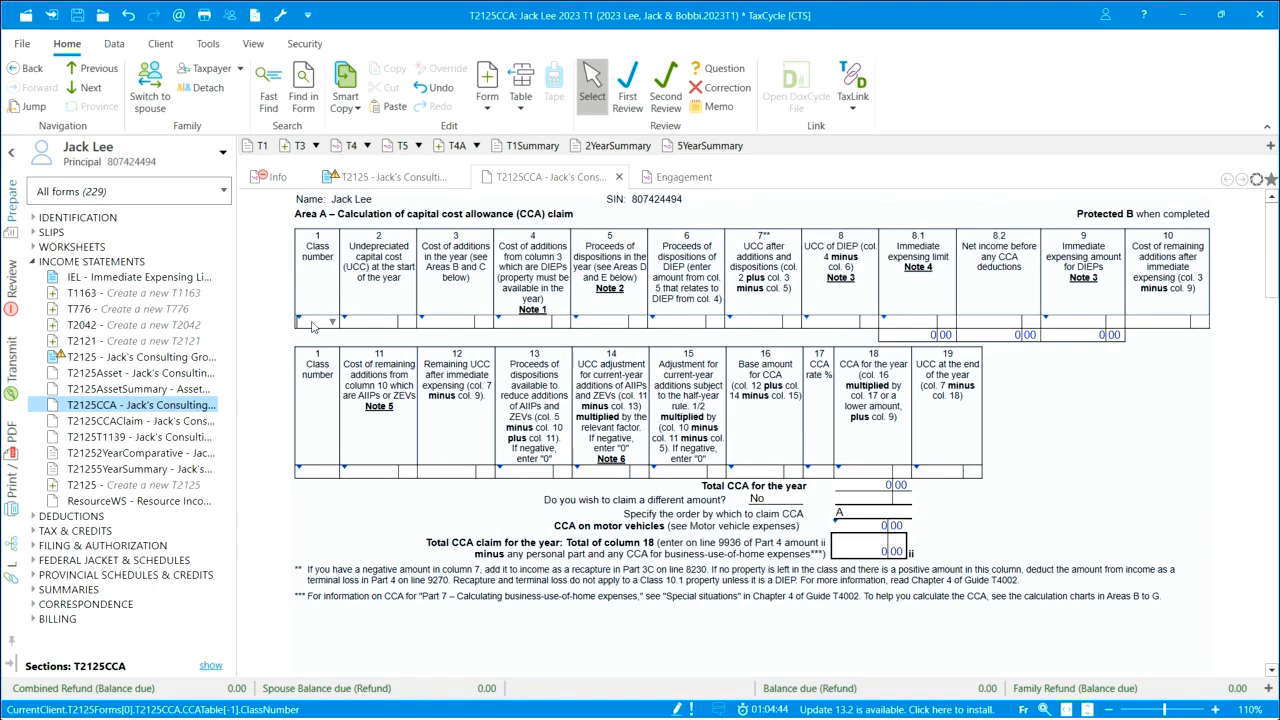
- Search the Area A class number list for "Equipment" and clear the search text
{"action": "type", "text": "Equipe"}
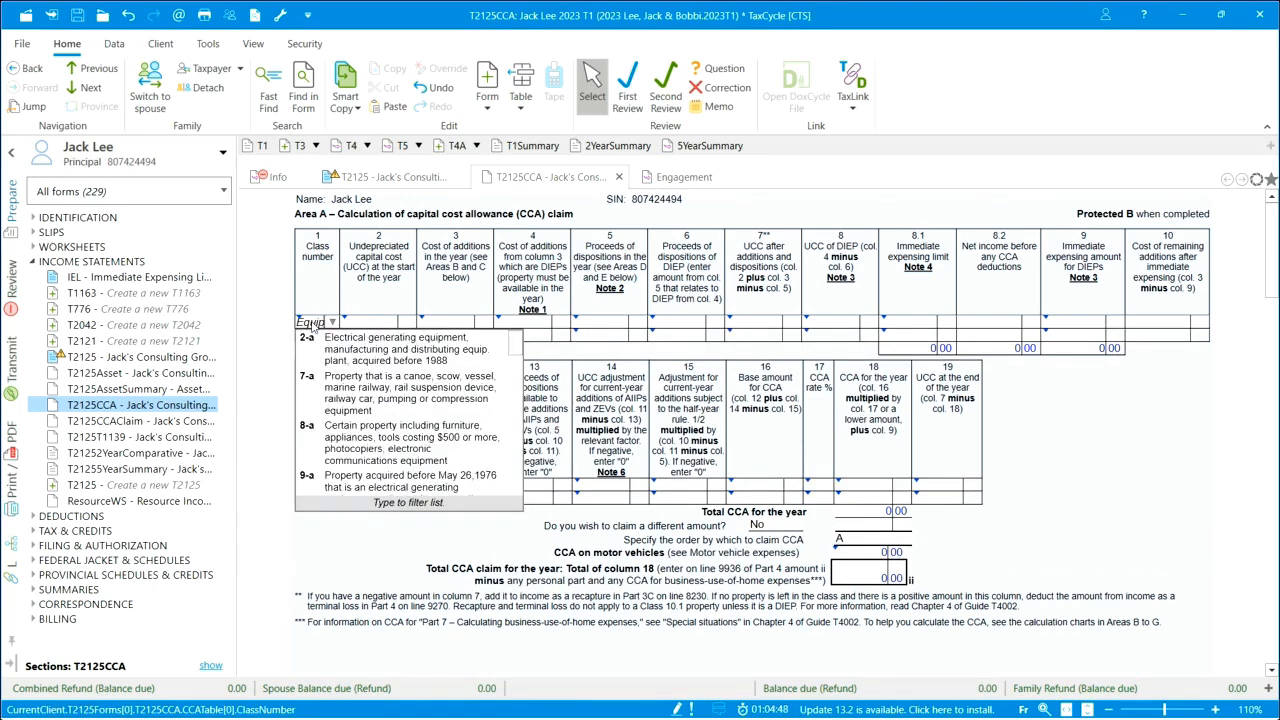
{"action": "key", "text": "BackSpace"}
{"action": "type", "text": "ment"}
{"action": "key", "text": "BackSpace"}
{"action": "key", "text": "BackSpace"}
{"action": "key", "text": "BackSpace"}
{"action": "key", "text": "BackSpace"}
{"action": "key", "text": "BackSpace"}
{"action": "key", "text": "BackSpace"}
{"action": "key", "text": "BackSpace"}
{"action": "key", "text": "BackSpace"}
{"action": "key", "text": "BackSpace"}
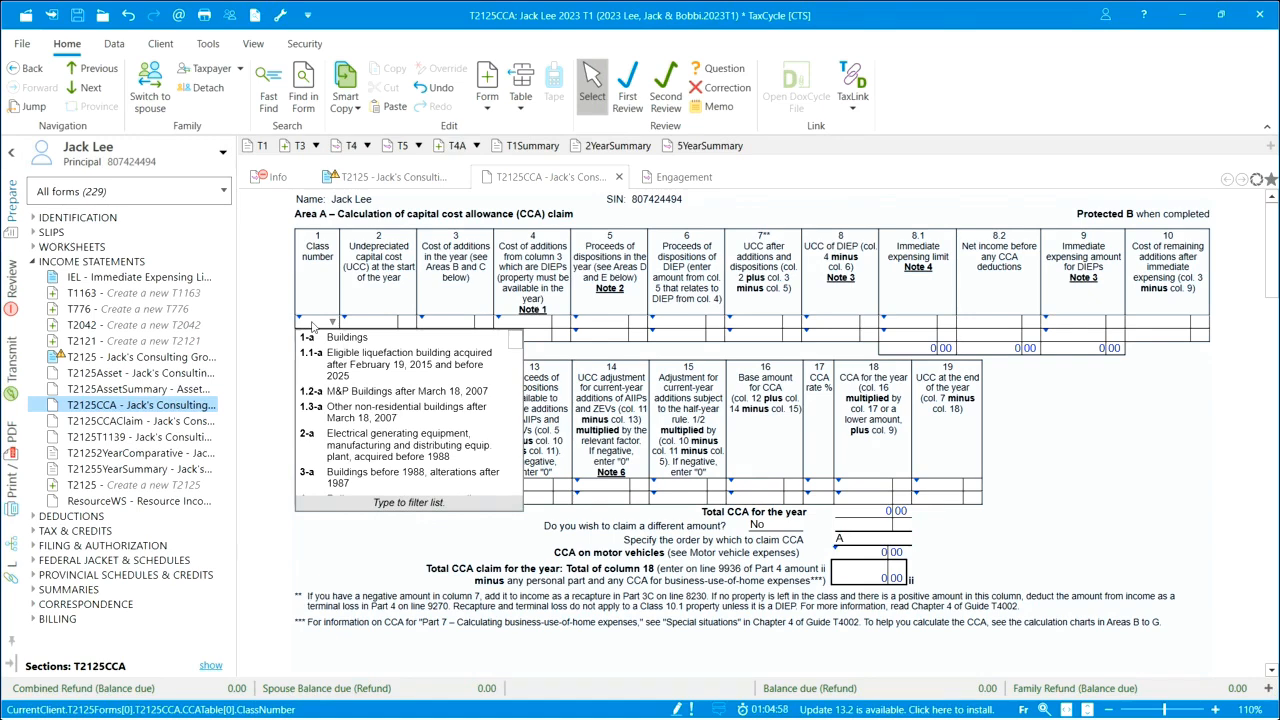
- Search the Area A class number list for "Spacecraft" and clear the search text
{"action": "type", "text": "Spacecra"}
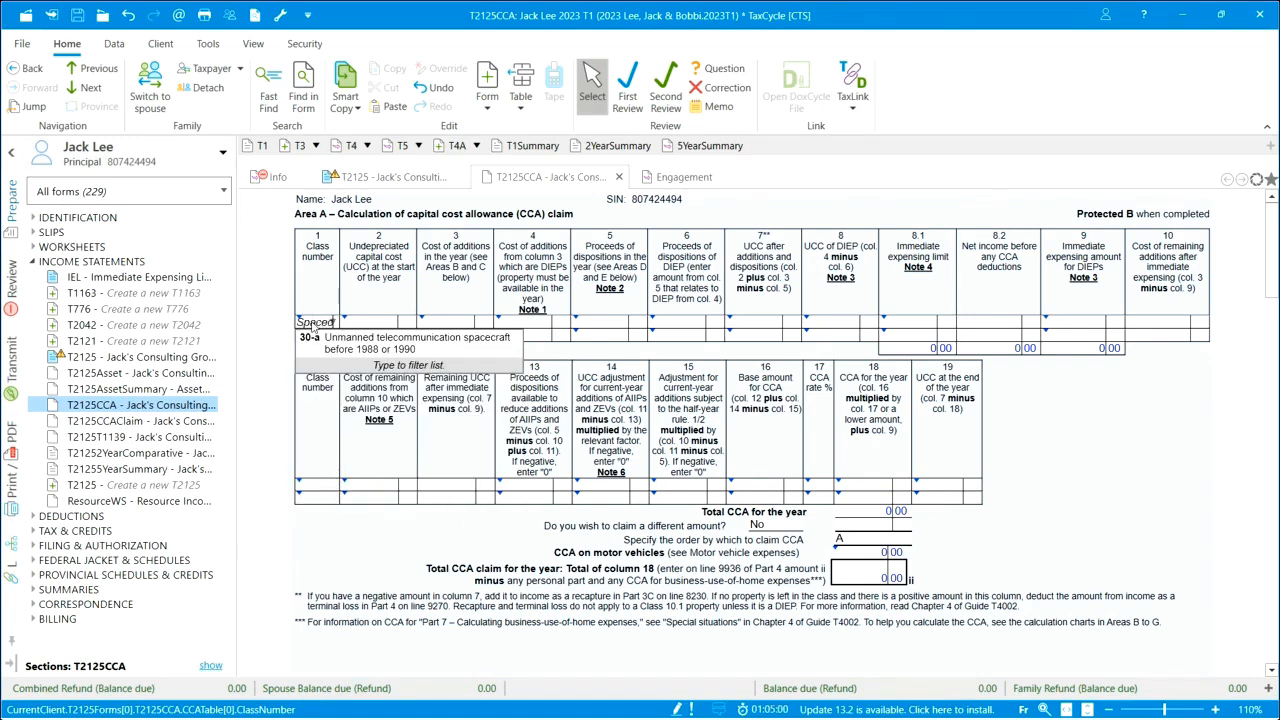
{"action": "type", "text": "ft"}
{"action": "key", "text": "BackSpace"}
{"action": "key", "text": "BackSpace"}
{"action": "key", "text": "BackSpace"}
{"action": "key", "text": "BackSpace"}
{"action": "key", "text": "BackSpace"}
{"action": "key", "text": "BackSpace"}
{"action": "key", "text": "BackSpace"}
{"action": "key", "text": "BackSpace"}
{"action": "key", "text": "BackSpace"}
{"action": "key", "text": "BackSpace"}
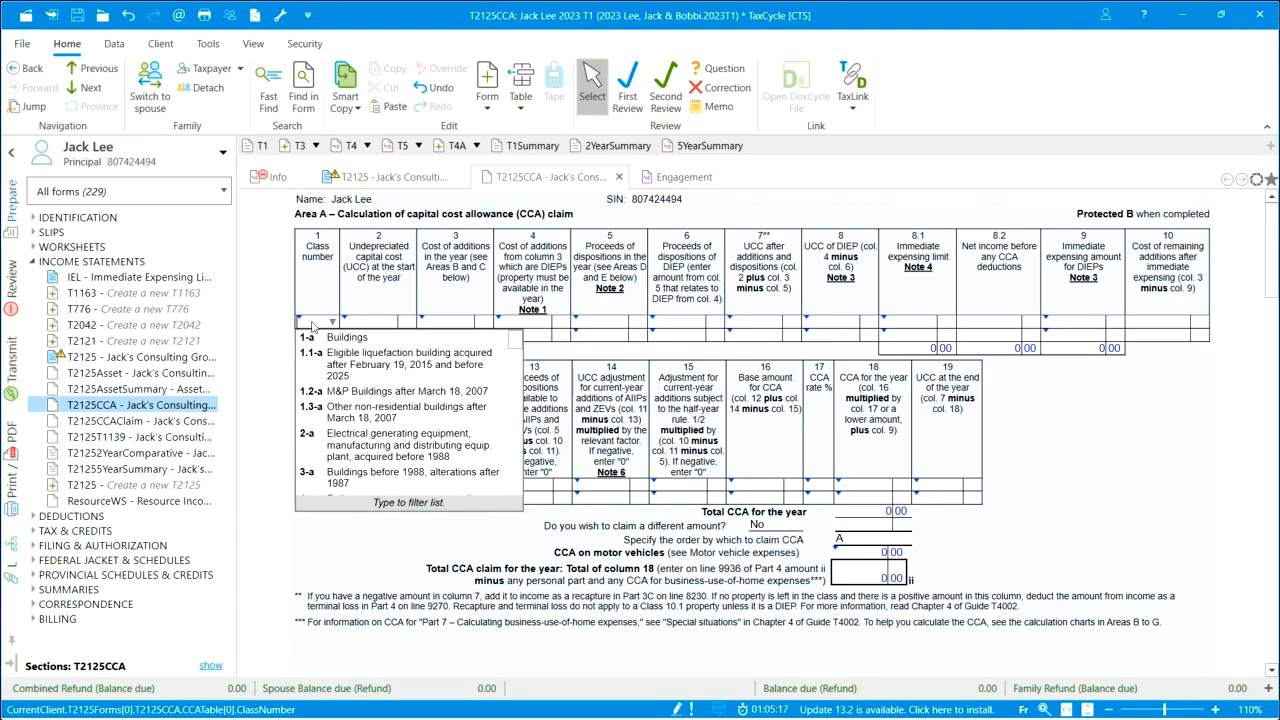
- Set the class number of the first row in Area A to 8-a
{"action": "type", "text": "8"}
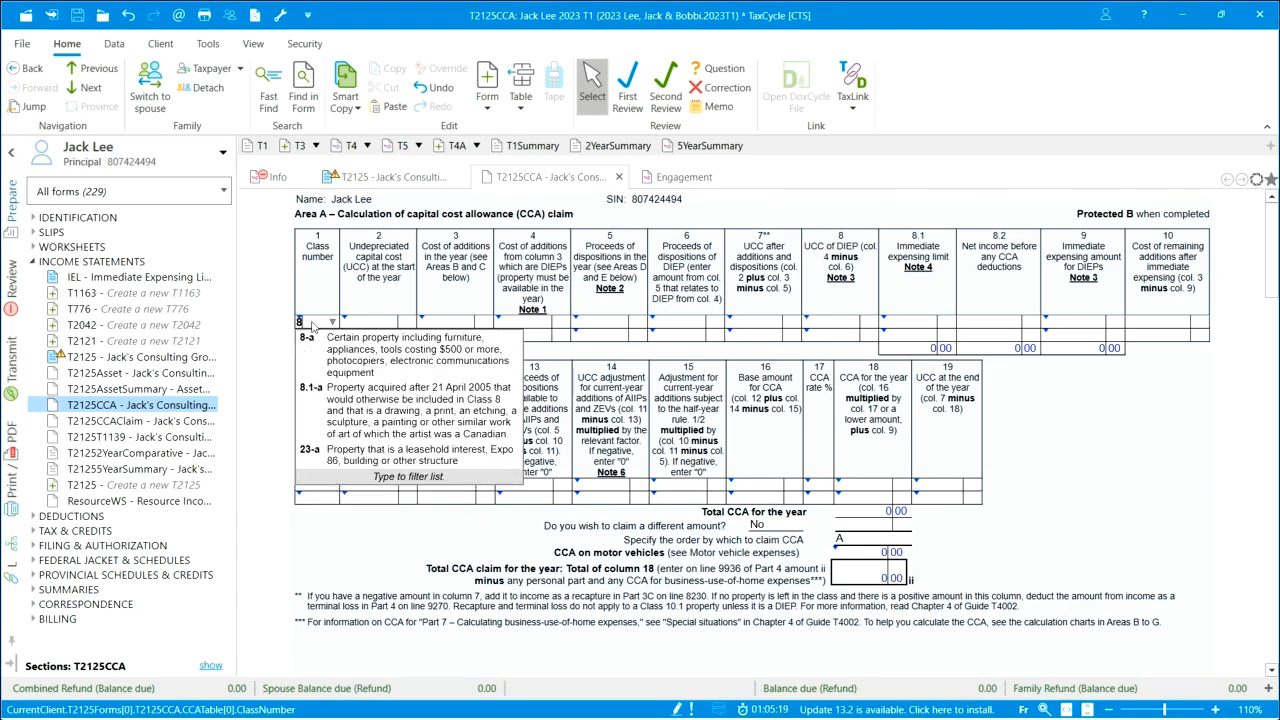
{"action": "type", "text": "-a"}
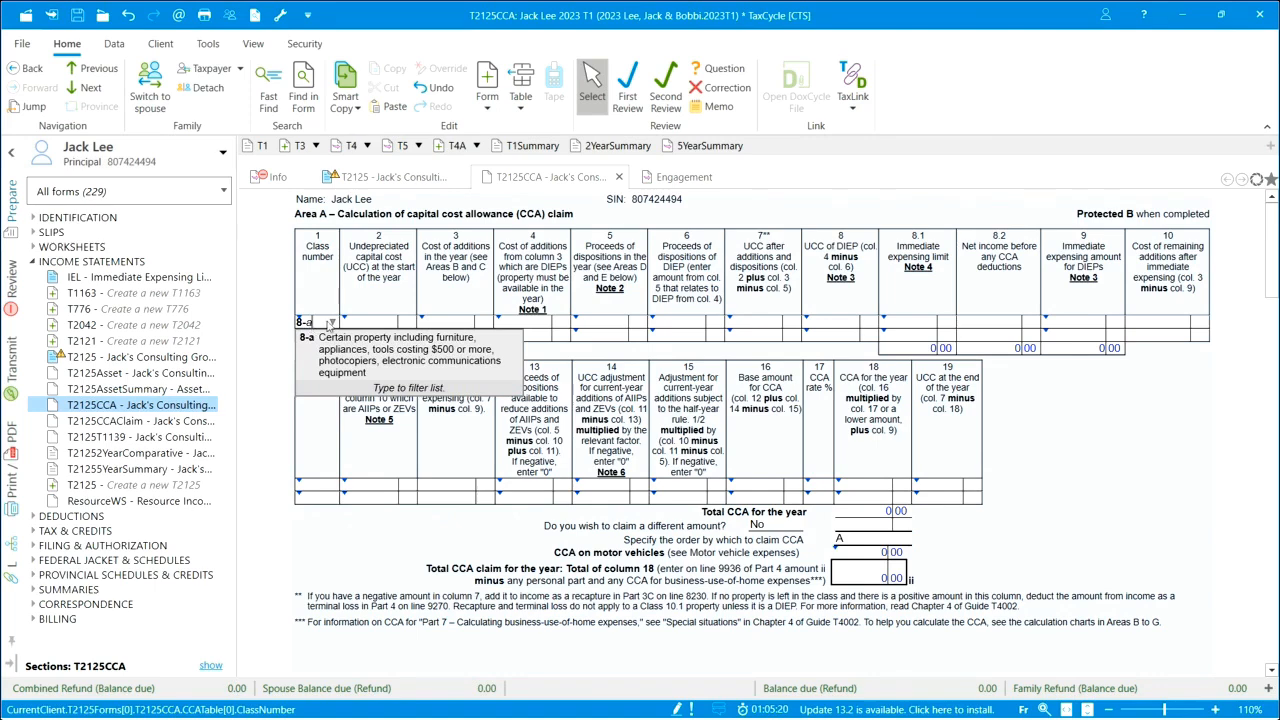
{"action": "key", "text": "Return"}
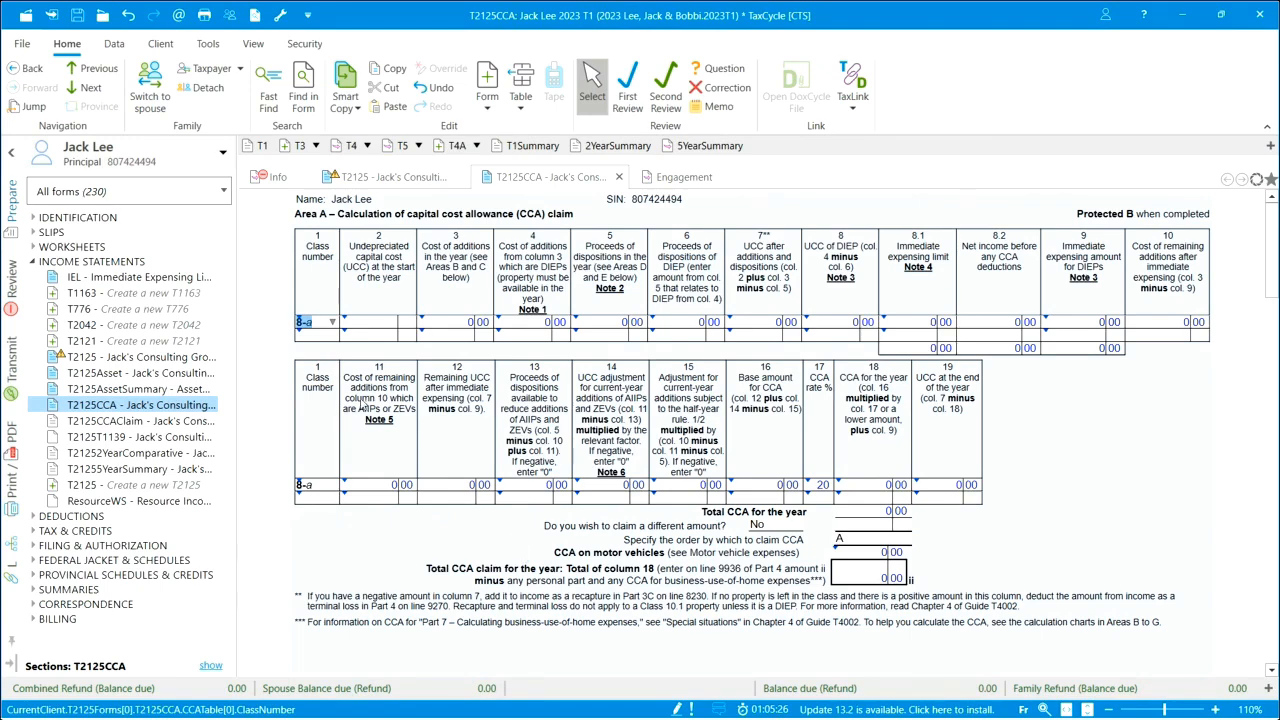
- Examine the CCA notes and the Area B to Area F tables for equipment, building and land additions and dispositions
{"action": "scroll", "coordinate": [558, 546], "scroll_direction": "down", "scroll_amount": 10}
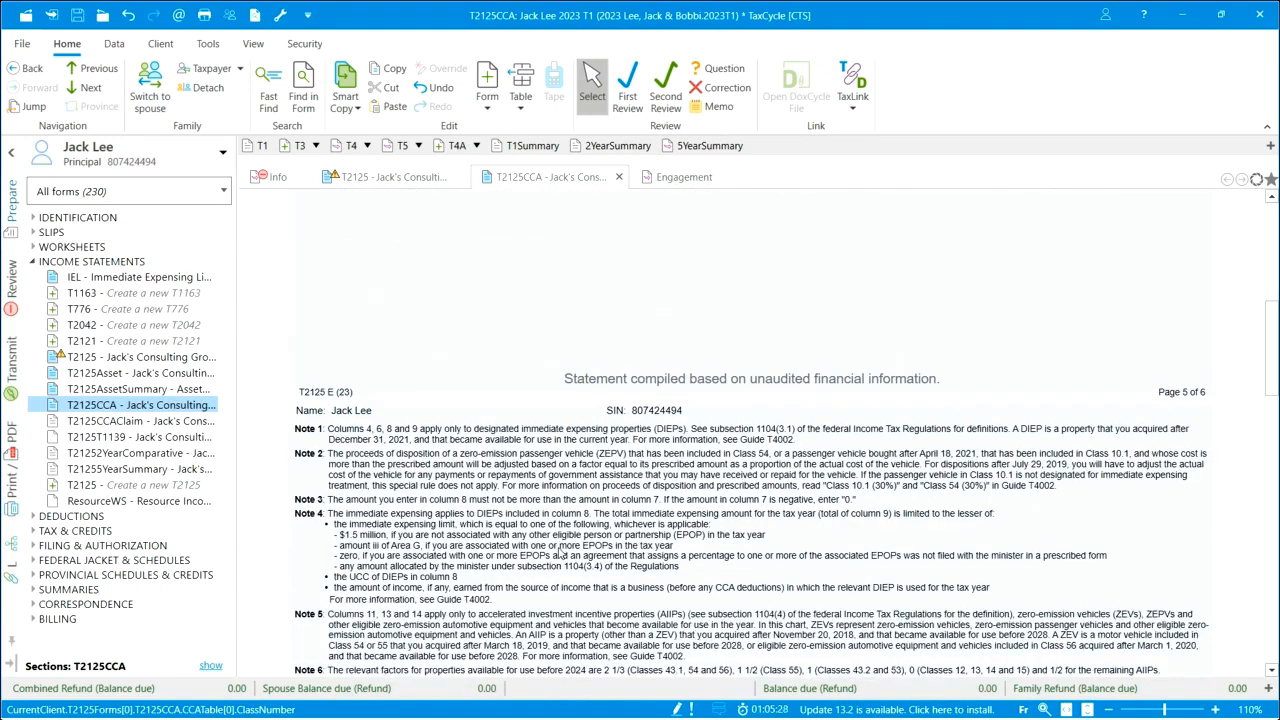
{"action": "scroll", "coordinate": [561, 553], "scroll_direction": "up", "scroll_amount": 10}
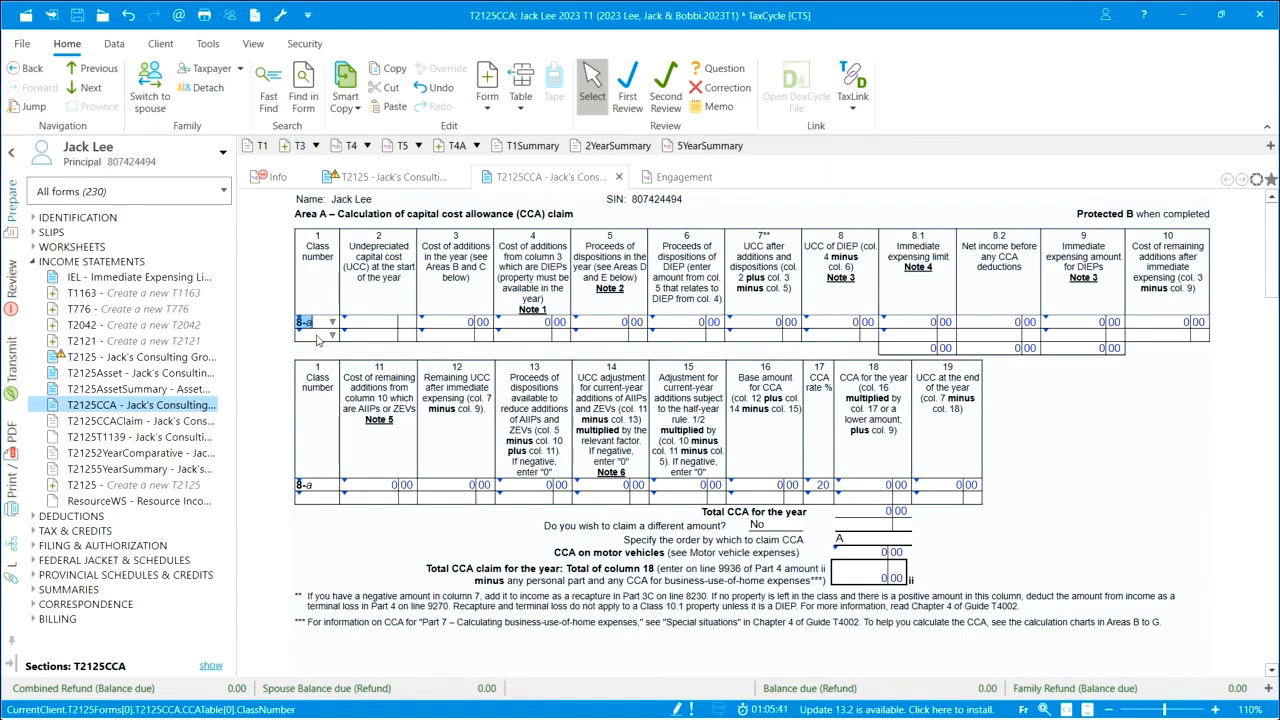
{"action": "scroll", "coordinate": [487, 424], "scroll_direction": "down", "scroll_amount": 10}
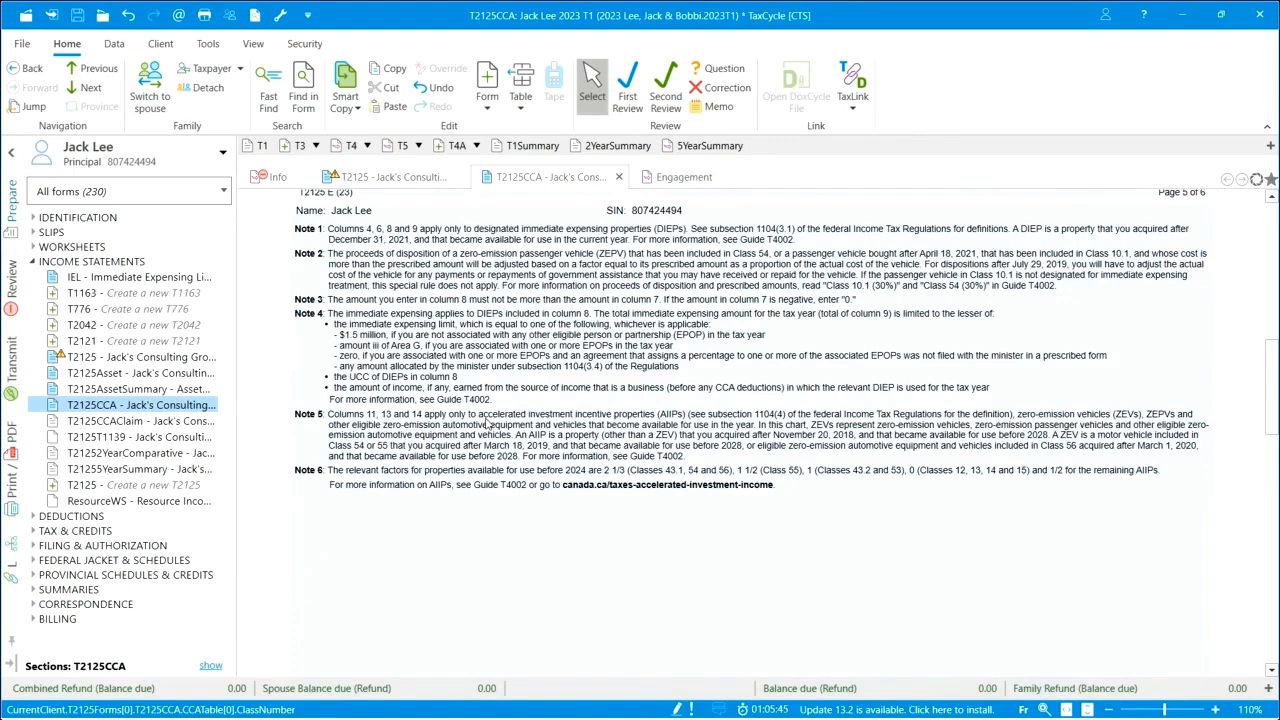
{"action": "scroll", "coordinate": [487, 424], "scroll_direction": "down", "scroll_amount": 2}
{"action": "scroll", "coordinate": [487, 424], "scroll_direction": "down", "scroll_amount": 5}
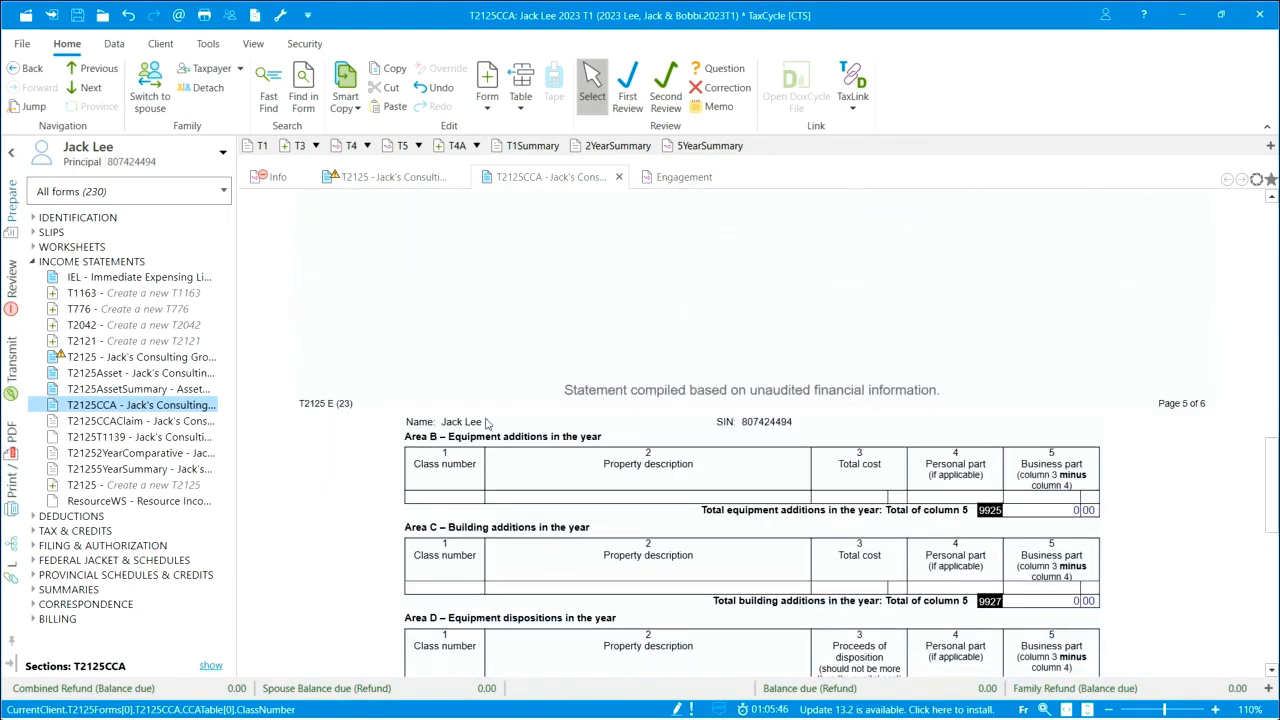
{"action": "scroll", "coordinate": [487, 424], "scroll_direction": "down", "scroll_amount": 2}
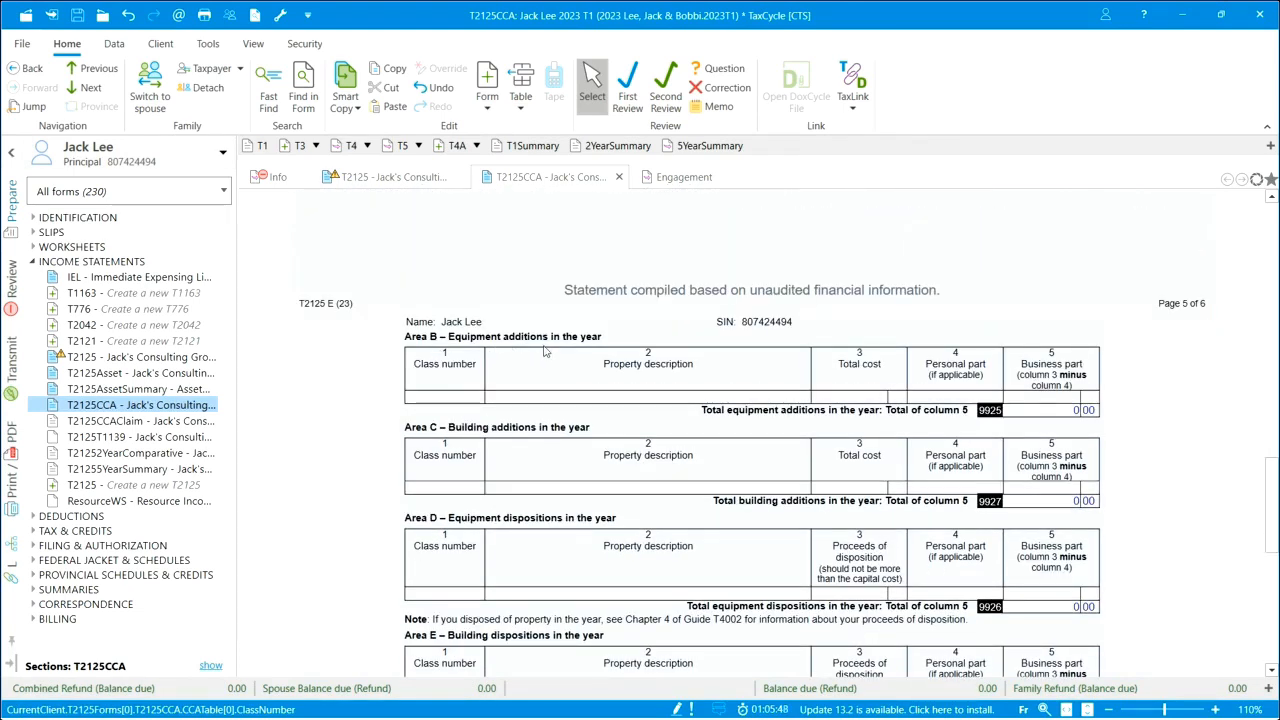
{"action": "scroll", "coordinate": [477, 460], "scroll_direction": "down", "scroll_amount": 2}
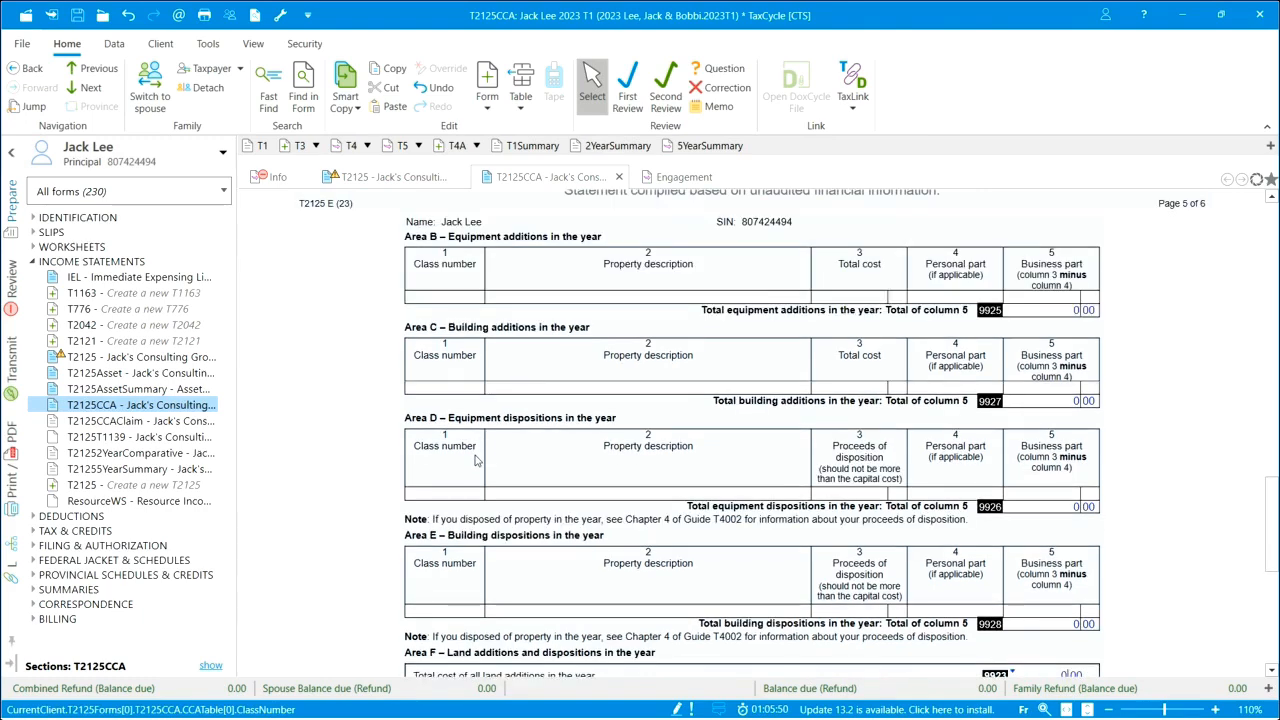
{"action": "scroll", "coordinate": [477, 460], "scroll_direction": "down", "scroll_amount": 2}
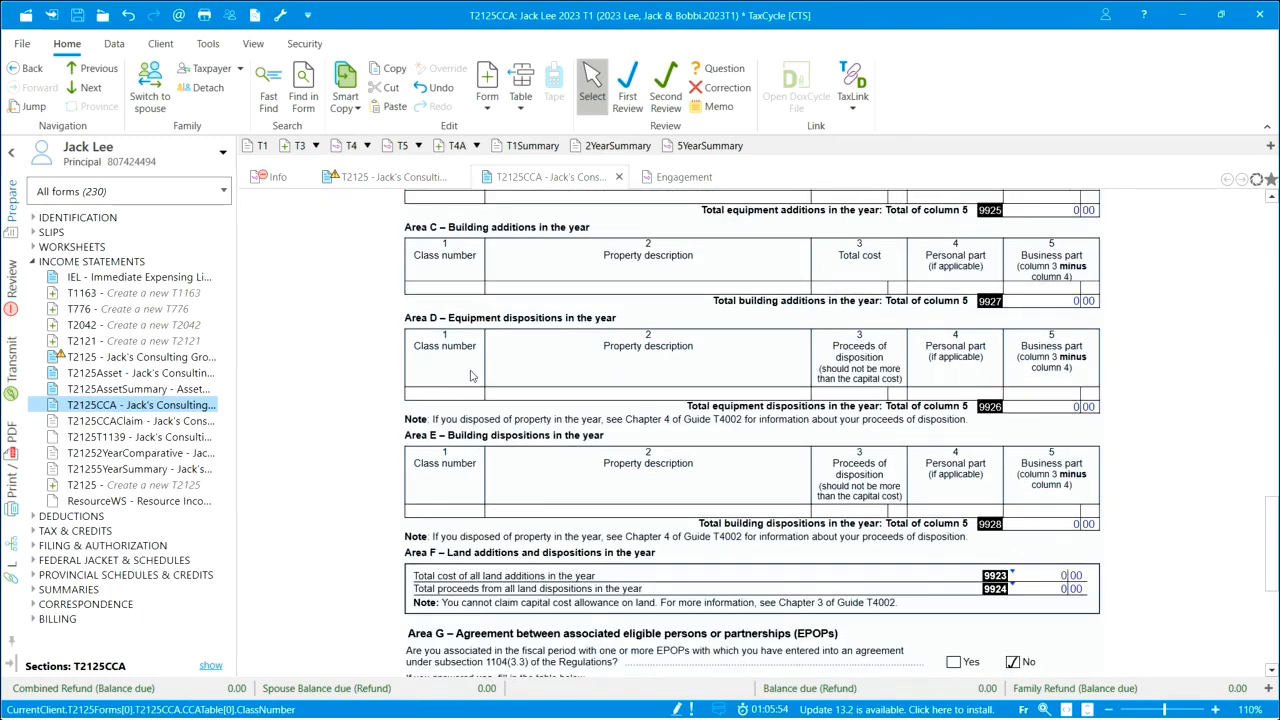
- Add an equipment addition in Area B with class number 8-a and the property description Jack's Desk
{"action": "scroll", "coordinate": [472, 375], "scroll_direction": "up", "scroll_amount": 4}
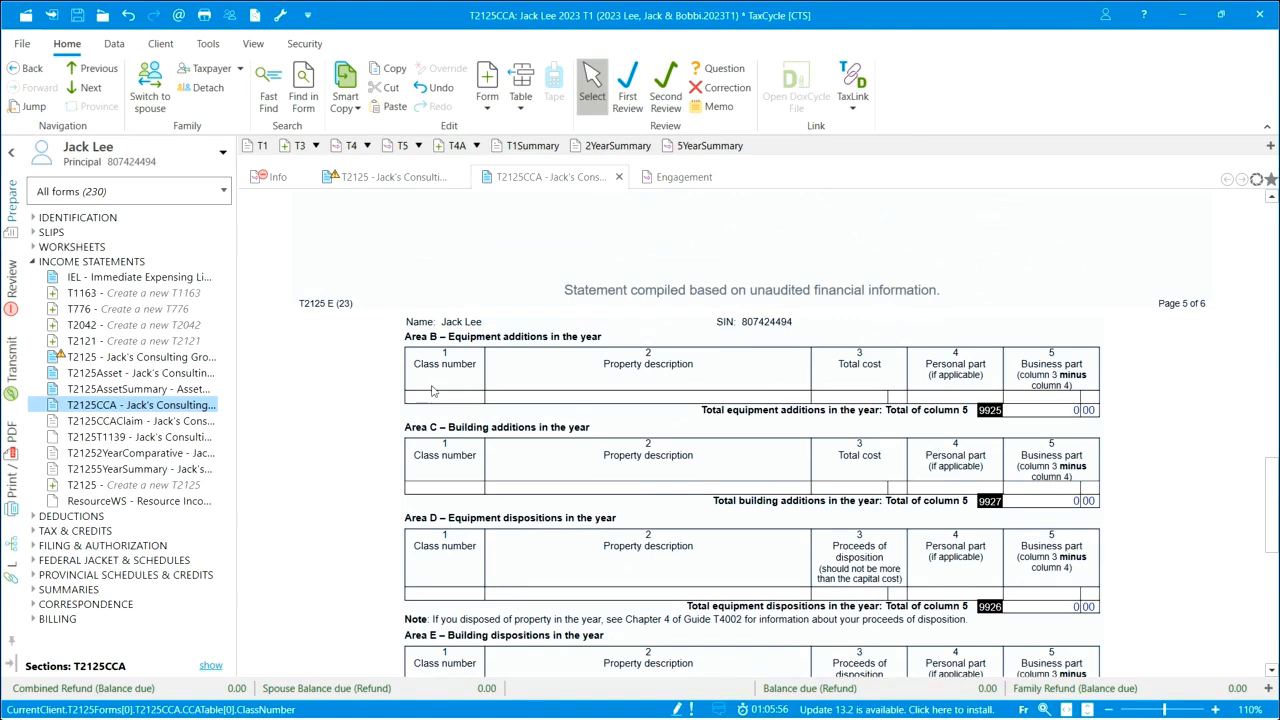
{"action": "left_click", "coordinate": [446, 400]}
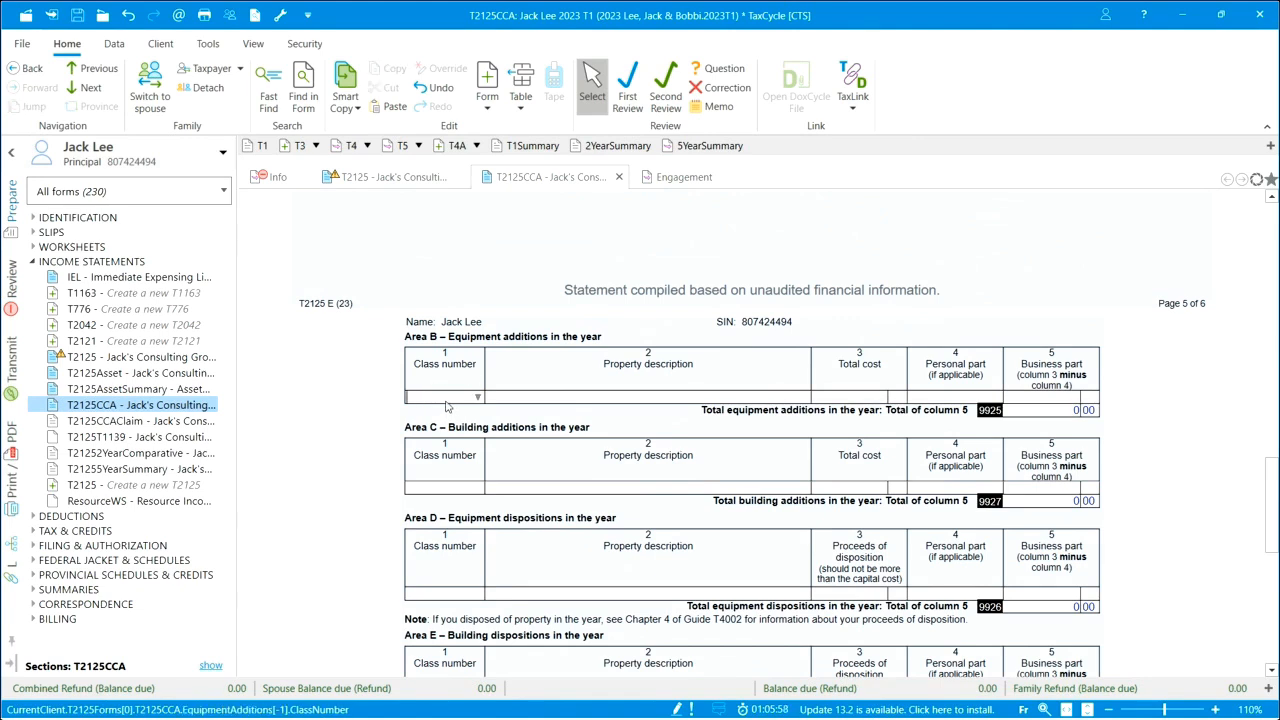
{"action": "type", "text": "8"}
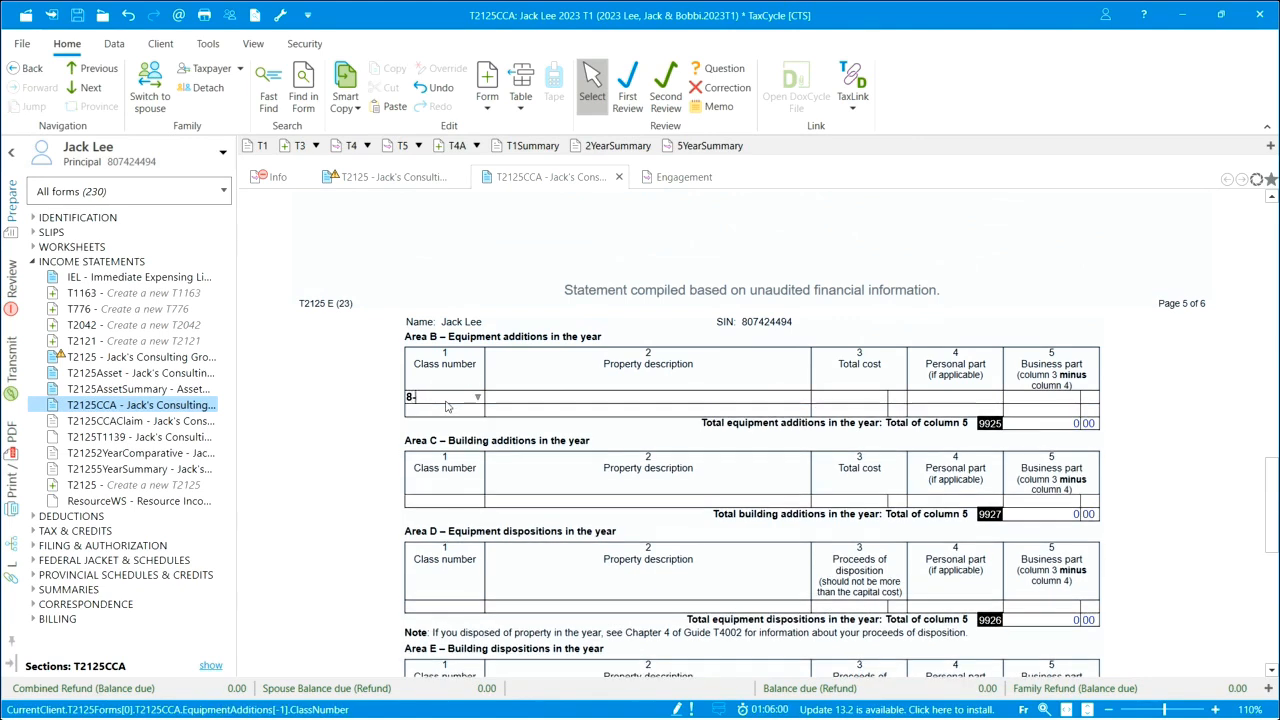
{"action": "type", "text": "-a"}
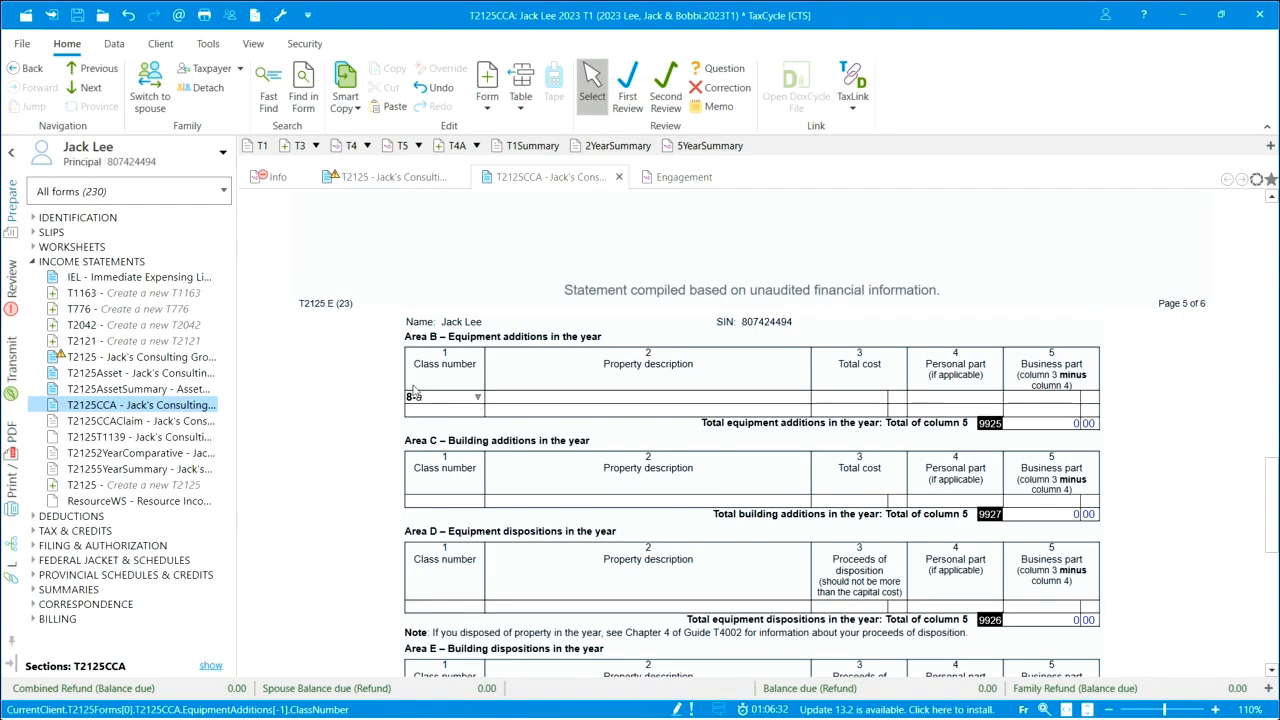
{"action": "left_click", "coordinate": [535, 402]}
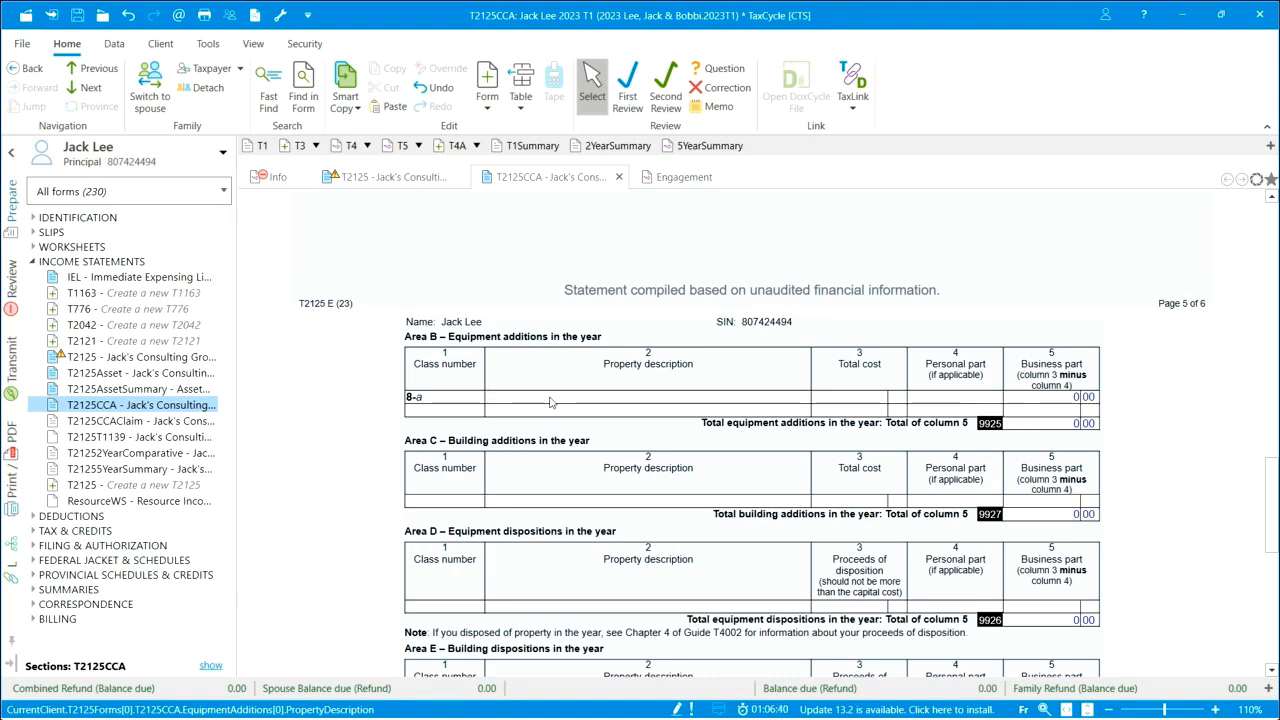
{"action": "type", "text": "Jack's Desk"}
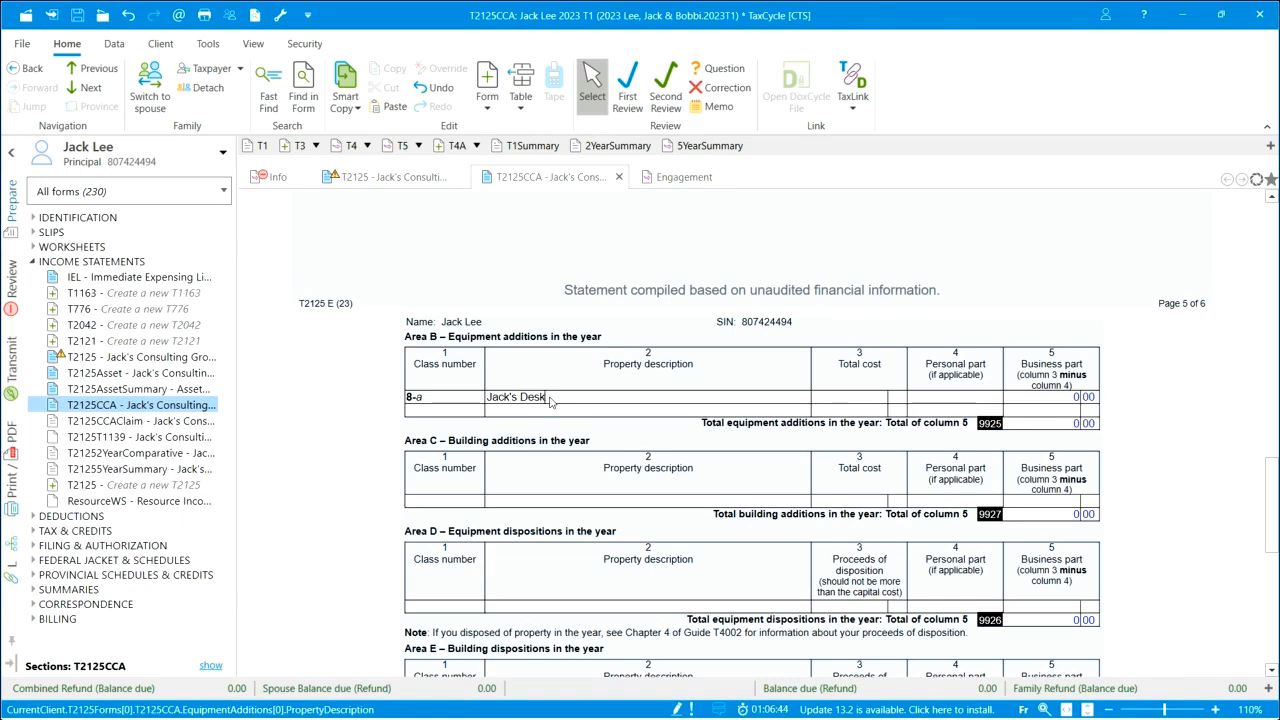
- Set the desk's total cost to 500 and its personal part to 50
{"action": "left_click", "coordinate": [860, 402]}
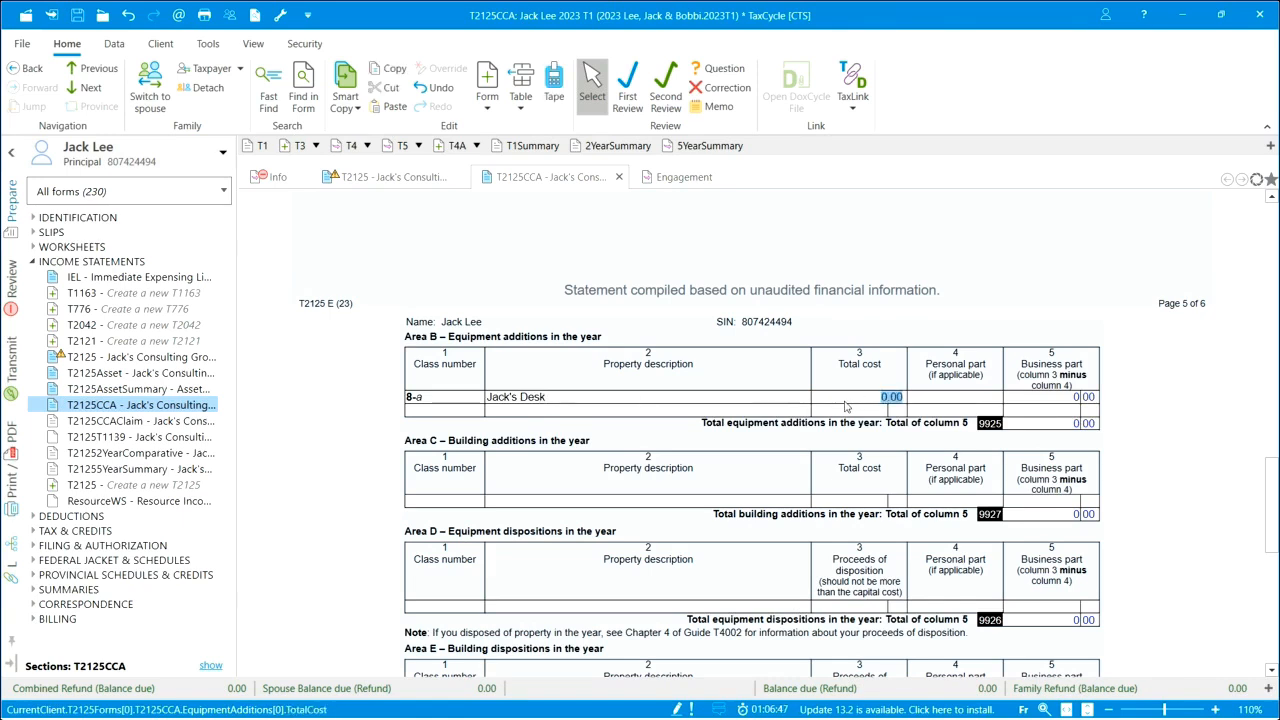
{"action": "type", "text": "500"}
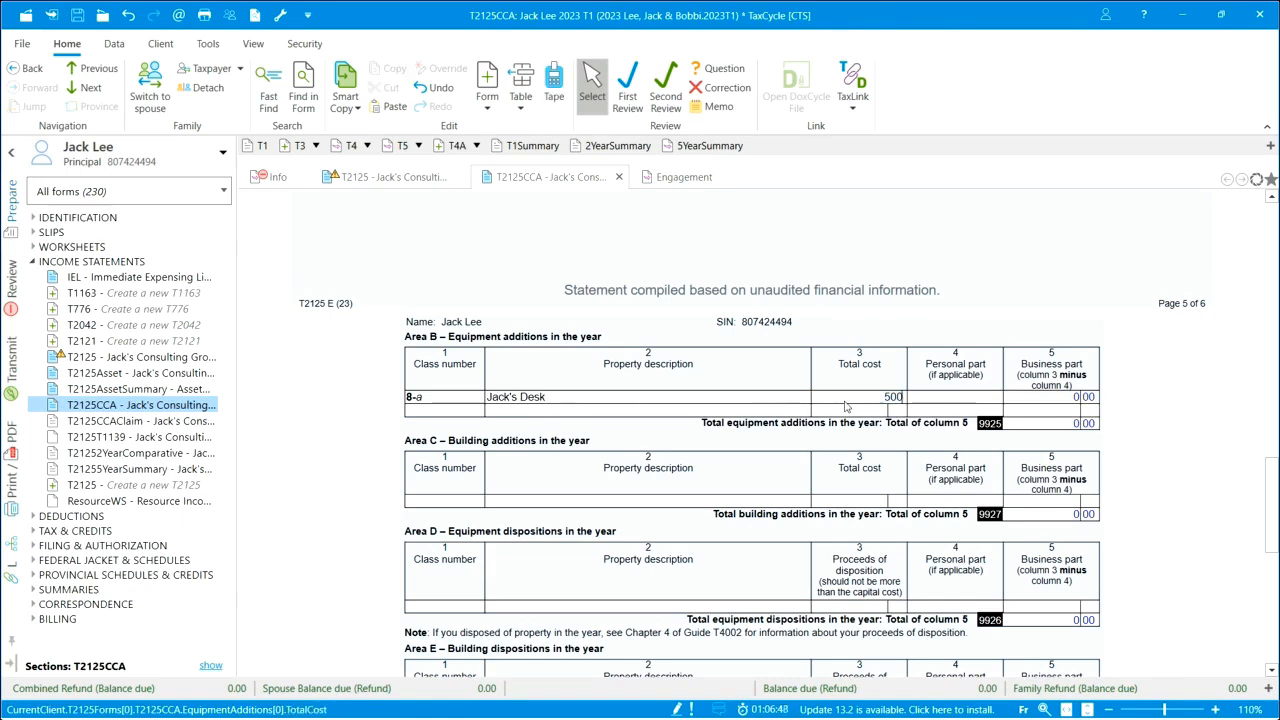
{"action": "left_click", "coordinate": [967, 400]}
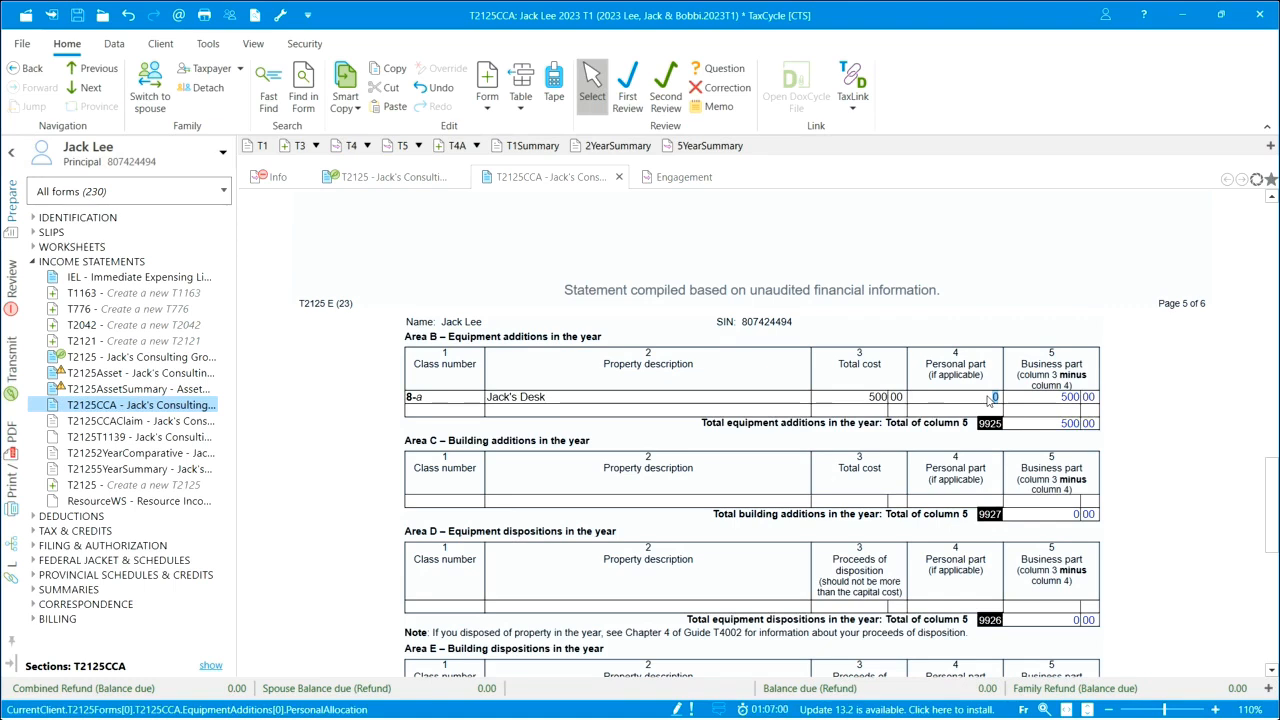
{"action": "type", "text": "50"}
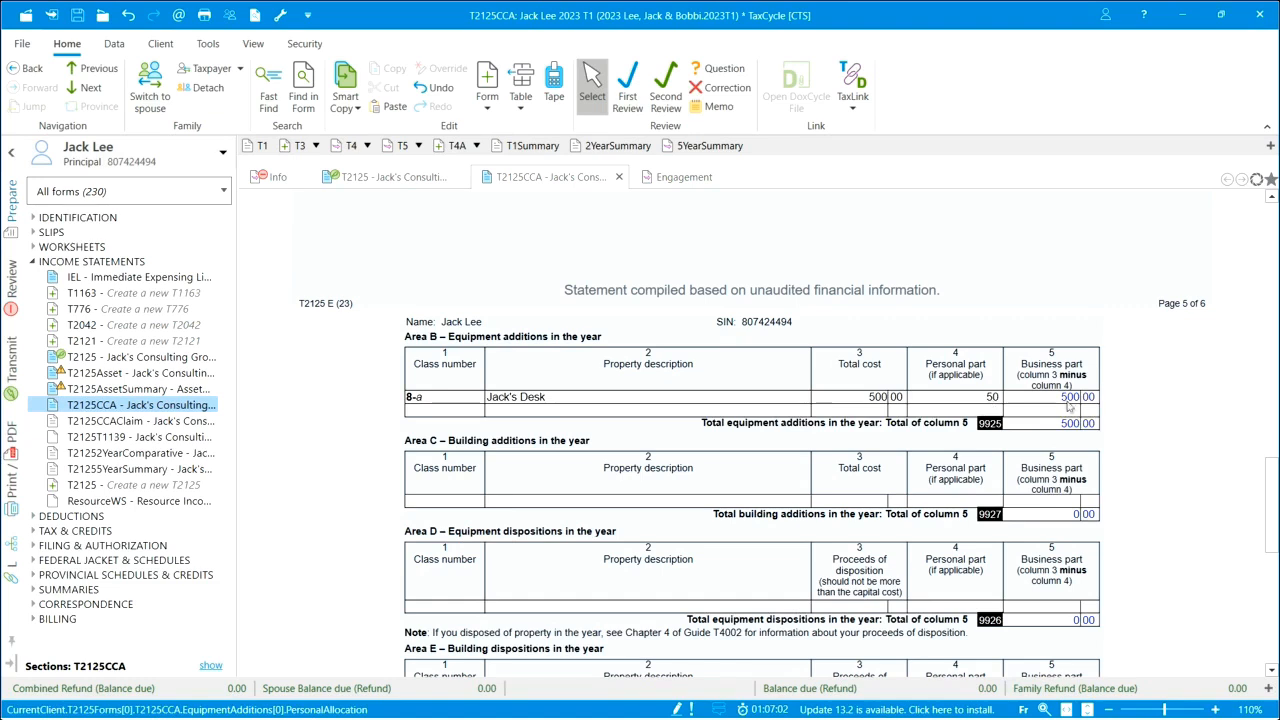
{"action": "key", "text": "Tab"}
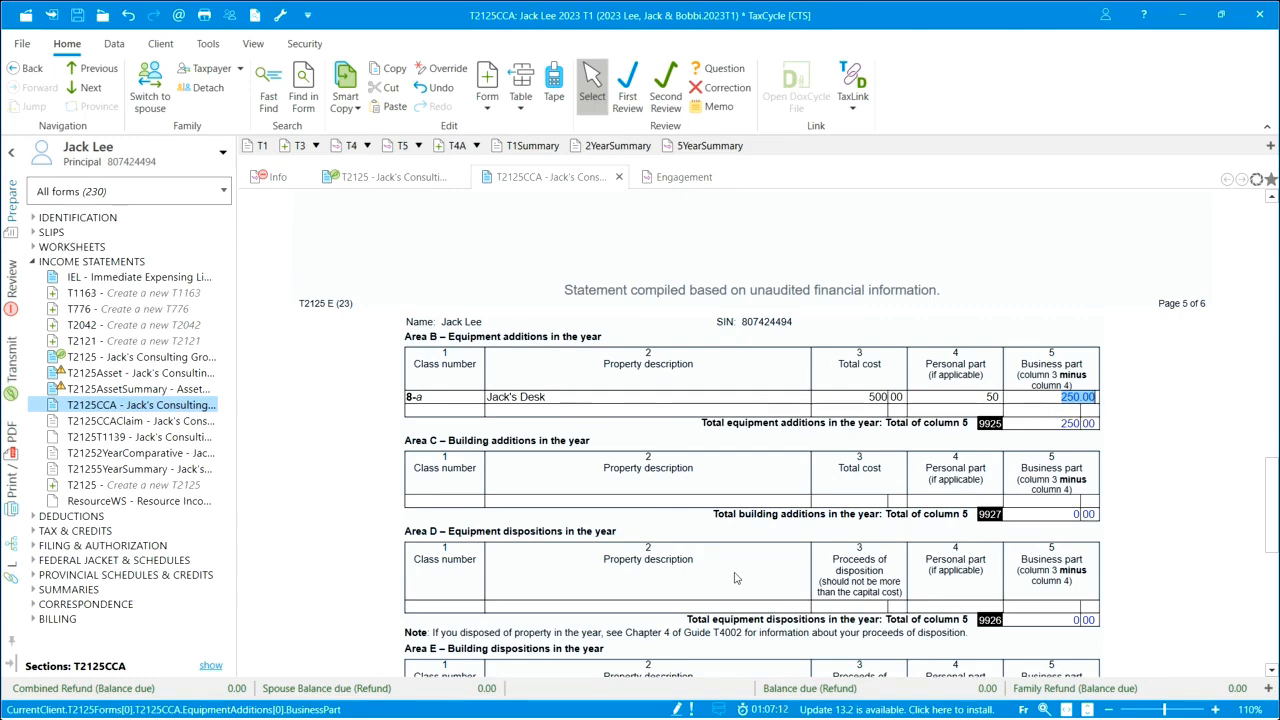
- Review the Area A CCA calculation and the T2125Asset worksheet through to its Current Year Addition / Disposition Transactions
{"action": "scroll", "coordinate": [735, 578], "scroll_direction": "up", "scroll_amount": 5}
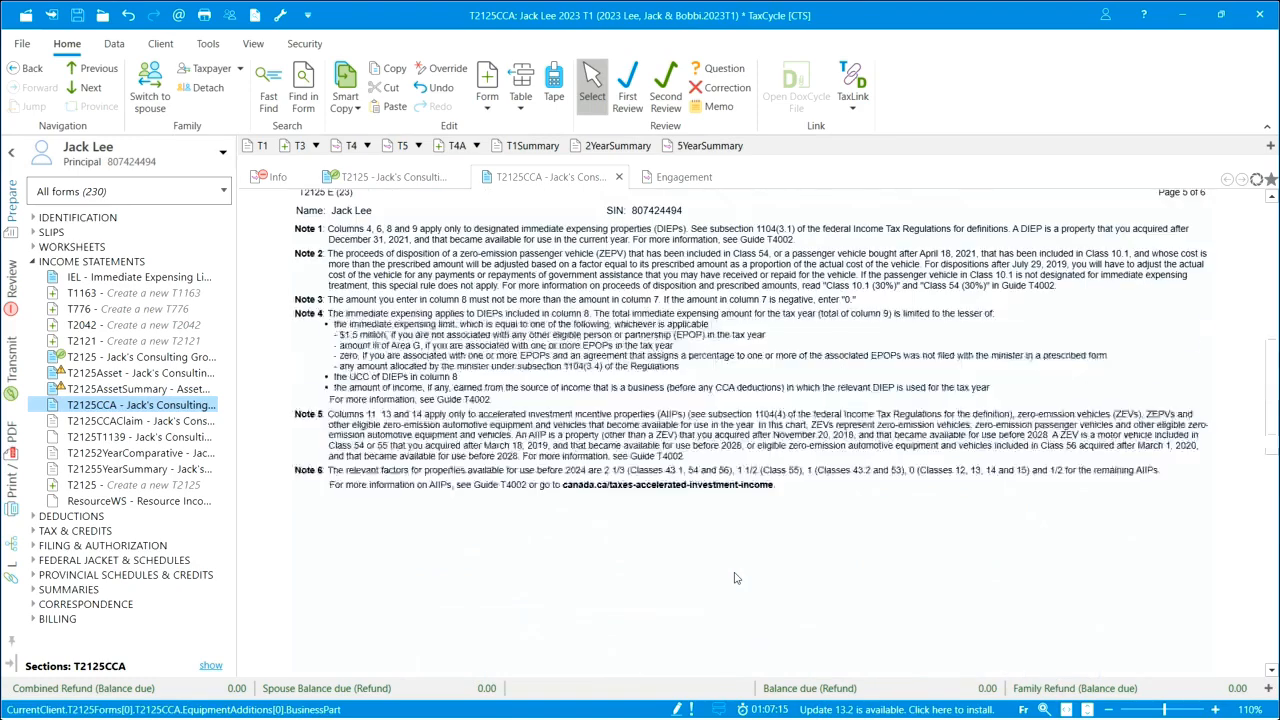
{"action": "scroll", "coordinate": [735, 578], "scroll_direction": "up", "scroll_amount": 5}
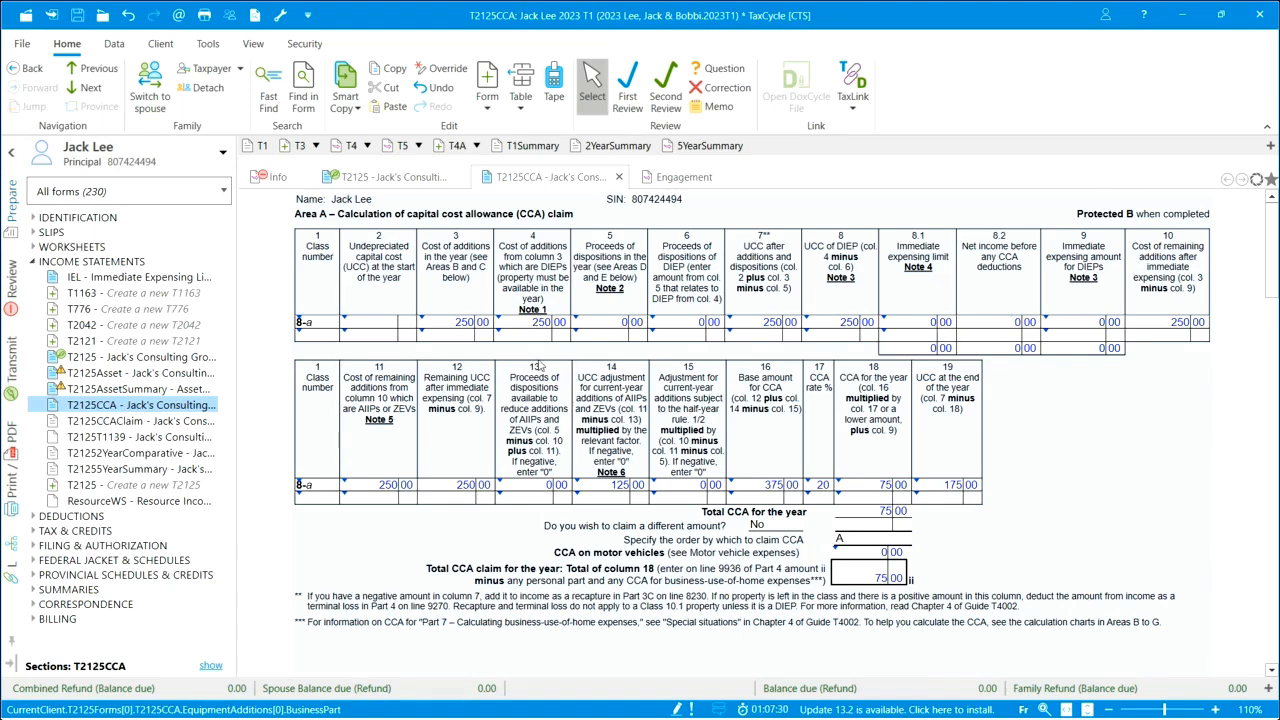
{"action": "left_click", "coordinate": [111, 375]}
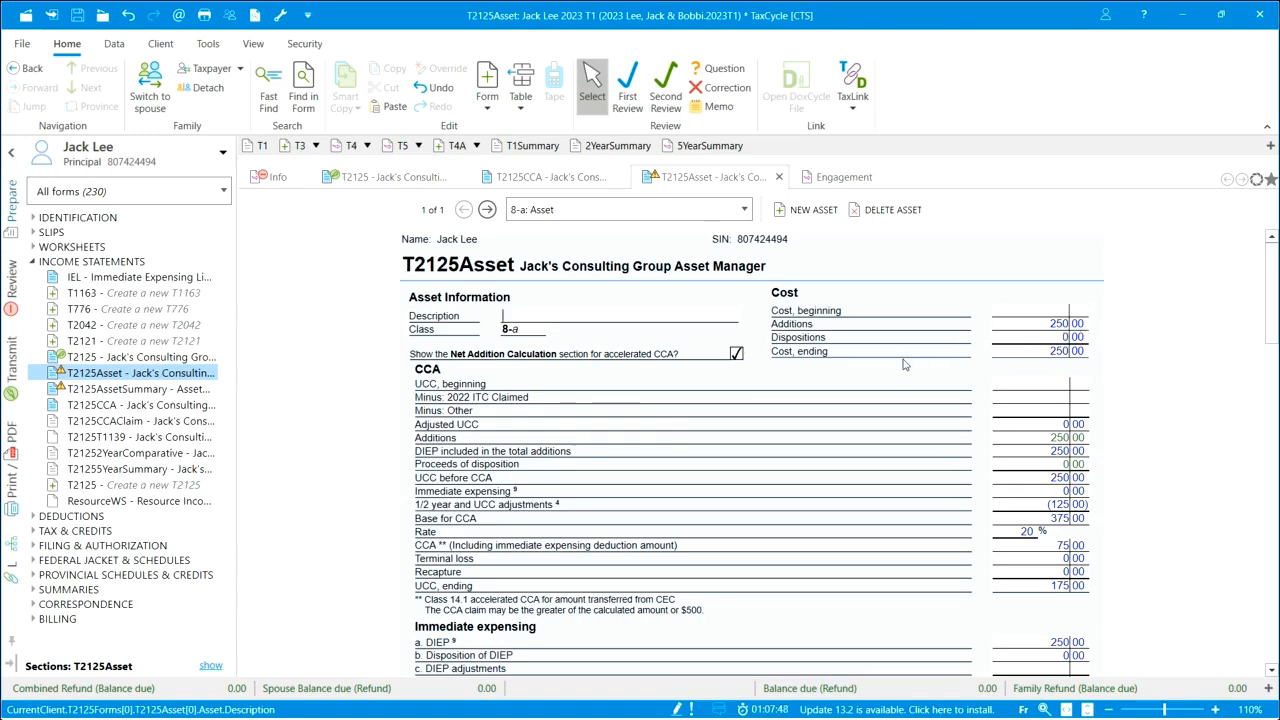
{"action": "scroll", "coordinate": [905, 380], "scroll_direction": "down", "scroll_amount": 10}
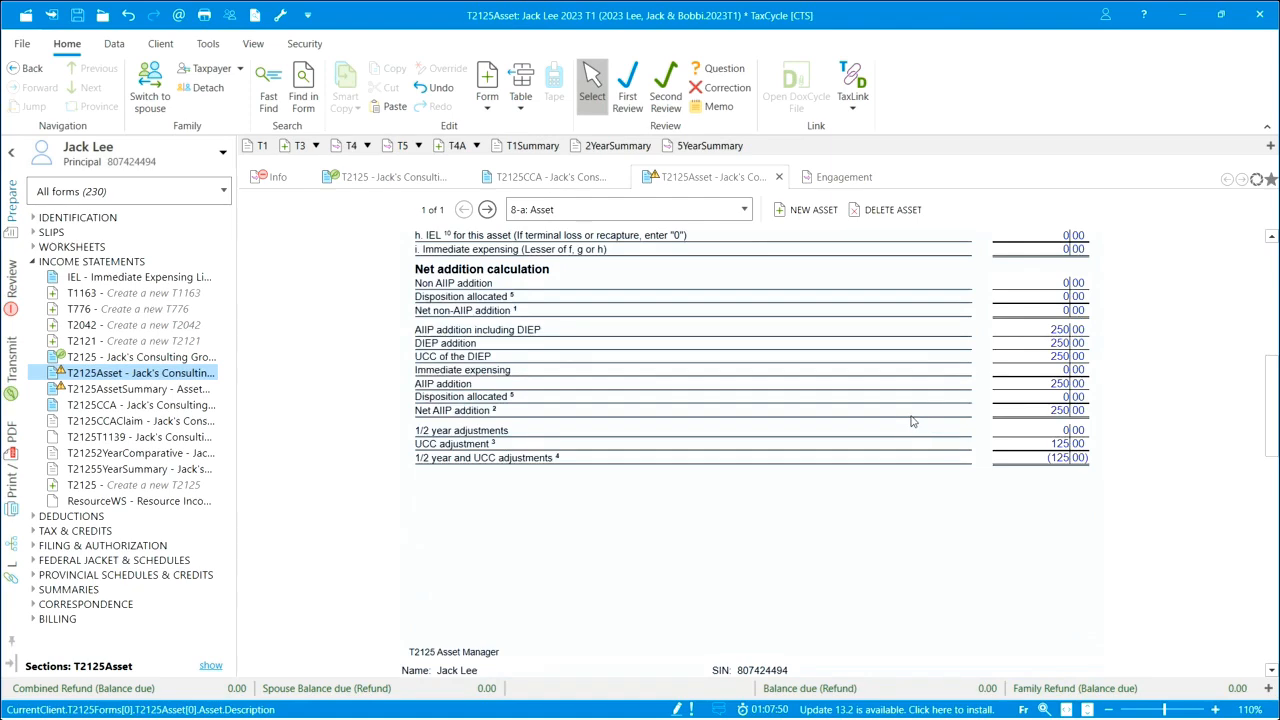
{"action": "scroll", "coordinate": [911, 421], "scroll_direction": "down", "scroll_amount": 5}
{"action": "scroll", "coordinate": [911, 421], "scroll_direction": "down", "scroll_amount": 2}
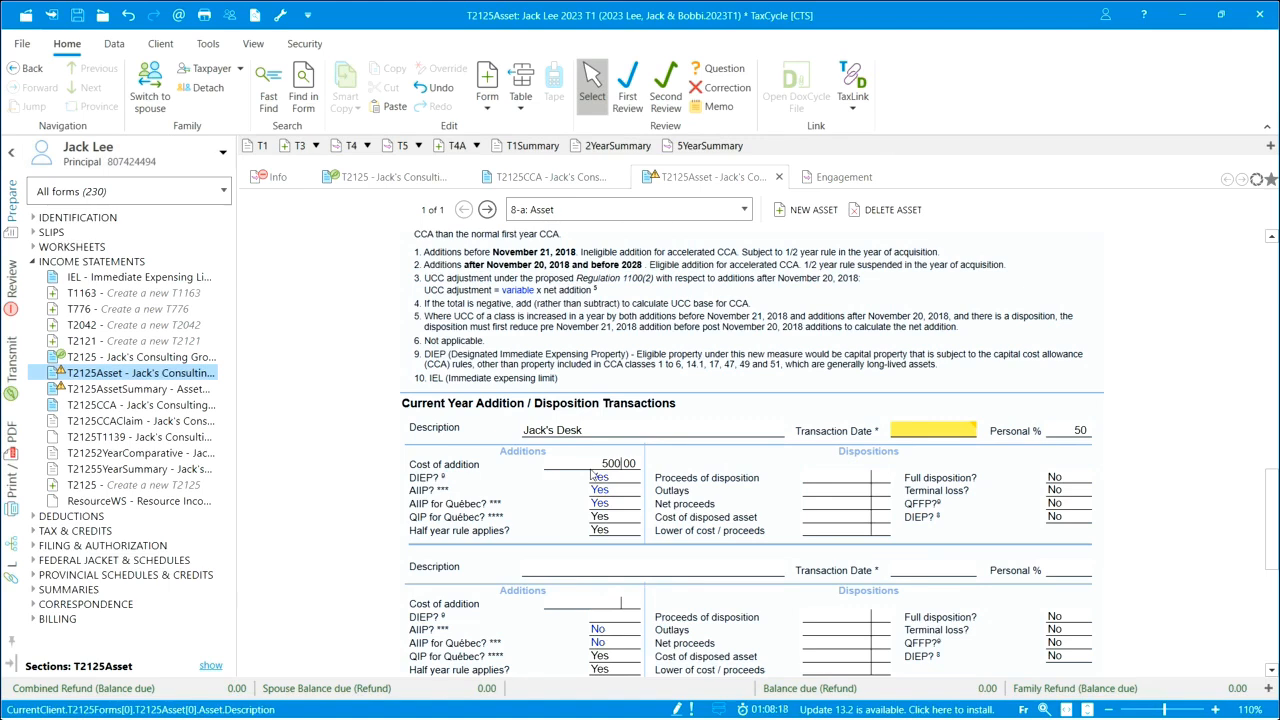
- Check how to move between T2125Asset records and view the list of existing assets
{"action": "scroll", "coordinate": [591, 475], "scroll_direction": "up", "scroll_amount": 15}
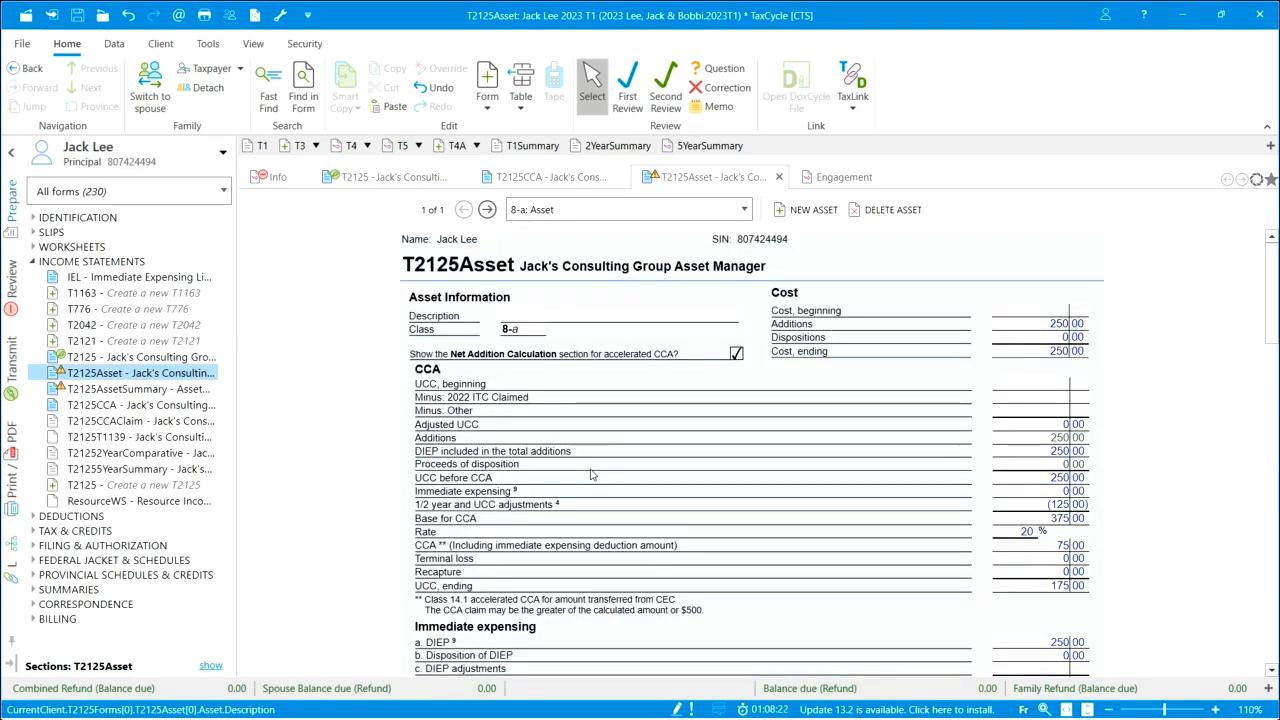
{"action": "left_click", "coordinate": [487, 209]}
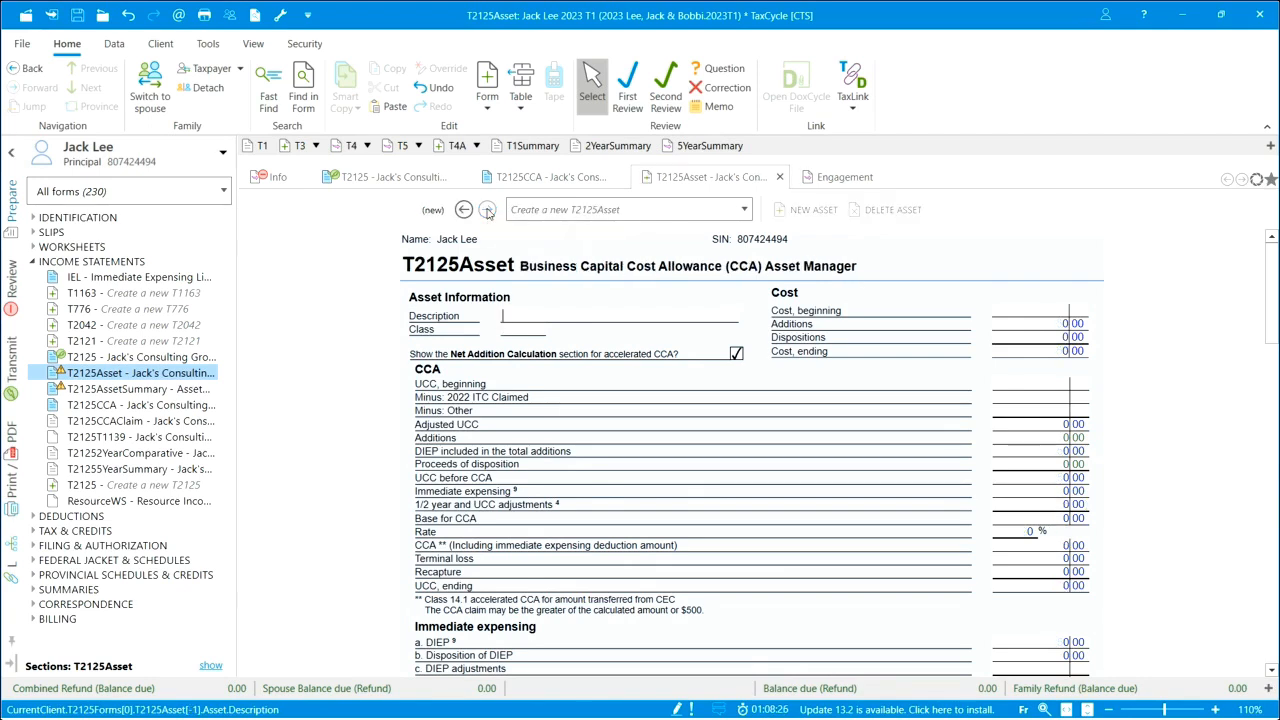
{"action": "left_click", "coordinate": [465, 211]}
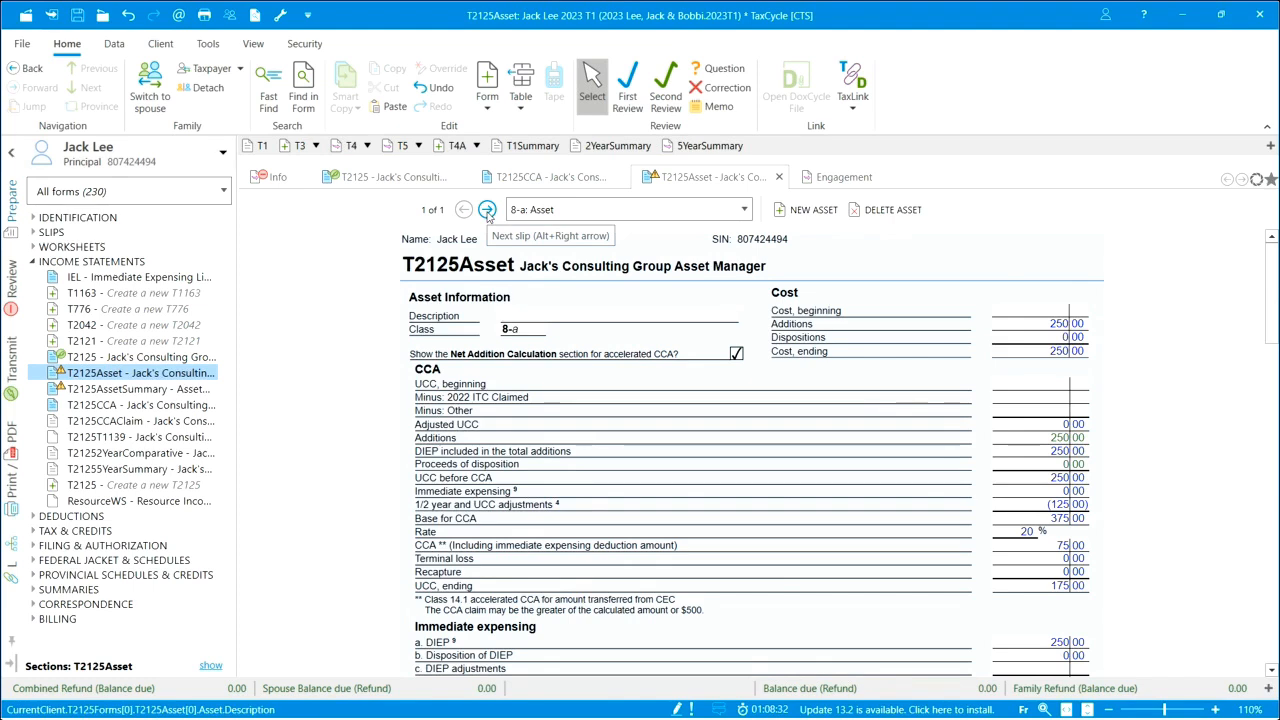
{"action": "mouse_move", "coordinate": [726, 208]}
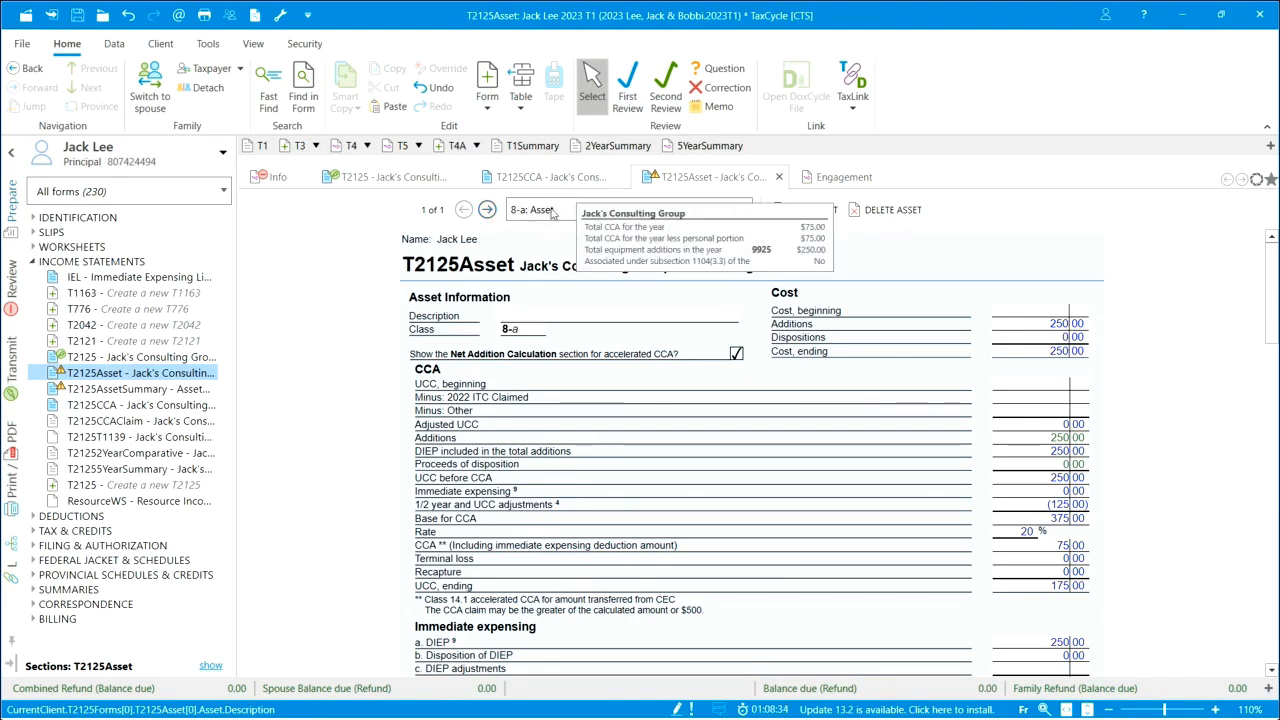
{"action": "left_click", "coordinate": [558, 212]}
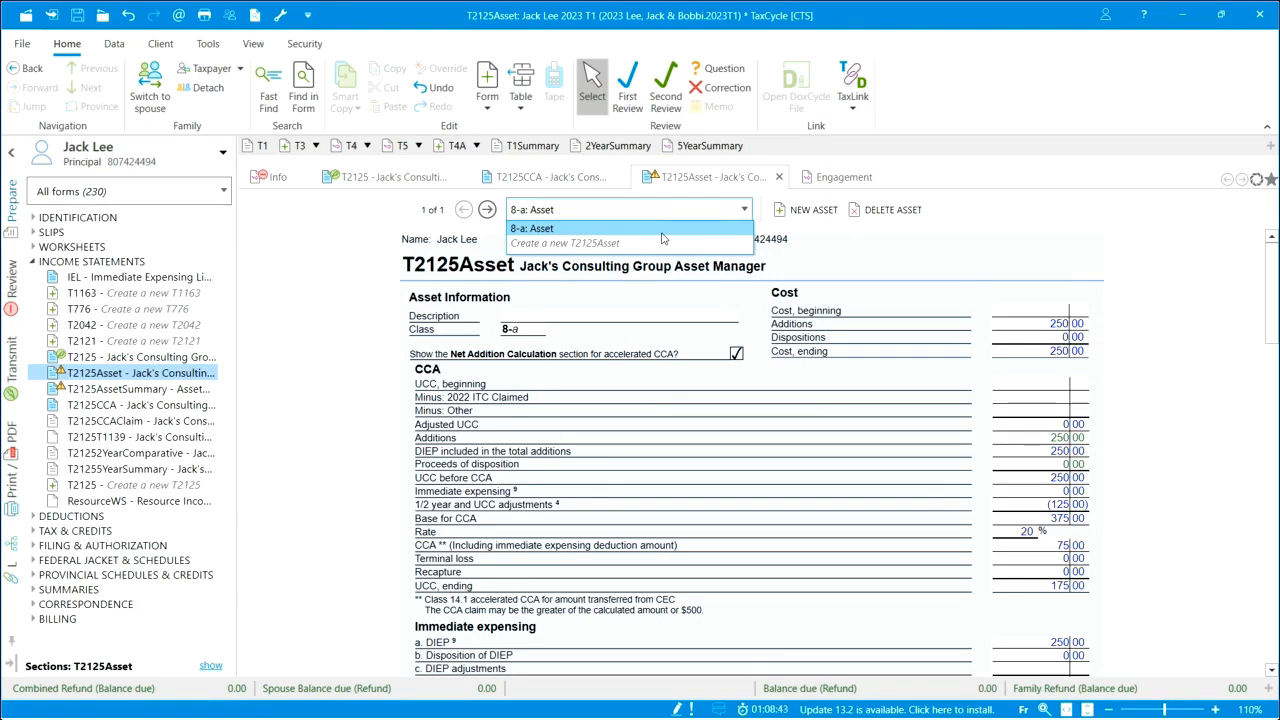
{"action": "left_click", "coordinate": [805, 237]}
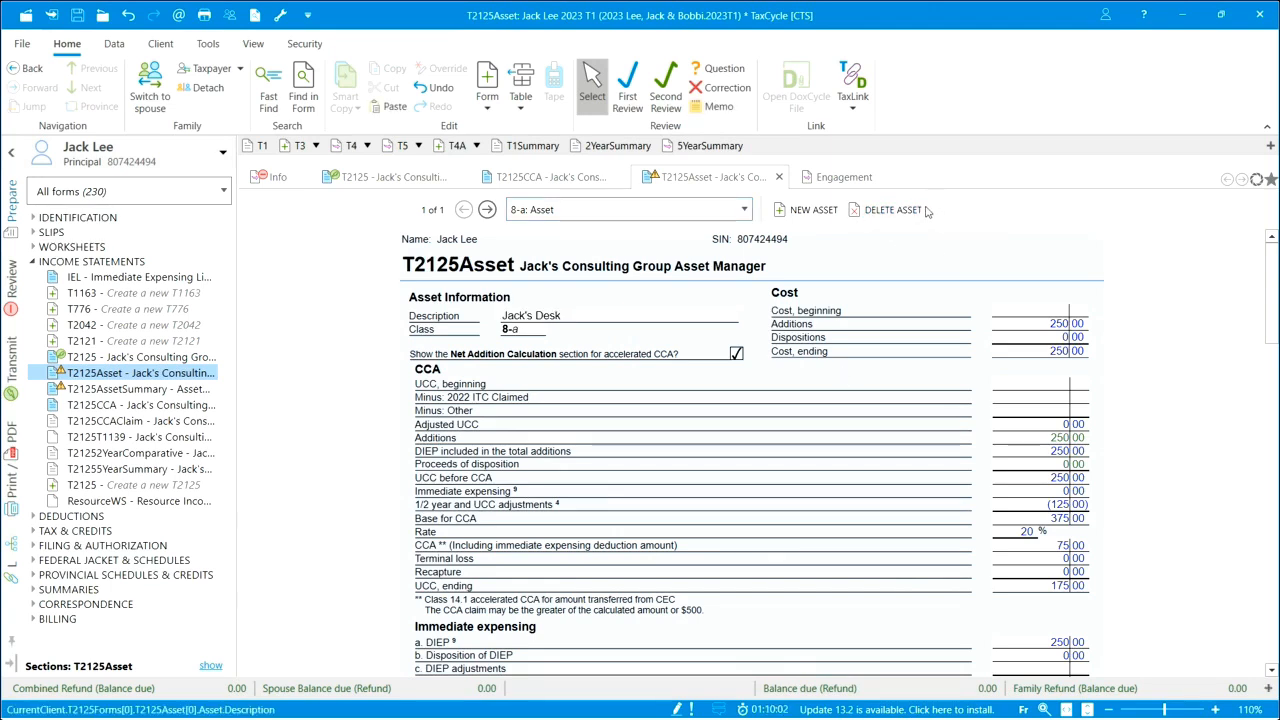
- Create a new T2125Asset record with the description Wife's Desk and class 8-a
{"action": "left_click", "coordinate": [815, 212]}
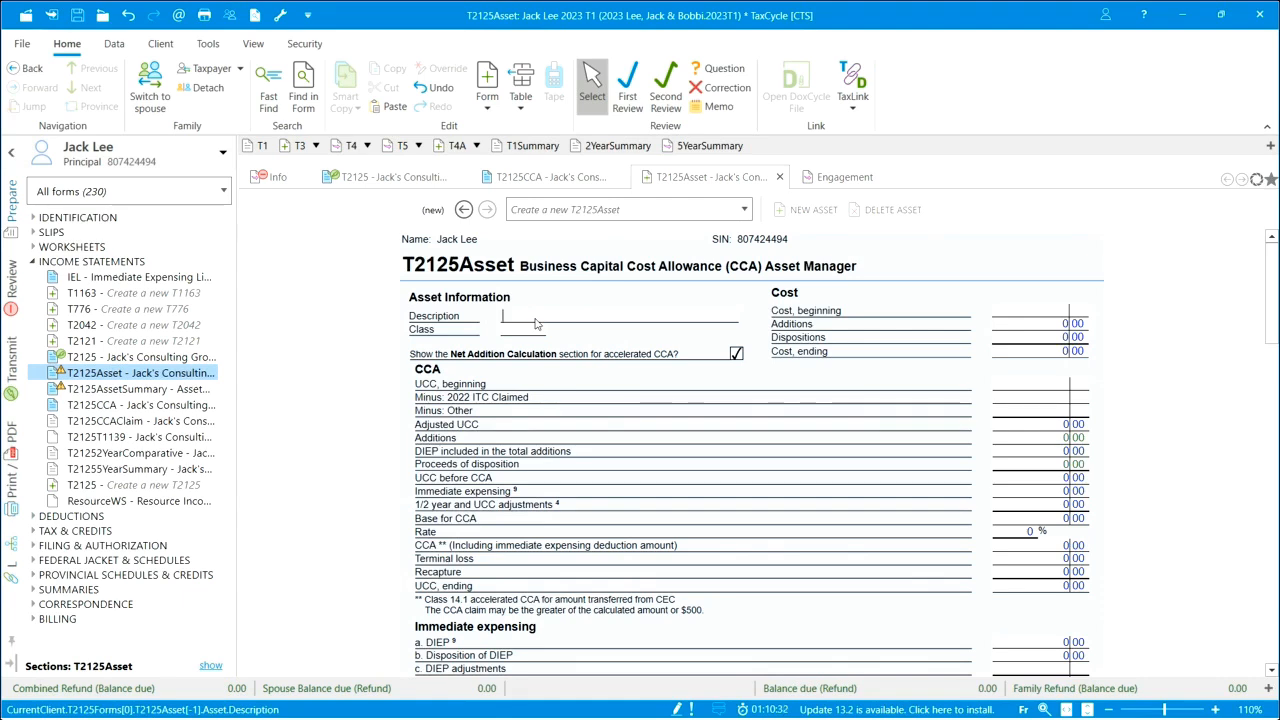
{"action": "type", "text": "Wife"}
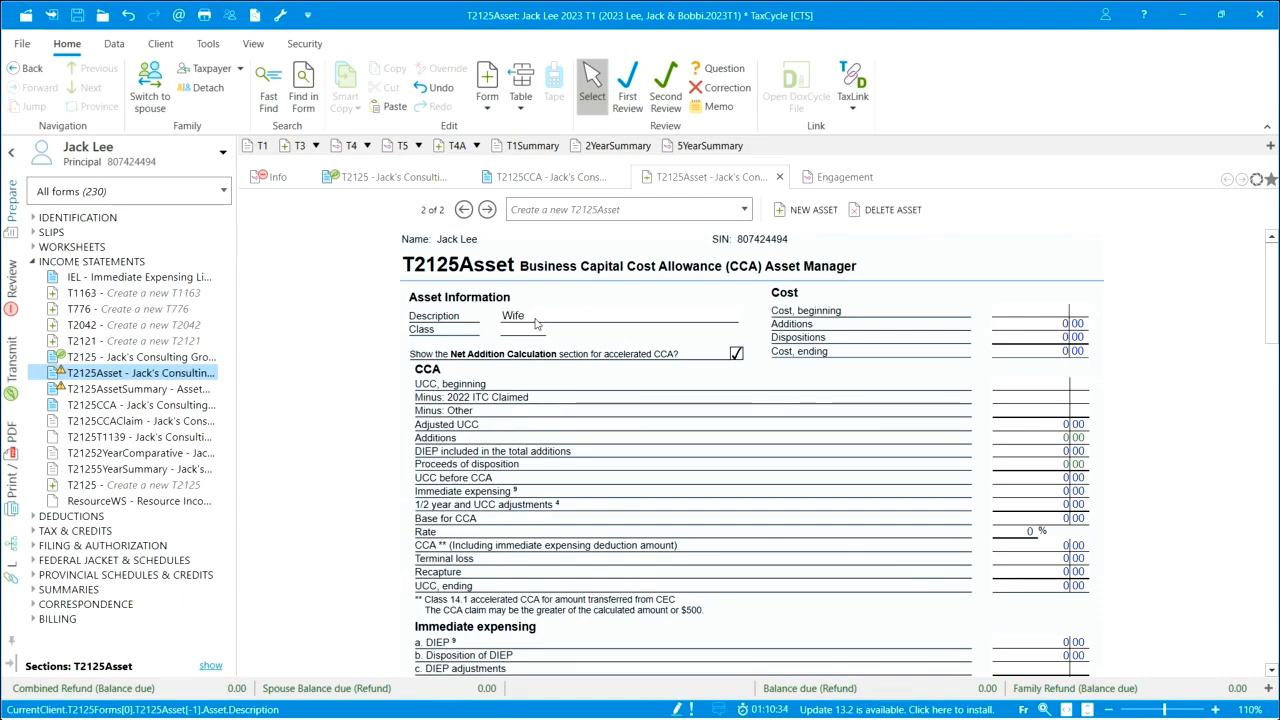
{"action": "type", "text": "'s Desk"}
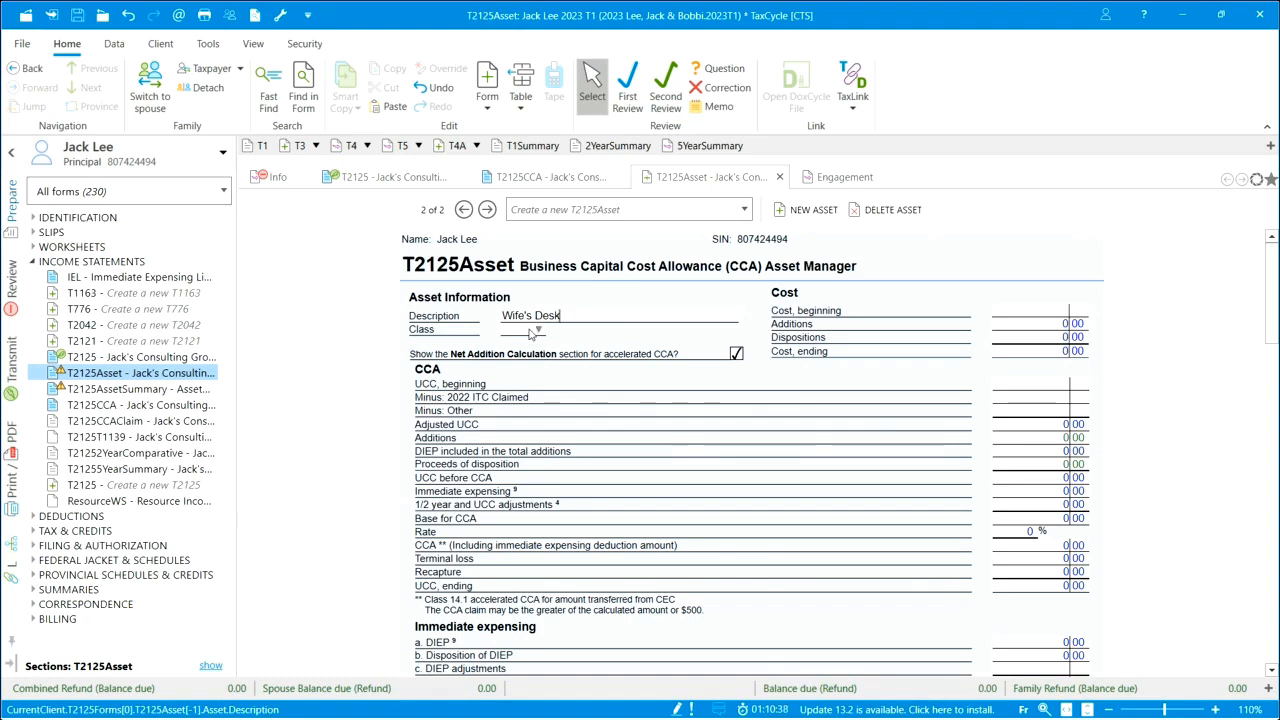
{"action": "left_click", "coordinate": [531, 334]}
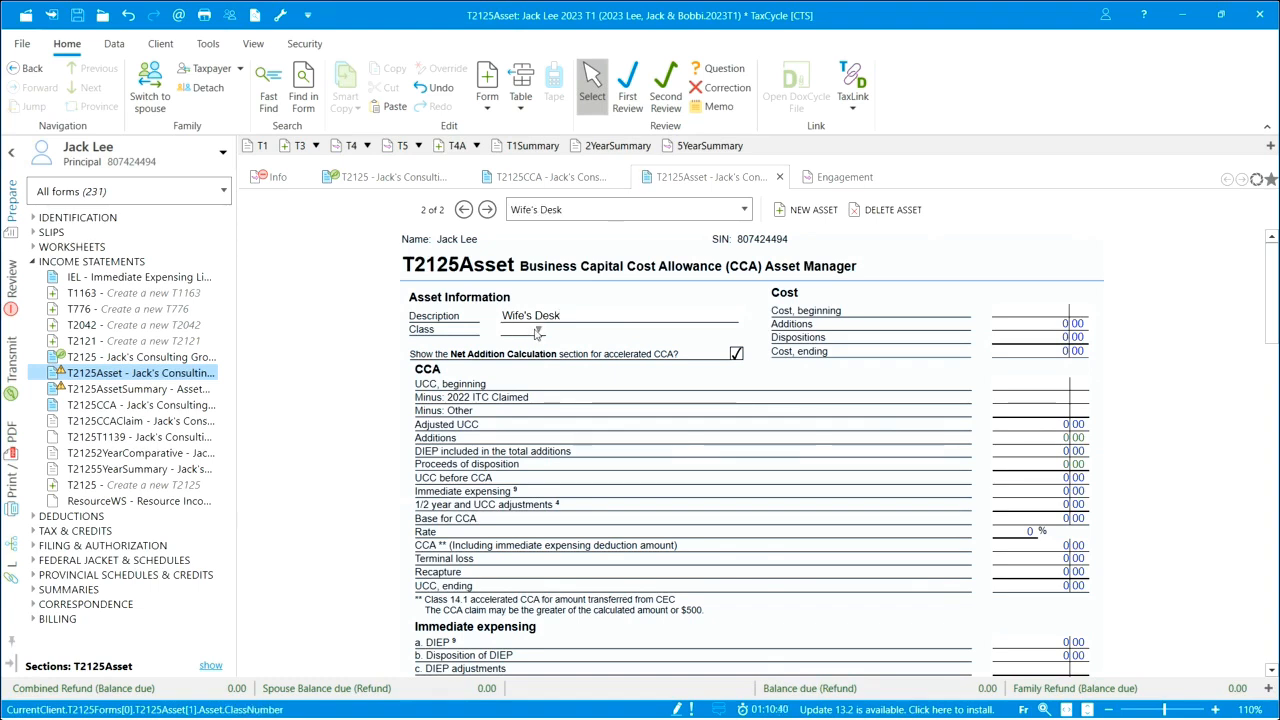
{"action": "left_click", "coordinate": [538, 331]}
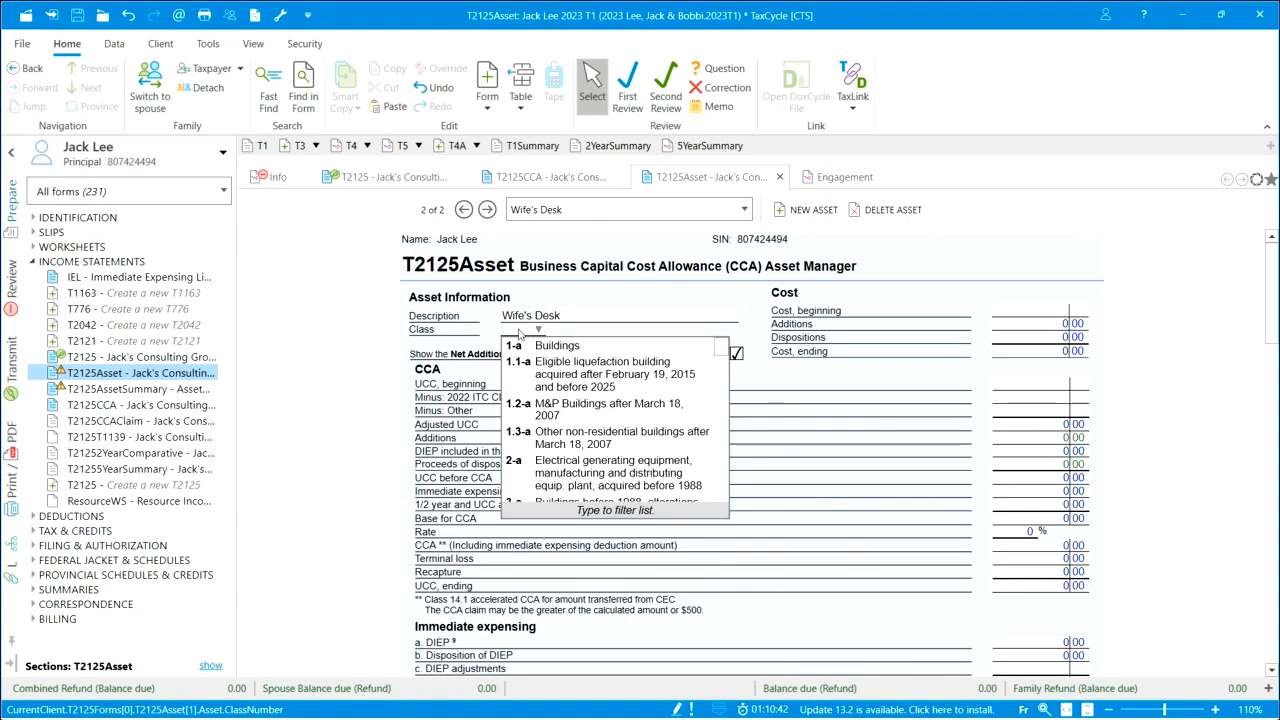
{"action": "type", "text": "8"}
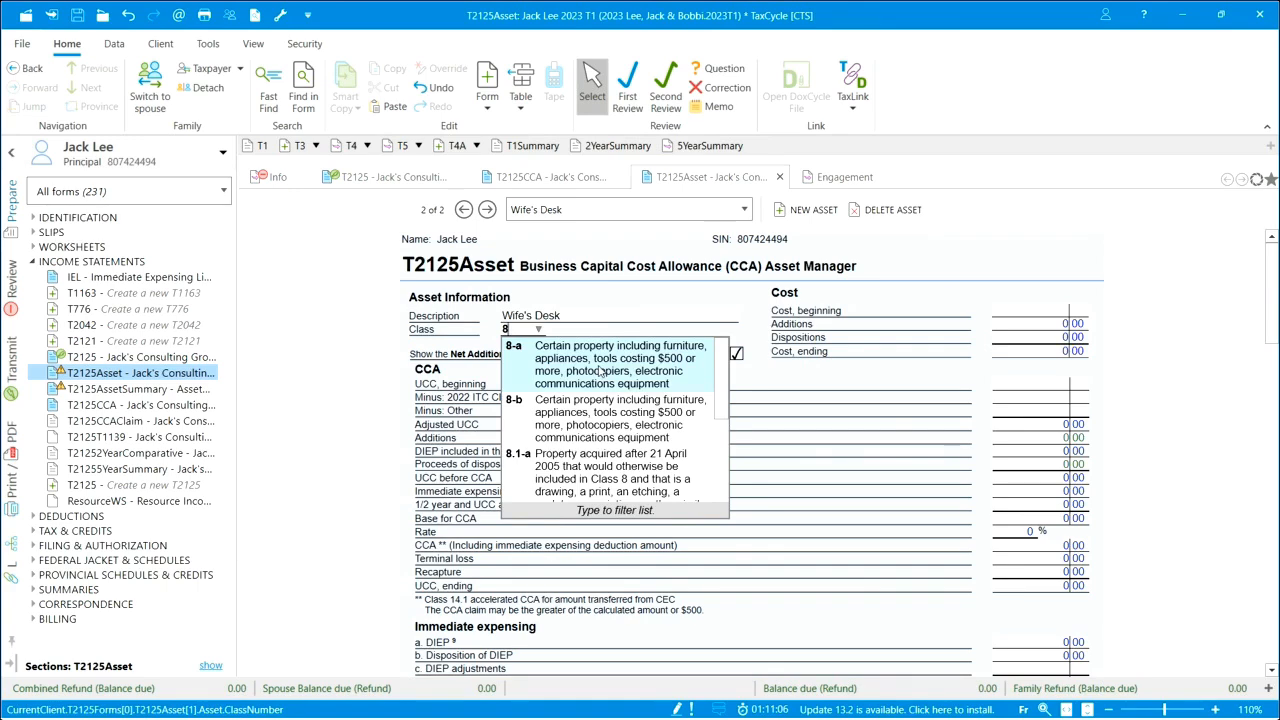
{"action": "left_click", "coordinate": [594, 372]}
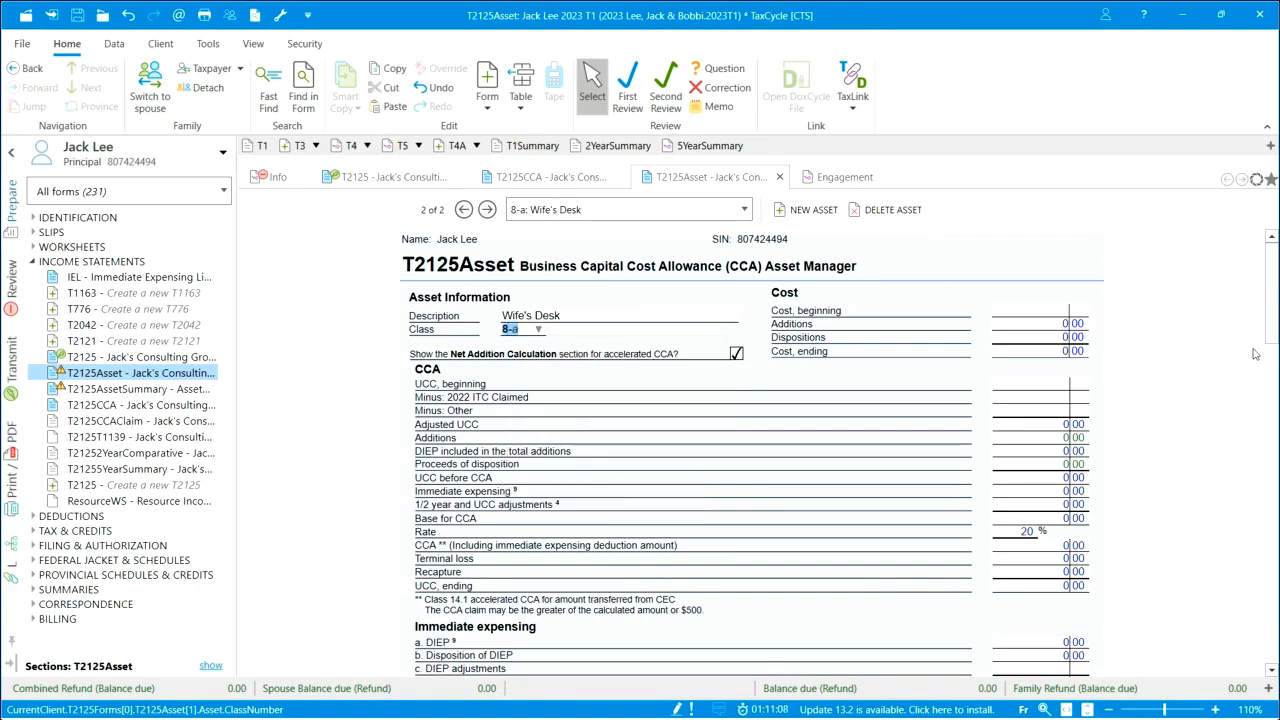
- Start a current-year transaction for Wife's Desk, described as IKEA Corner Desk and dated 2023/04/01
{"action": "left_click_drag", "start_coordinate": [1266, 283], "coordinate": [1270, 522]}
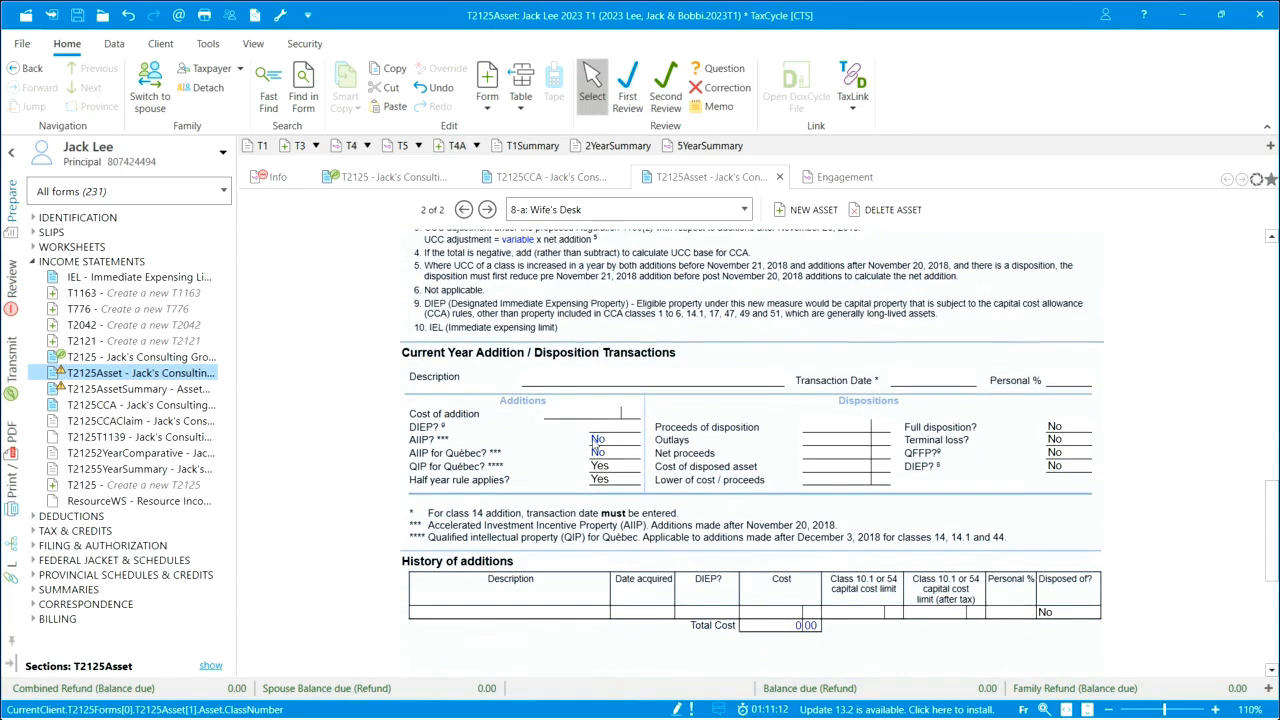
{"action": "left_click", "coordinate": [554, 381]}
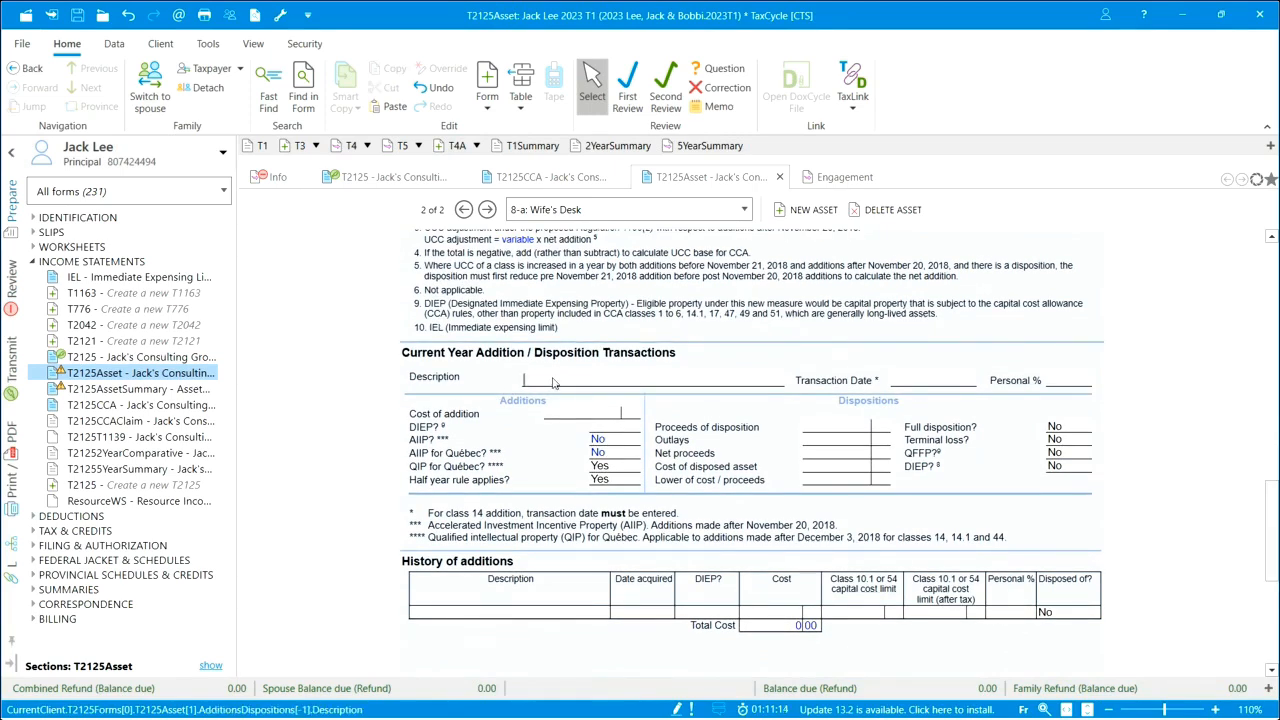
{"action": "type", "text": "Ik"}
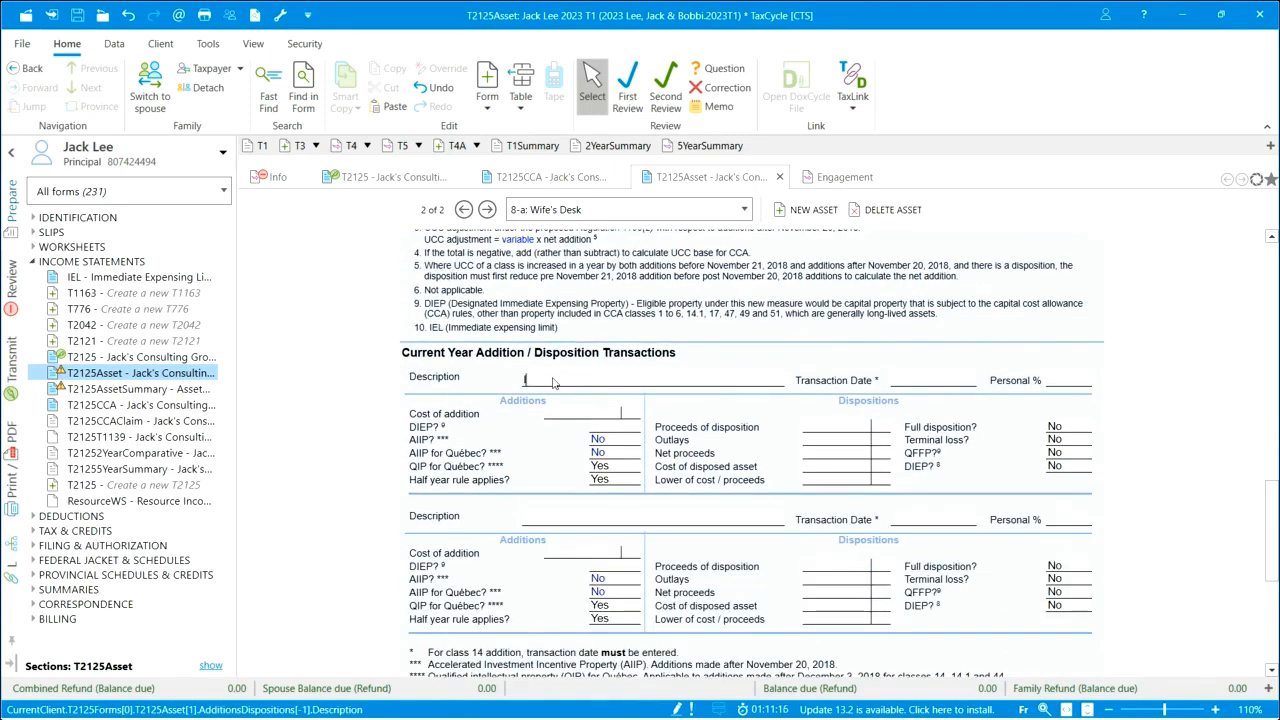
{"action": "type", "text": "IKEA Corner Desk"}
{"action": "left_click", "coordinate": [915, 385]}
{"action": "left_click", "coordinate": [934, 383]}
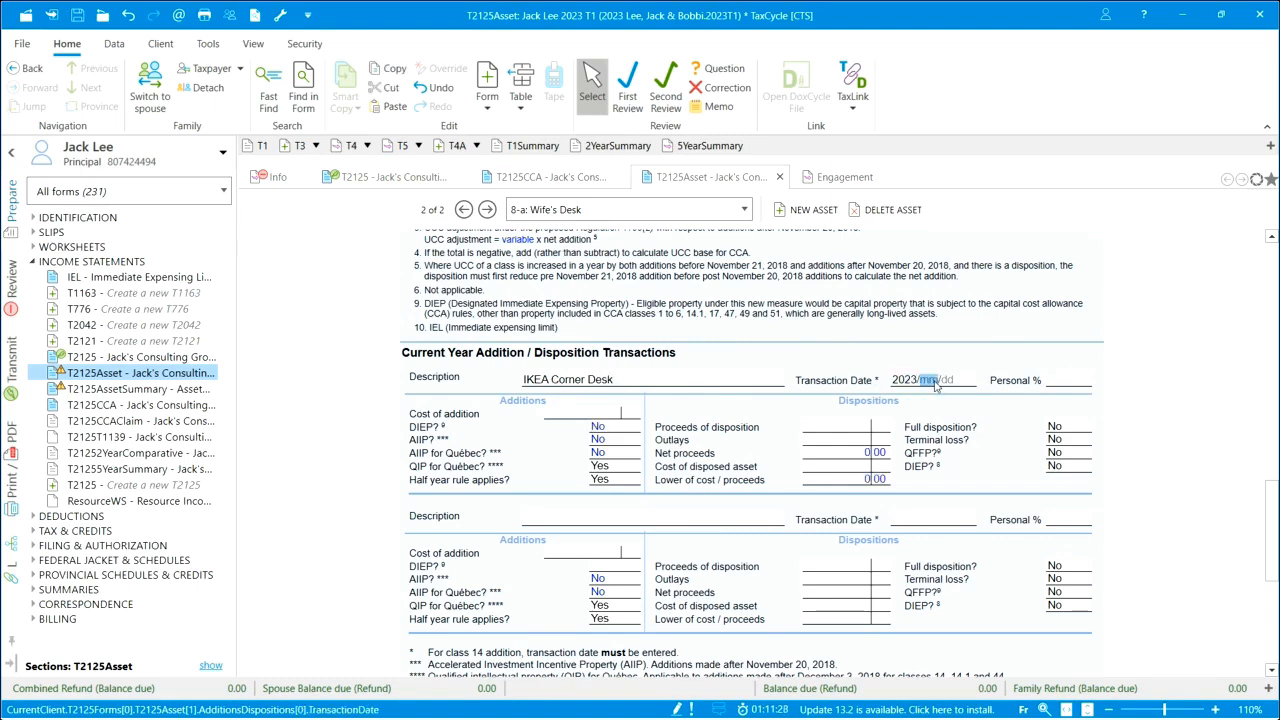
{"action": "type", "text": "0401"}
- Set the IKEA Corner Desk transaction's personal percentage to 70 and its cost of addition to 800
{"action": "left_click", "coordinate": [1078, 381]}
{"action": "type", "text": "70"}
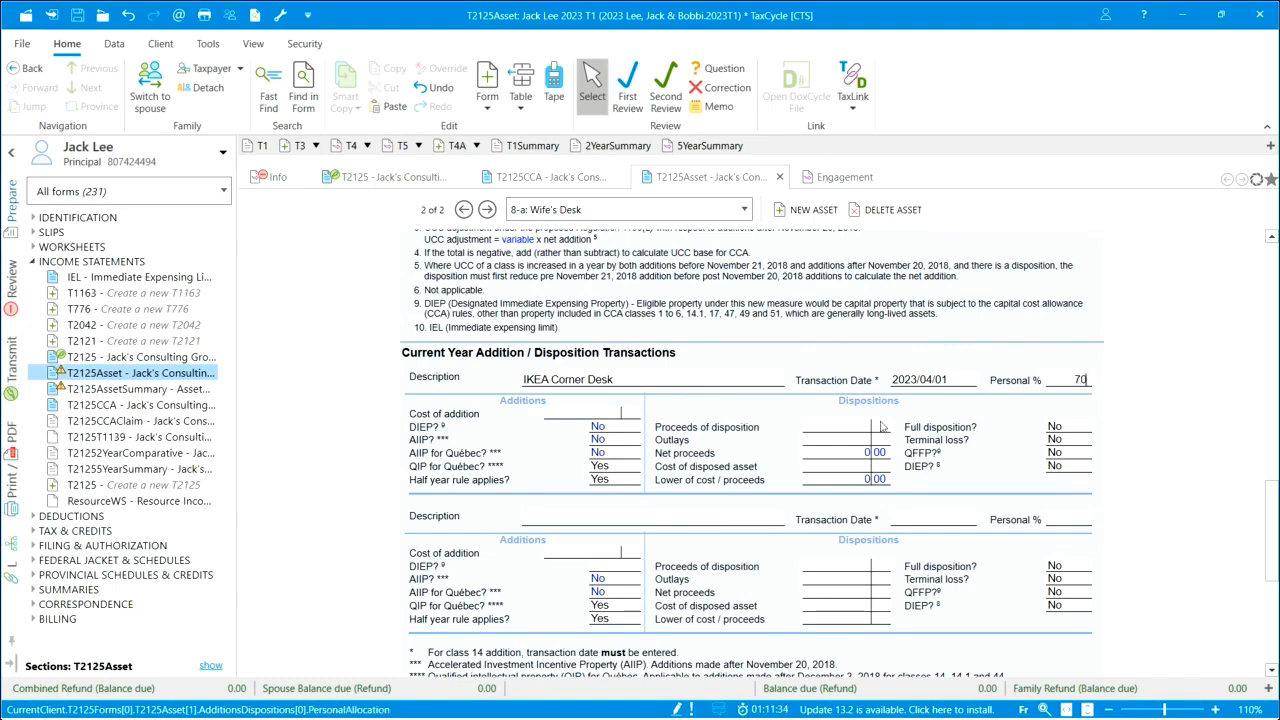
{"action": "left_click", "coordinate": [606, 417]}
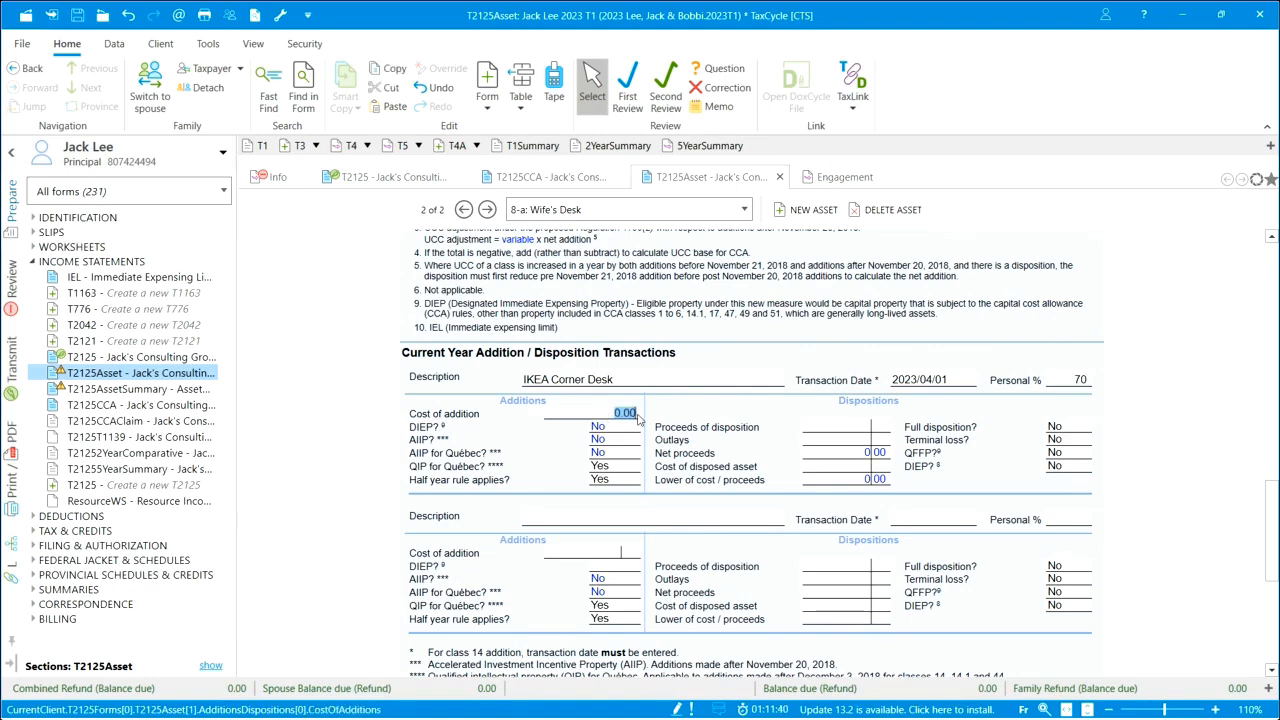
{"action": "type", "text": "800"}
{"action": "key", "text": "Tab"}
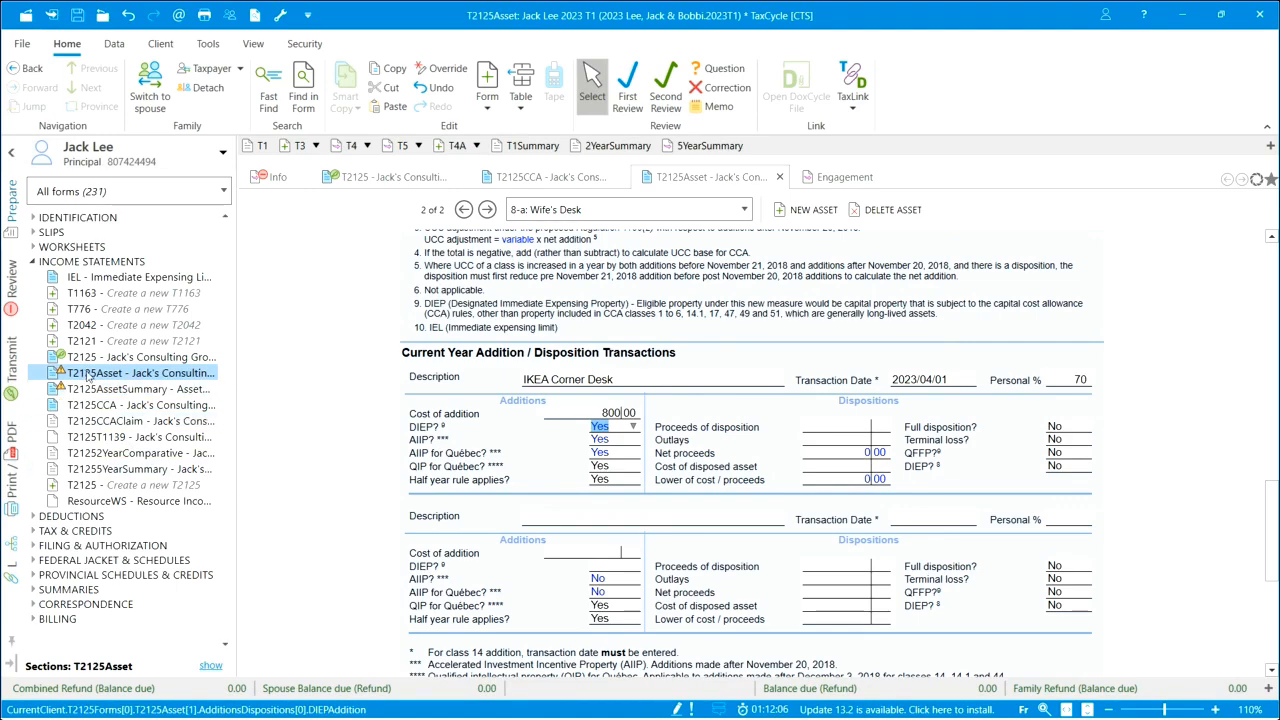
- Review the class 8-a additions on the T2125CCA form, tracing the Area A DIEP additions cost to its Area B source
{"action": "left_click", "coordinate": [108, 406]}
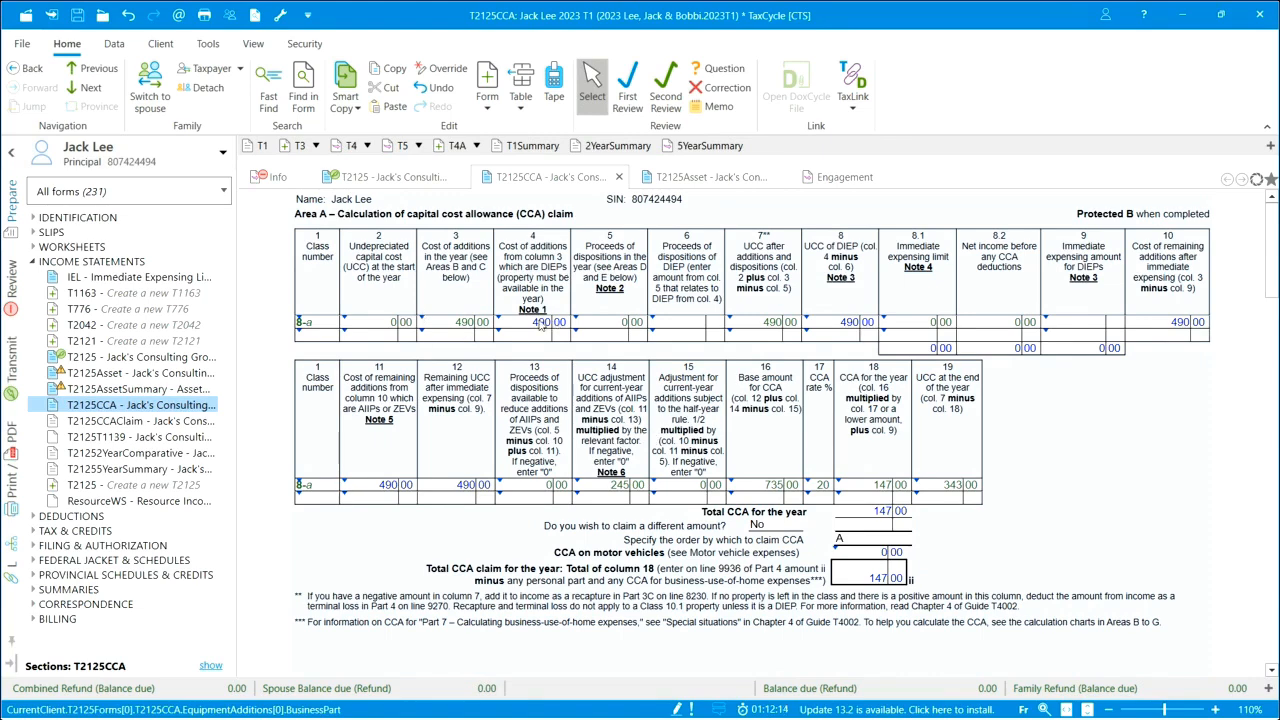
{"action": "double_click", "coordinate": [543, 328]}
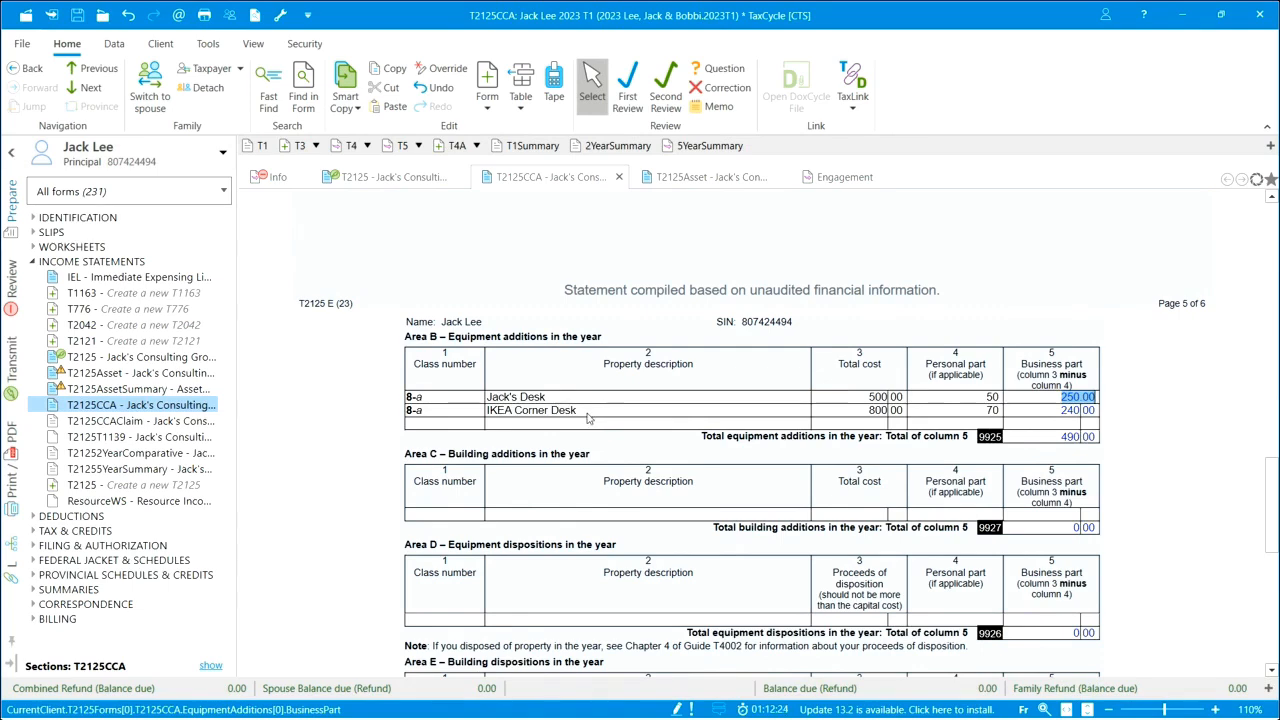
{"action": "scroll", "coordinate": [678, 425], "scroll_direction": "up", "scroll_amount": 15}
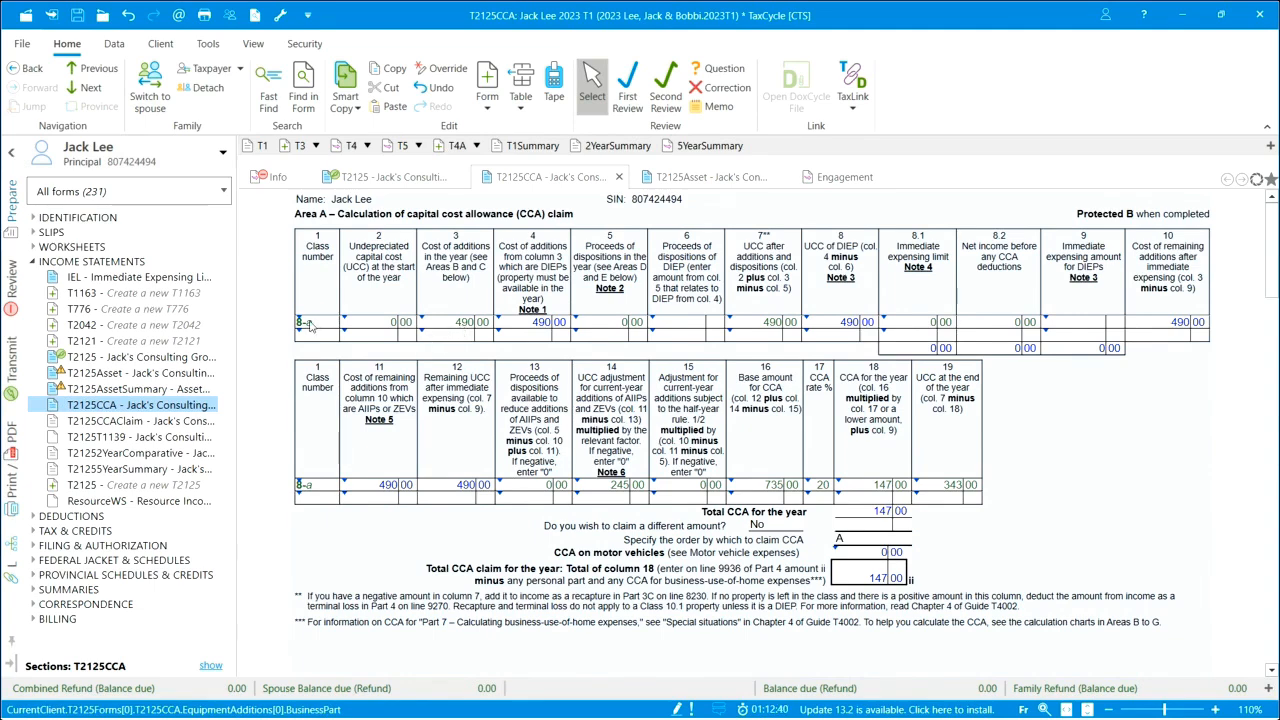
- Review the Wife's Desk asset worksheet, including the asset list, its current-year transactions and the History of additions
{"action": "left_click", "coordinate": [104, 377]}
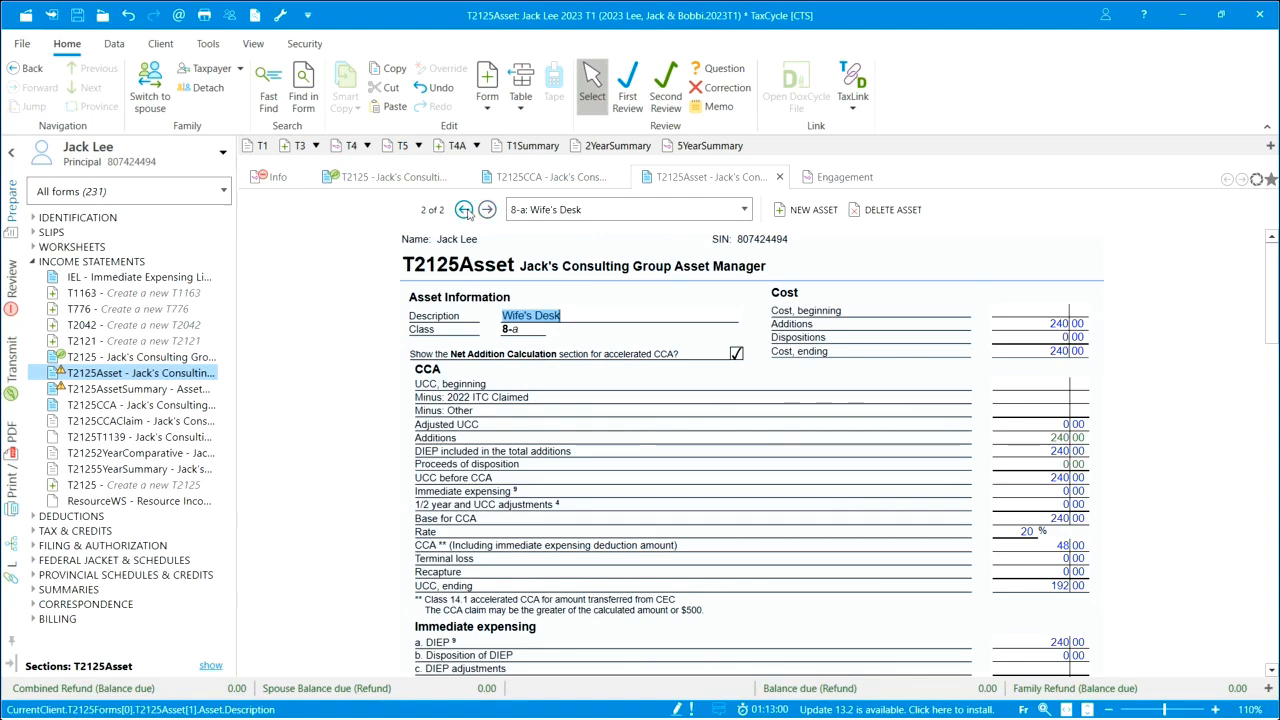
{"action": "key", "text": "alt+Right"}
{"action": "left_click", "coordinate": [745, 212]}
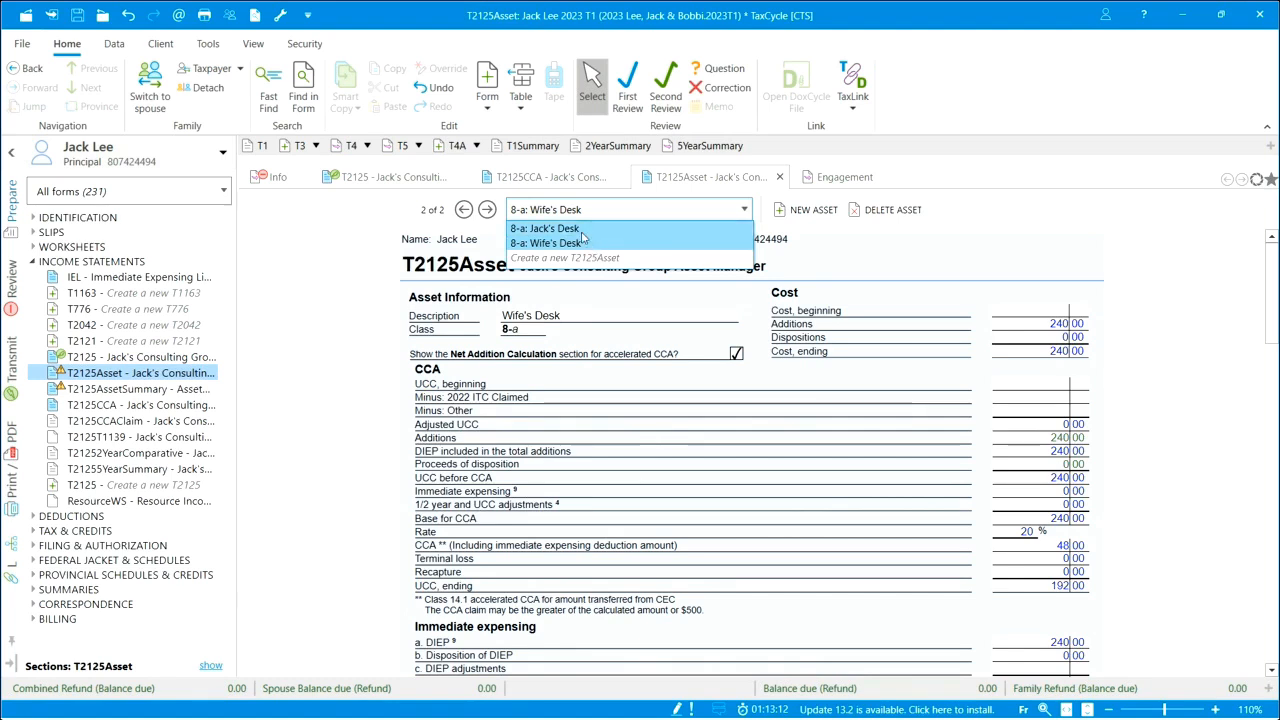
{"action": "left_click", "coordinate": [378, 227]}
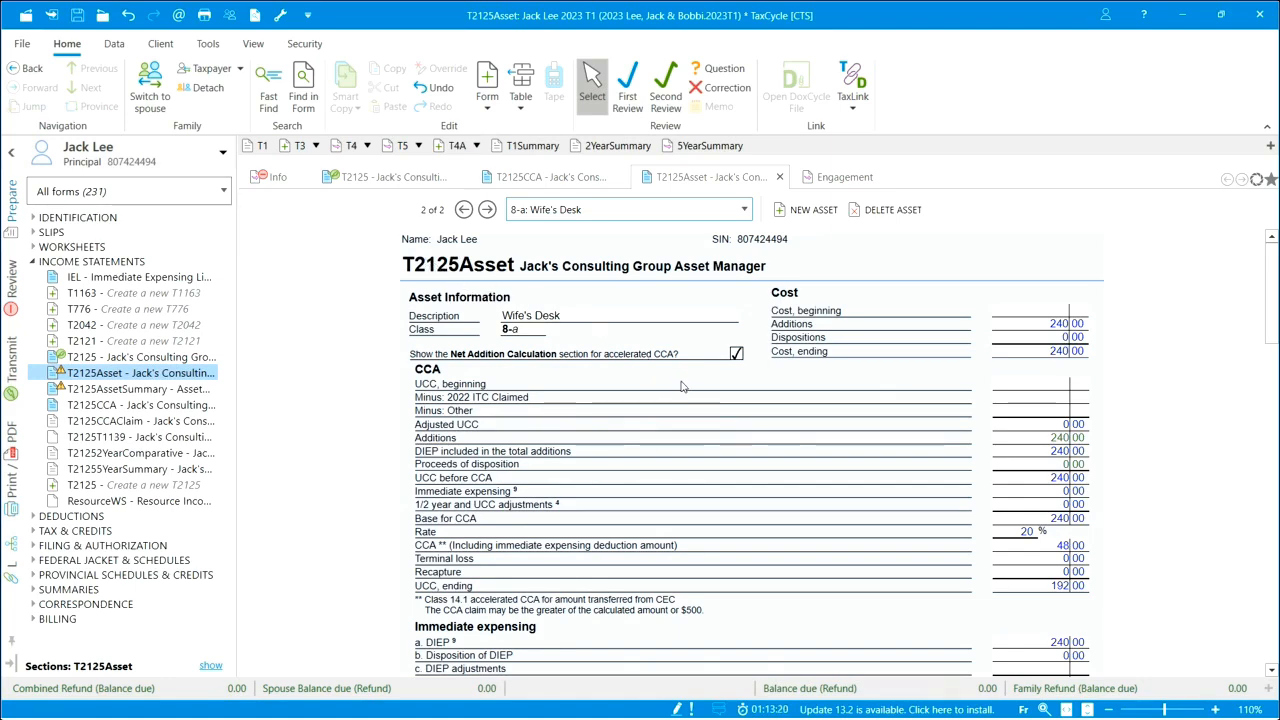
{"action": "scroll", "coordinate": [830, 529], "scroll_direction": "down", "scroll_amount": 5}
{"action": "scroll", "coordinate": [830, 529], "scroll_direction": "down", "scroll_amount": 5}
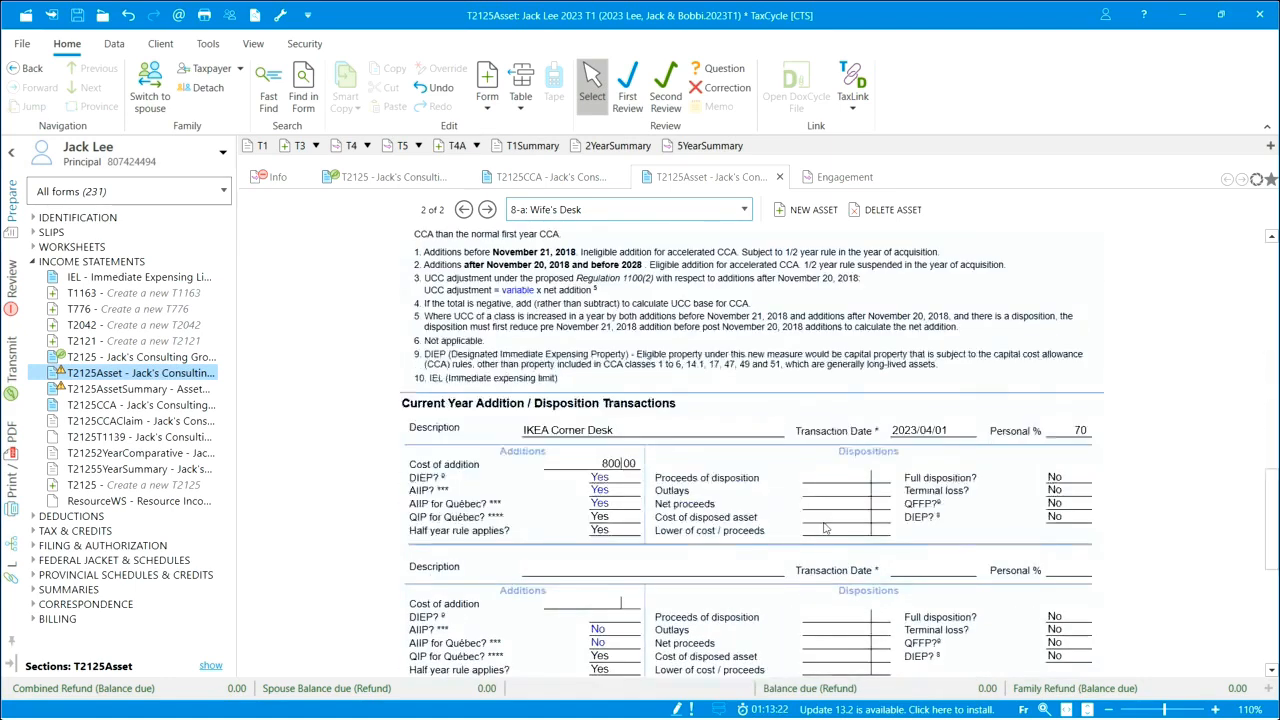
{"action": "scroll", "coordinate": [826, 529], "scroll_direction": "up", "scroll_amount": 1}
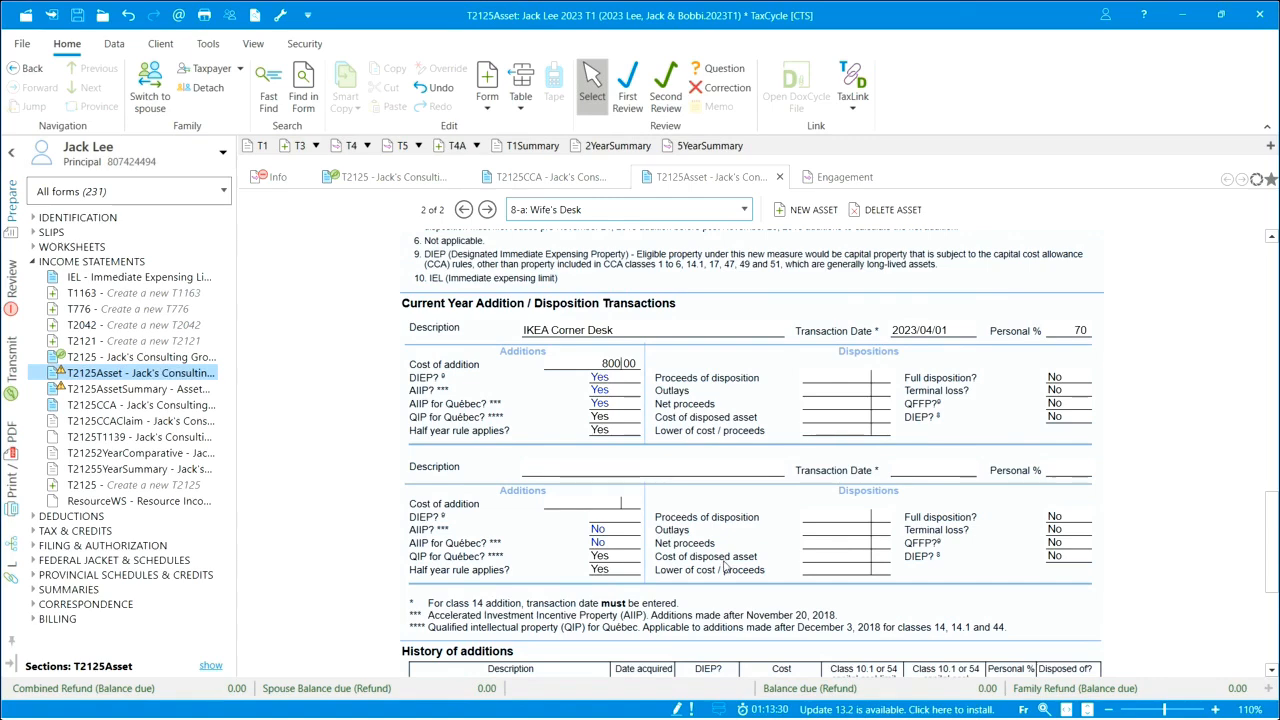
{"action": "scroll", "coordinate": [726, 567], "scroll_direction": "down", "scroll_amount": 2}
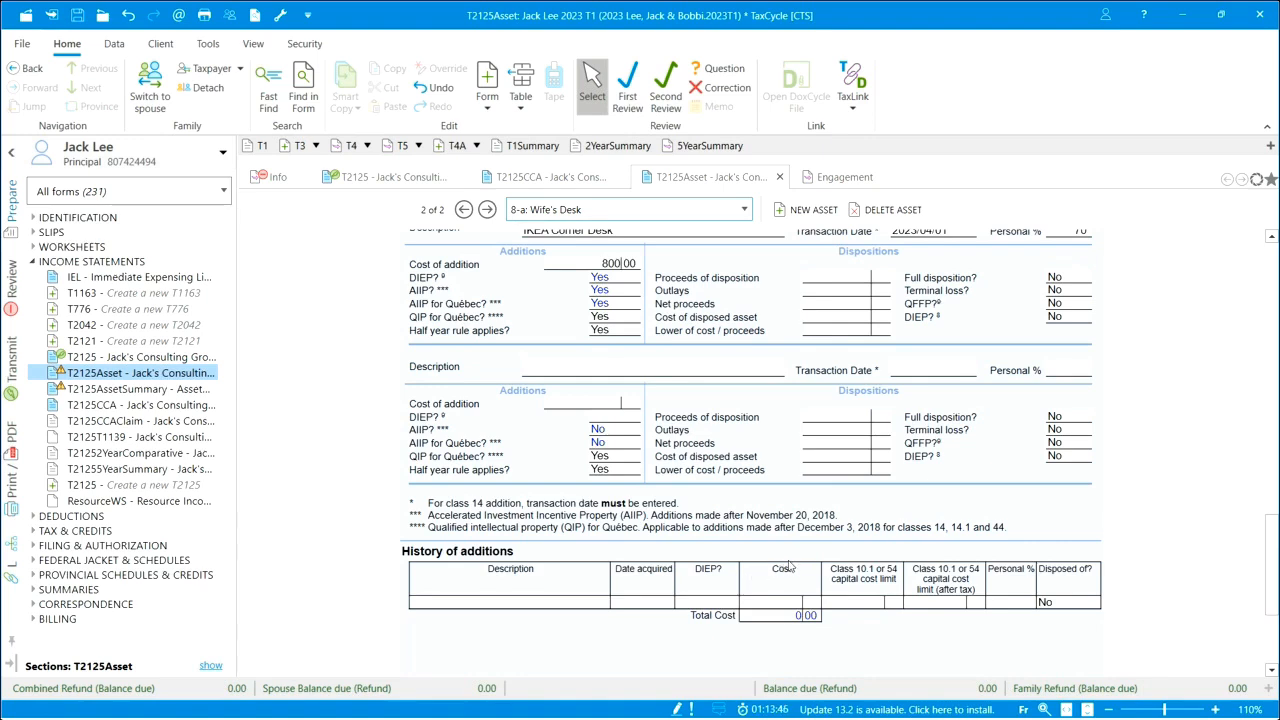
- Examine the T2125AssetSummary and the Full disposition and Terminal loss options in the Jack's Desk transaction
{"action": "left_click", "coordinate": [122, 390]}
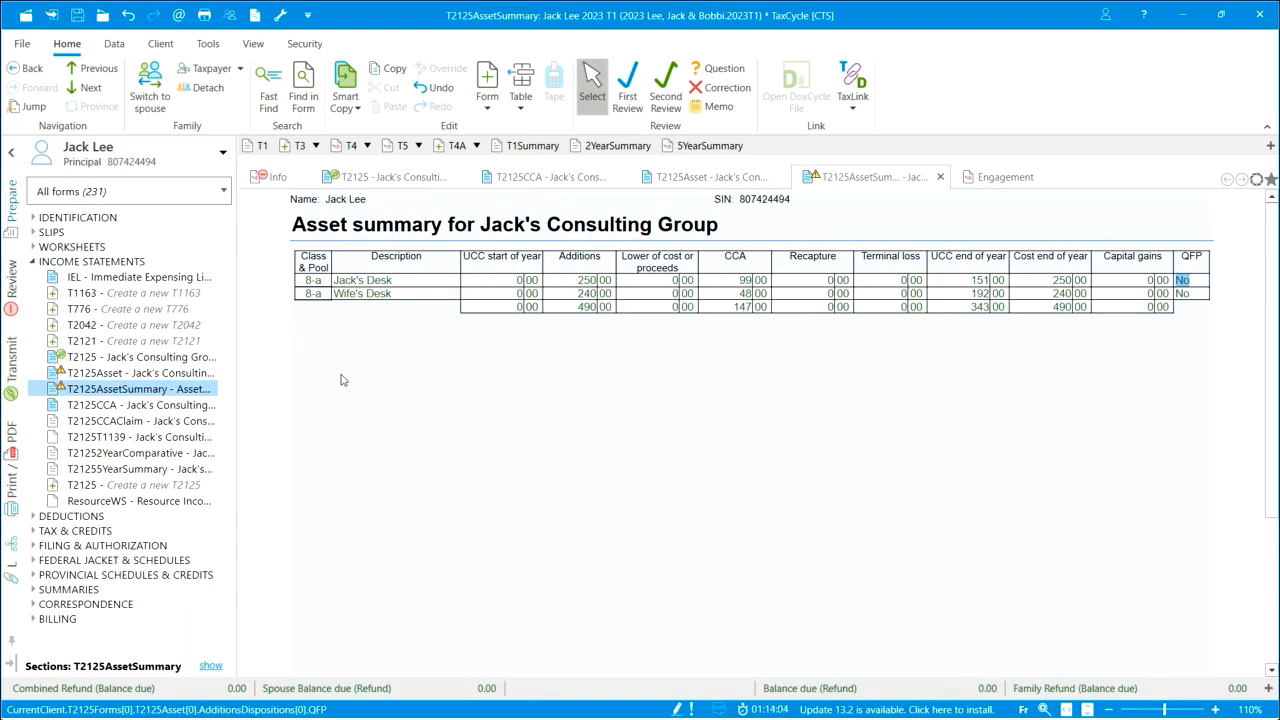
{"action": "left_click", "coordinate": [84, 374]}
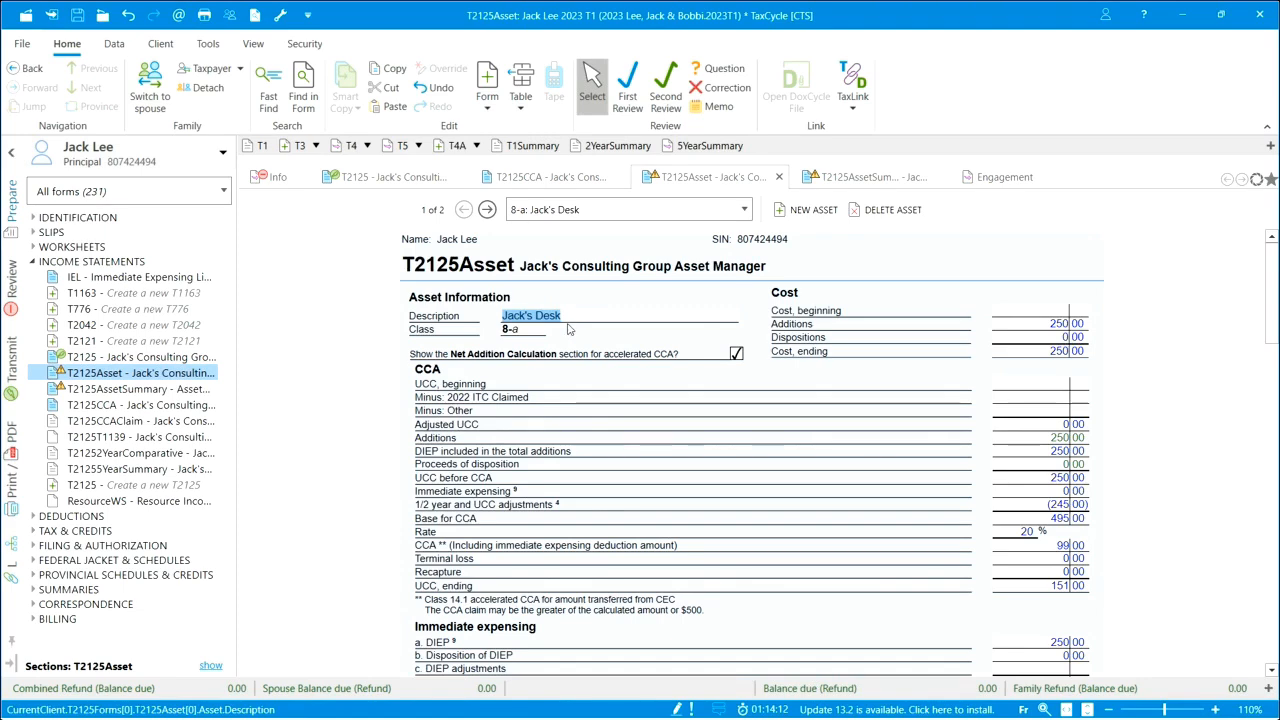
{"action": "scroll", "coordinate": [632, 410], "scroll_direction": "down", "scroll_amount": 10}
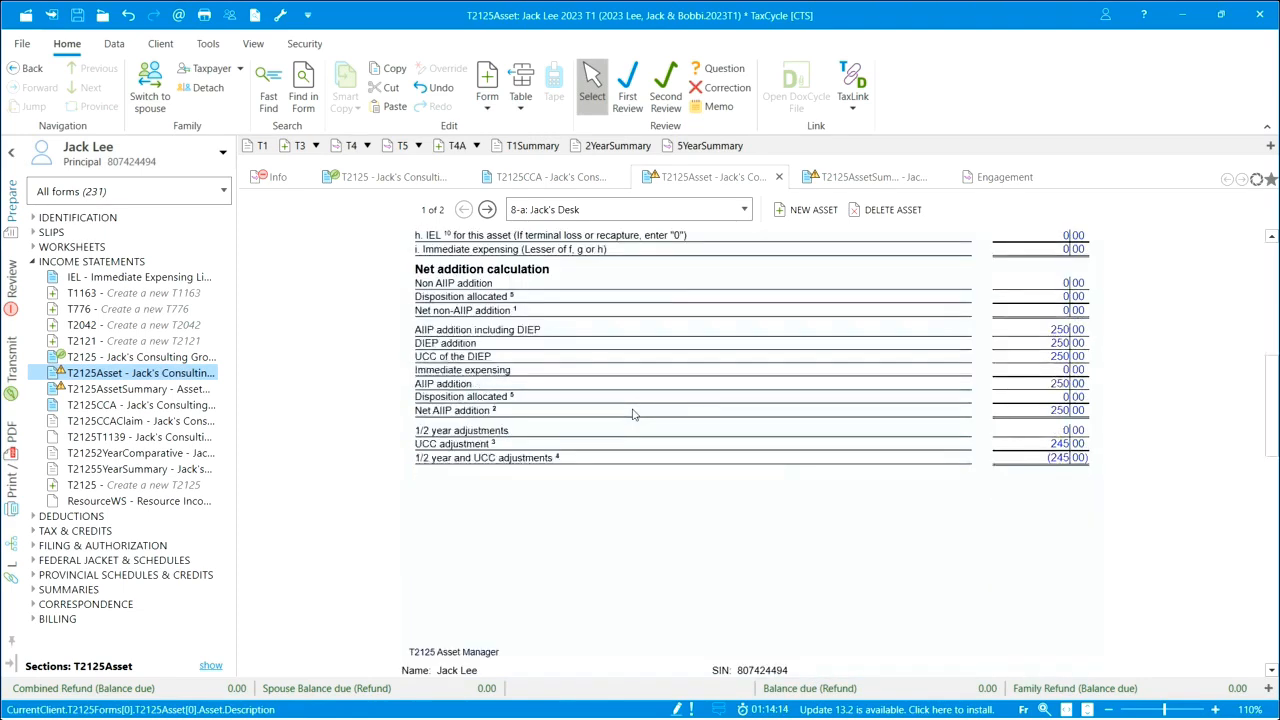
{"action": "scroll", "coordinate": [632, 416], "scroll_direction": "up", "scroll_amount": 1}
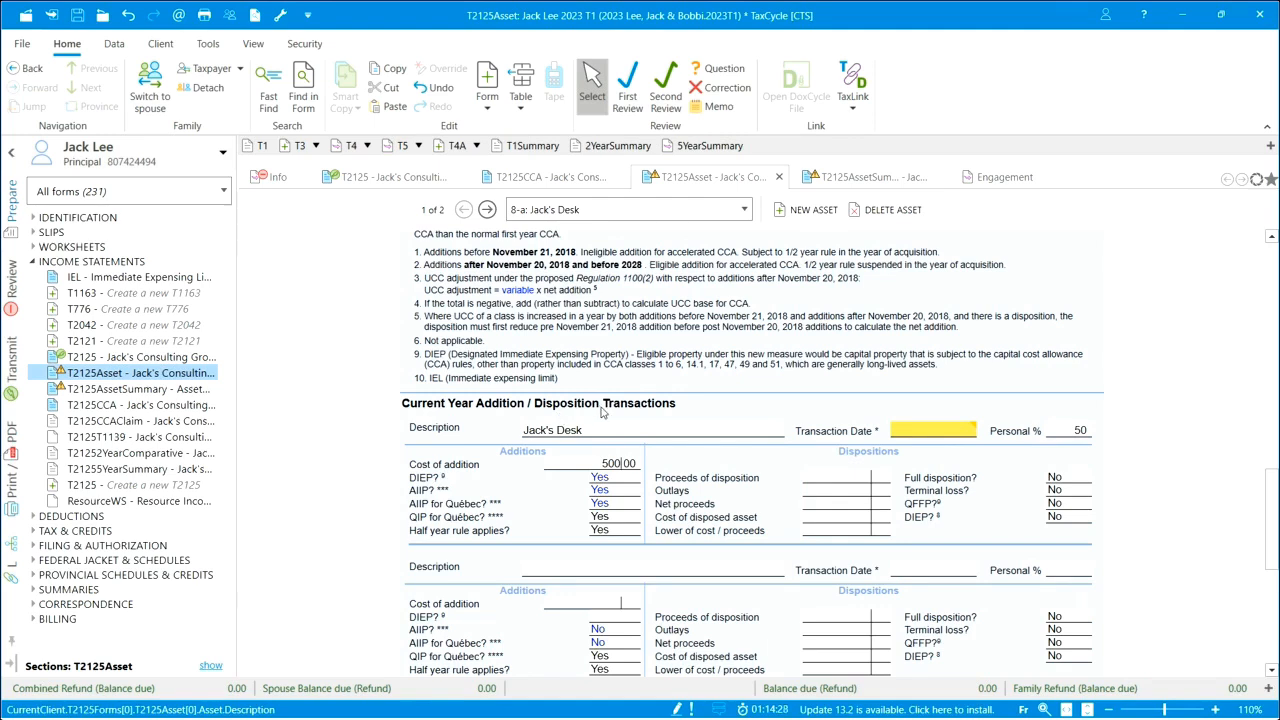
{"action": "left_click", "coordinate": [1078, 479]}
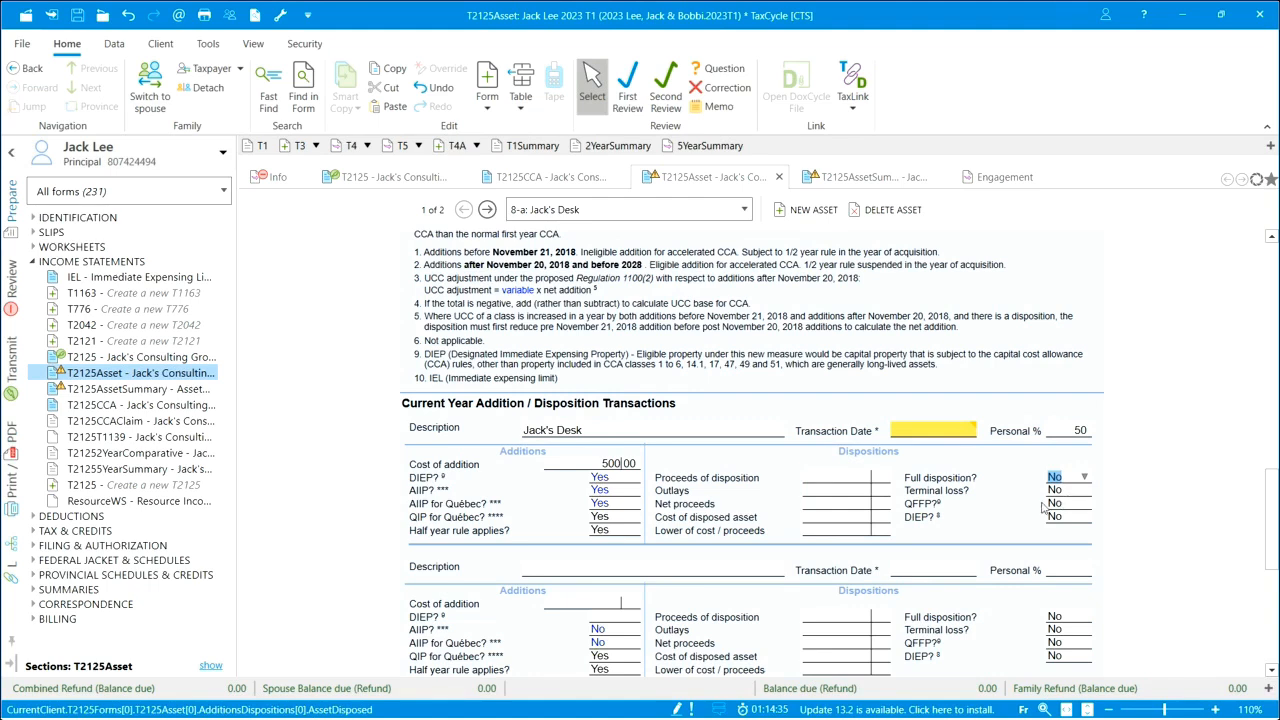
{"action": "left_click", "coordinate": [1084, 491]}
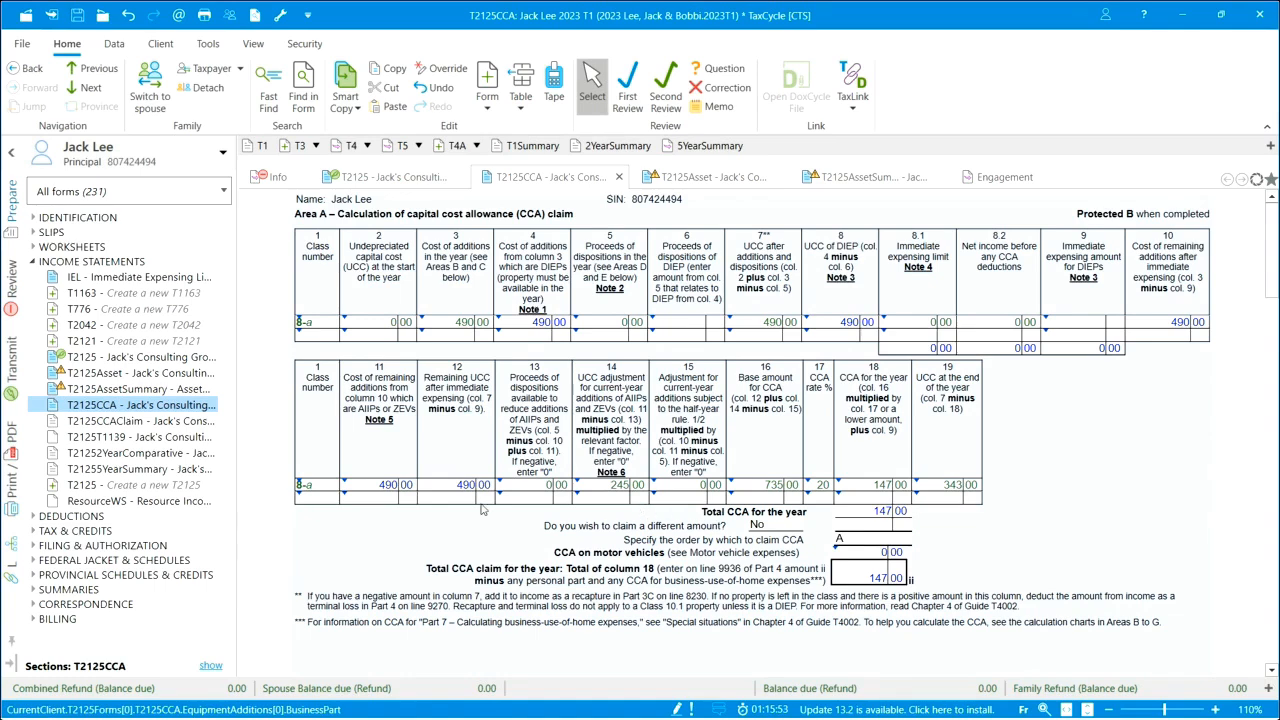
- Choose to claim a different CCA amount on the T2125CCA form and set the claim to 100
{"action": "mouse_move", "coordinate": [125, 414]}
{"action": "left_click", "coordinate": [796, 526]}
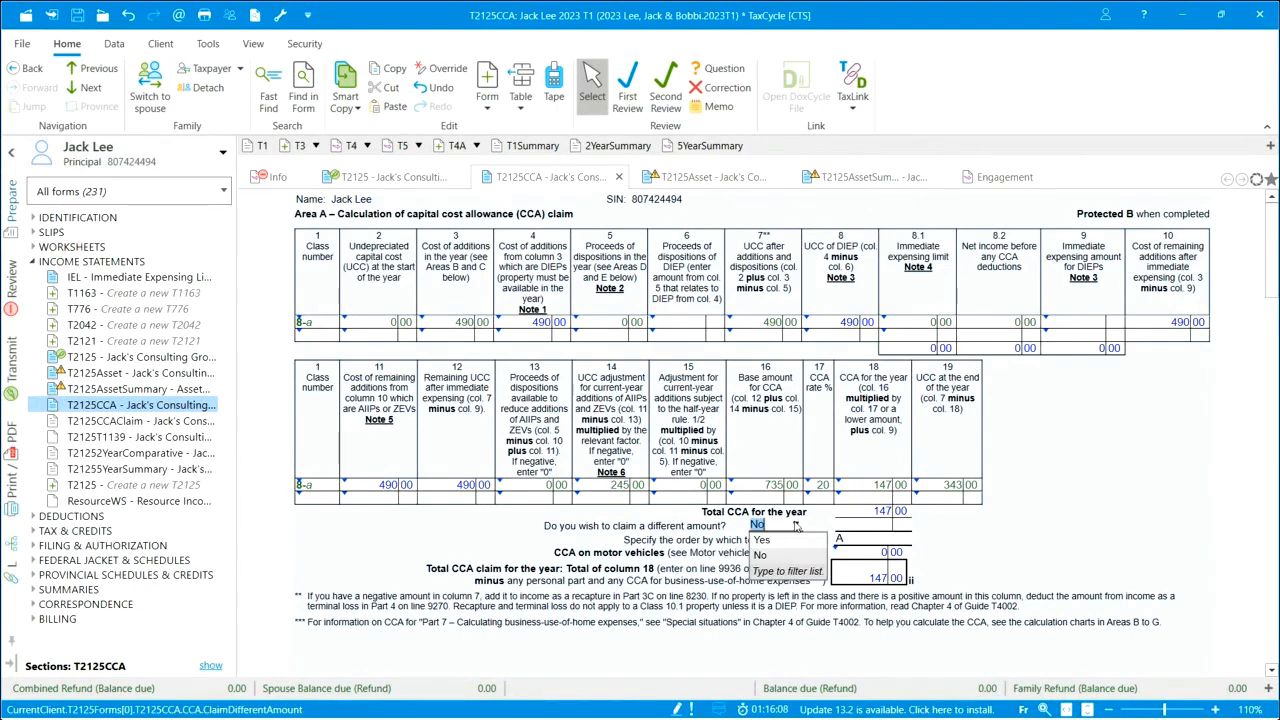
{"action": "left_click", "coordinate": [766, 541]}
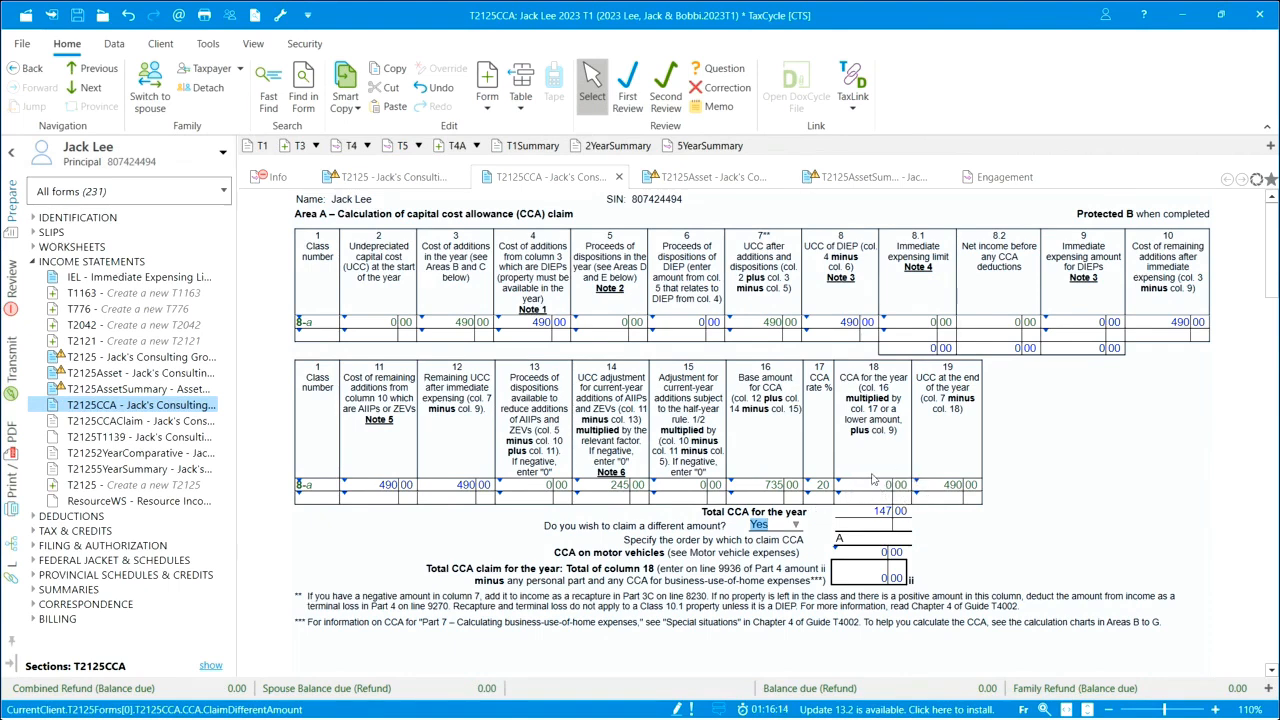
{"action": "left_click", "coordinate": [885, 527]}
{"action": "type", "text": "100"}
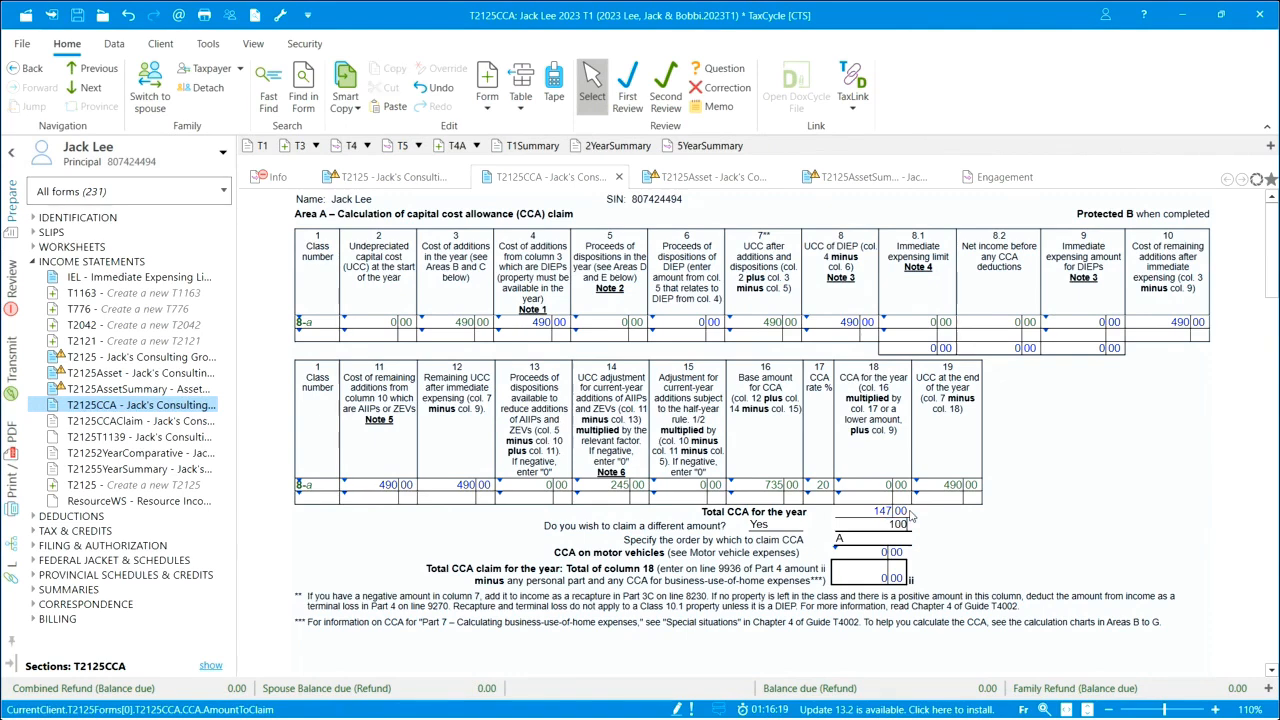
{"action": "key", "text": "Tab"}
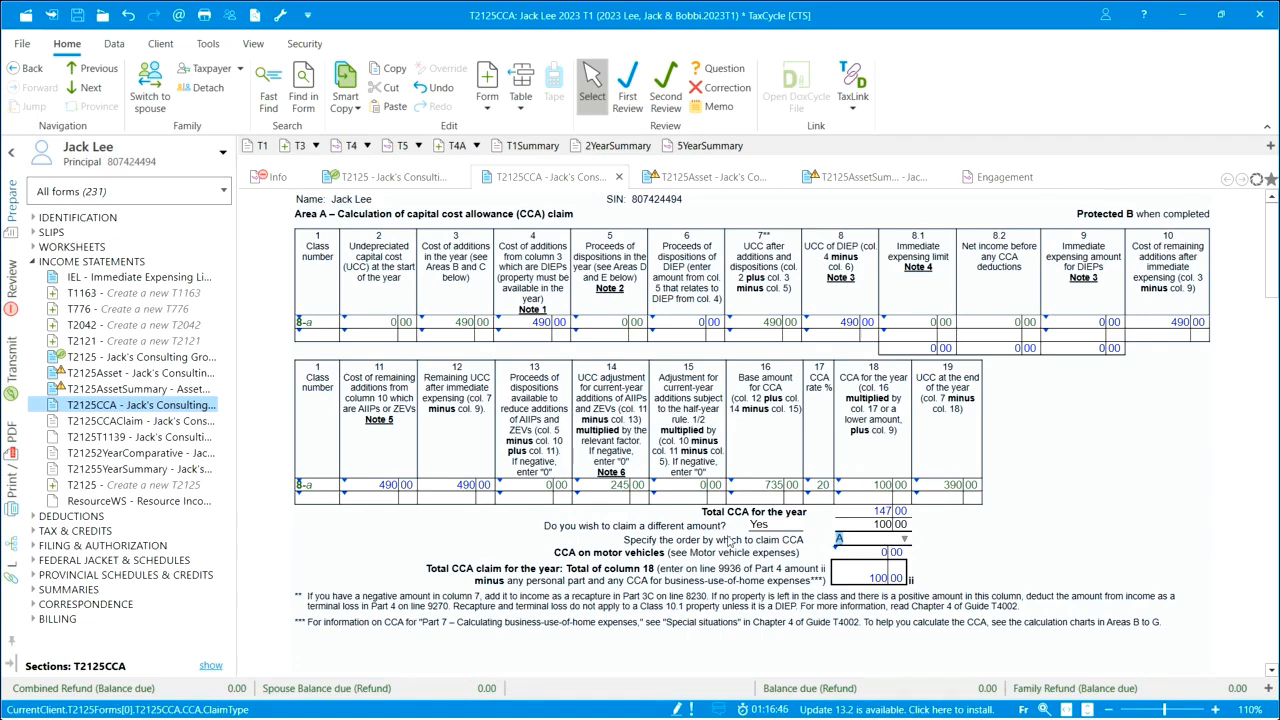
- Add class 50-a as a second row in the Area A capital cost allowance calculation
{"action": "left_click", "coordinate": [316, 338]}
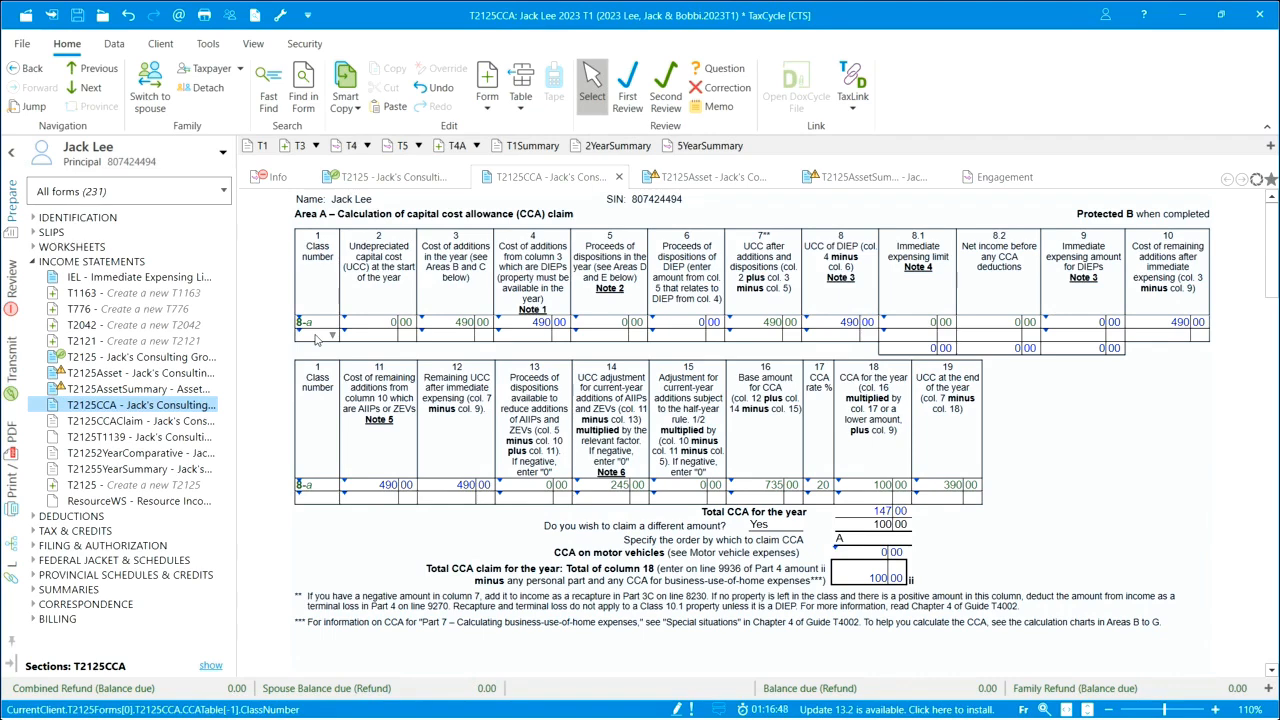
{"action": "type", "text": "50-a"}
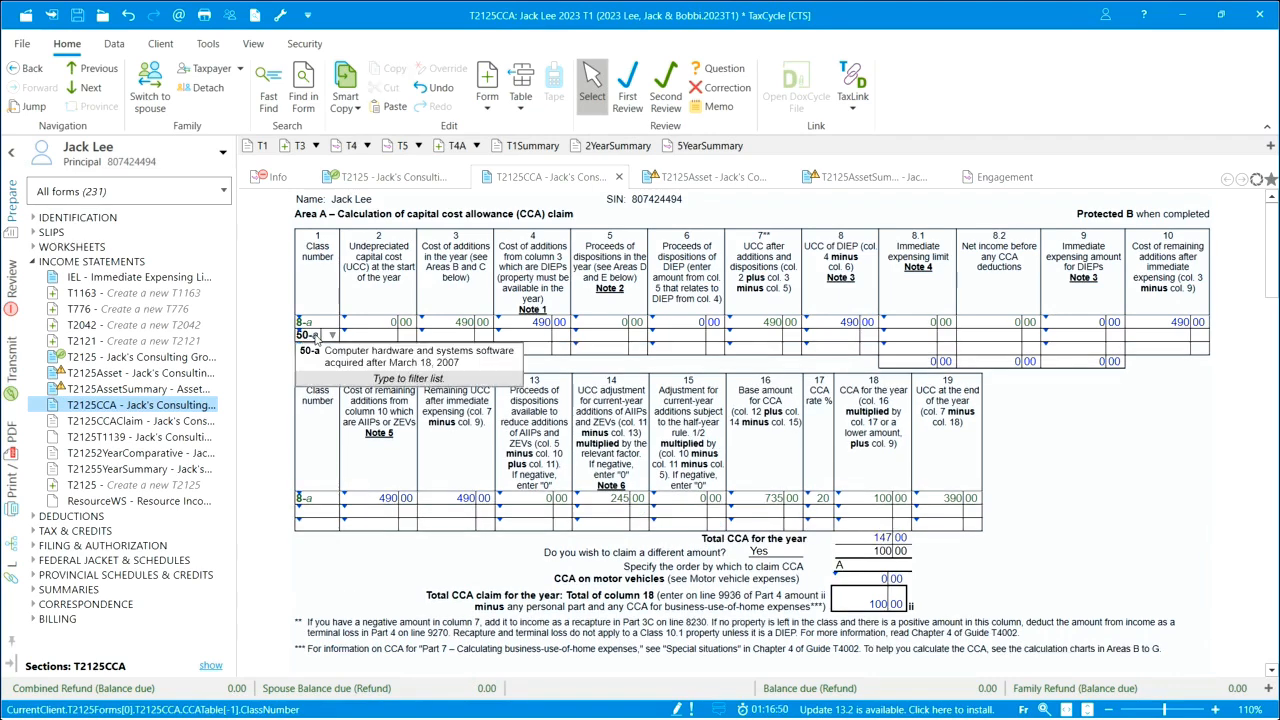
{"action": "key", "text": "Return"}
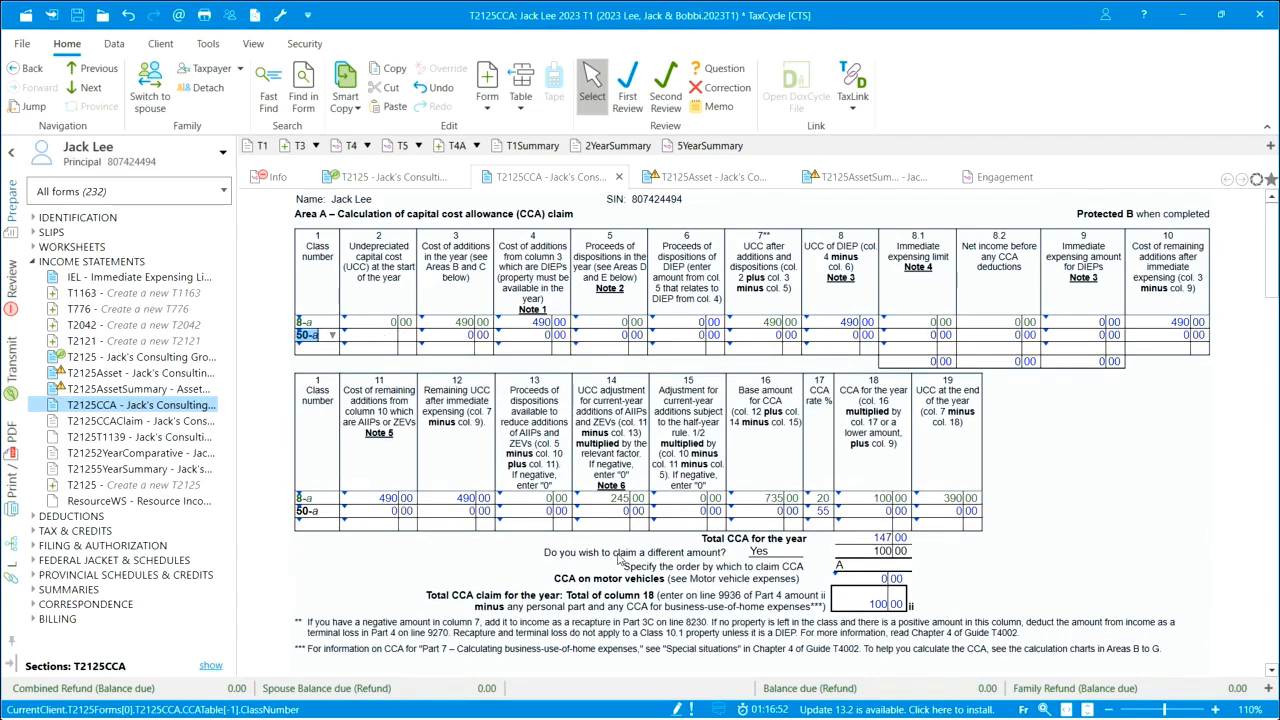
- Record a class 50-a Computer addition in Area B with a total cost of 2,000, and review its Area A calculation
{"action": "scroll", "coordinate": [620, 560], "scroll_direction": "down", "scroll_amount": 15}
{"action": "scroll", "coordinate": [620, 567], "scroll_direction": "up", "scroll_amount": 3}
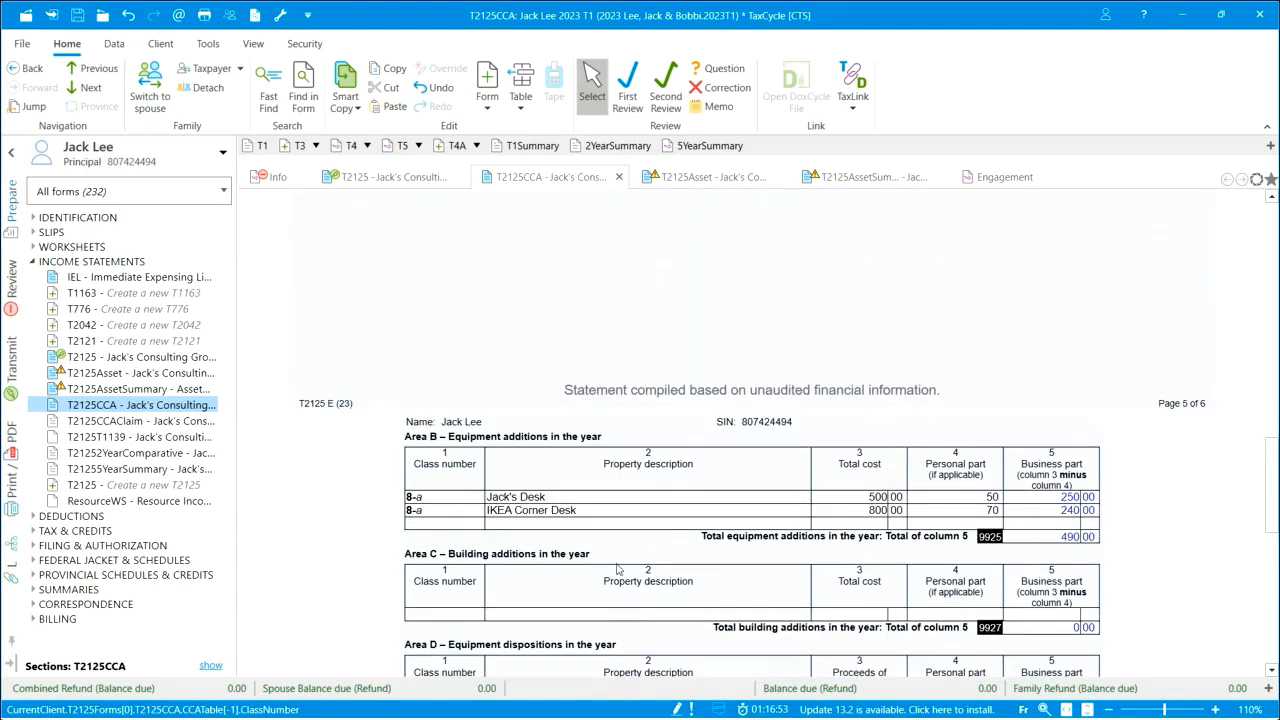
{"action": "left_click", "coordinate": [428, 522]}
{"action": "type", "text": "5"}
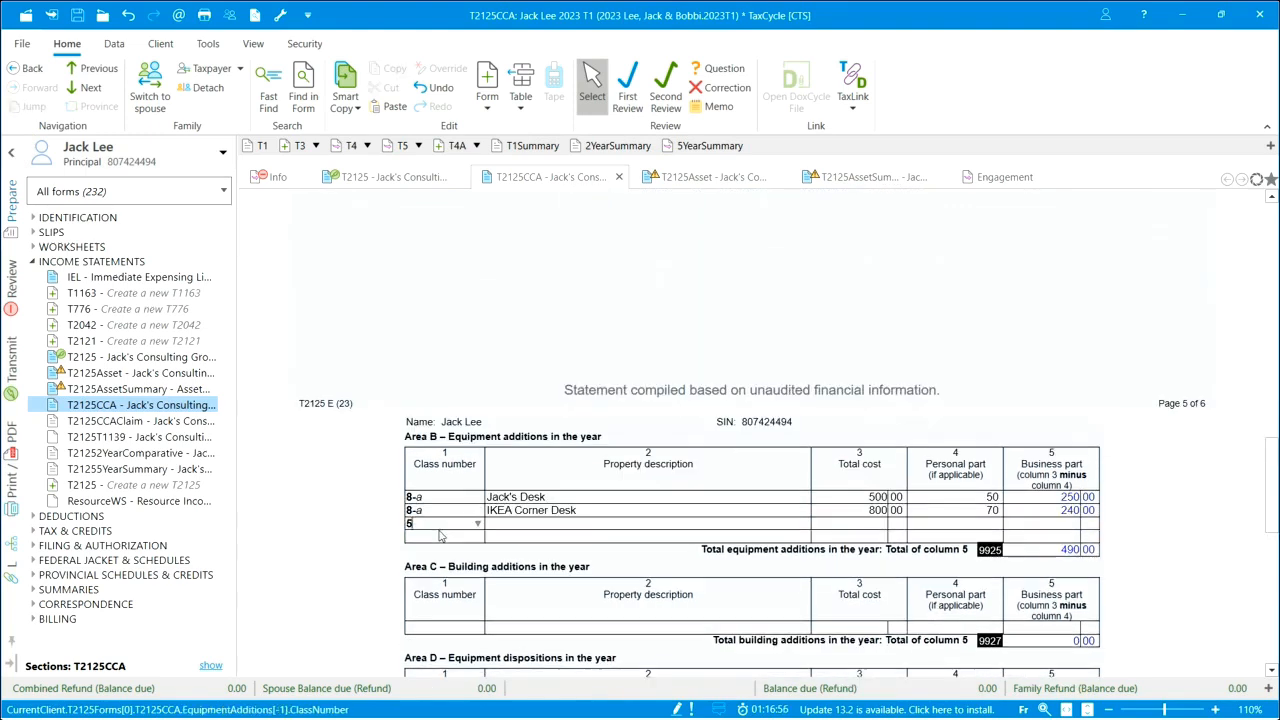
{"action": "type", "text": "0-a"}
{"action": "key", "text": "Tab"}
{"action": "type", "text": "Compu"}
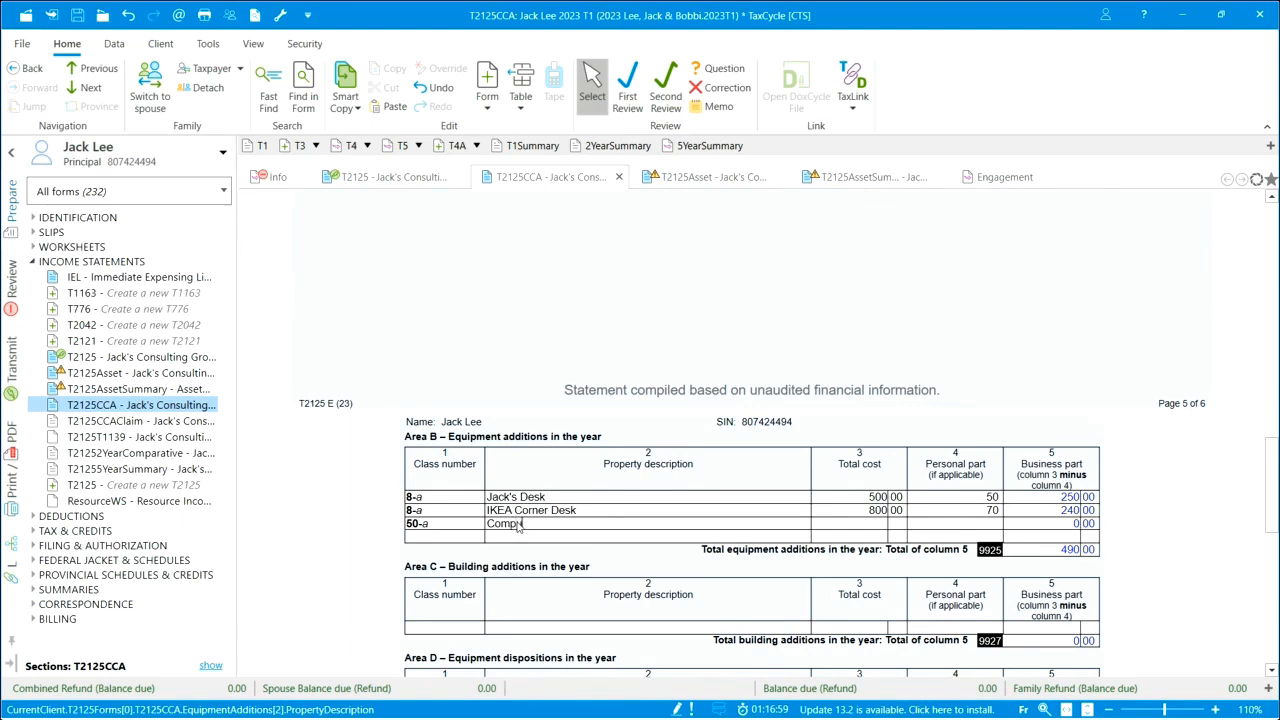
{"action": "type", "text": "ter"}
{"action": "key", "text": "Tab"}
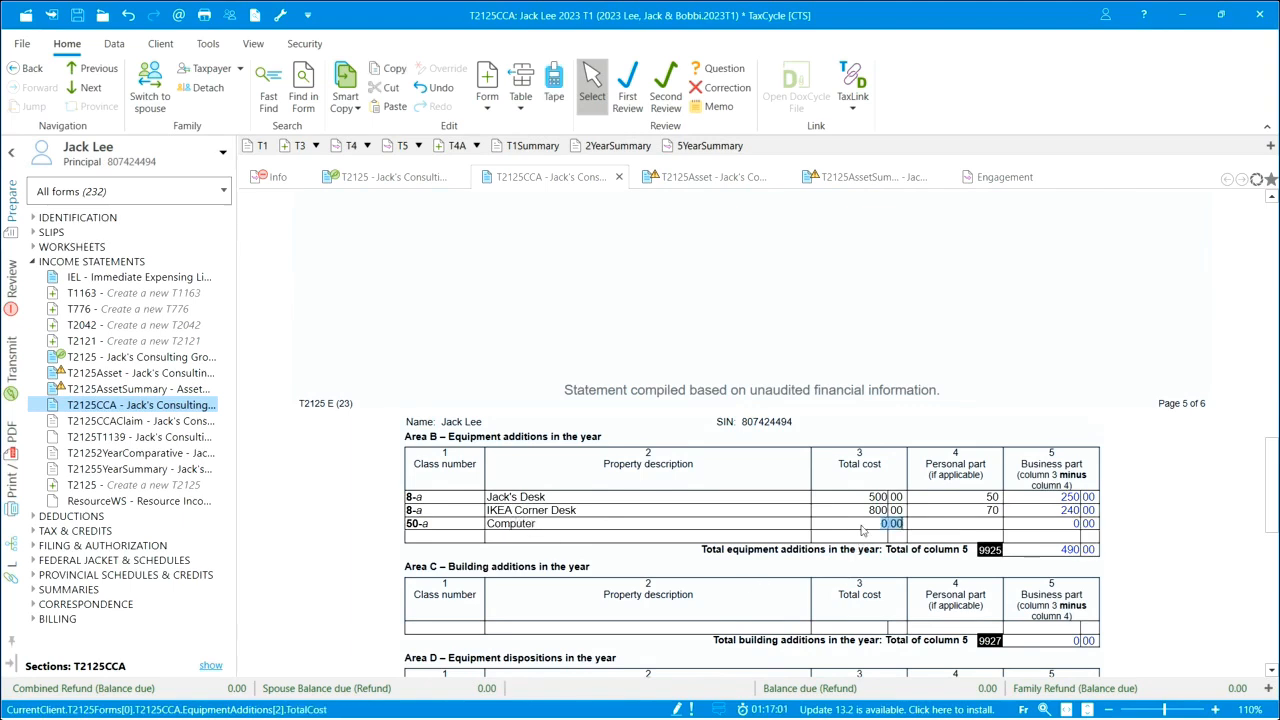
{"action": "type", "text": "2000"}
{"action": "key", "text": "Tab"}
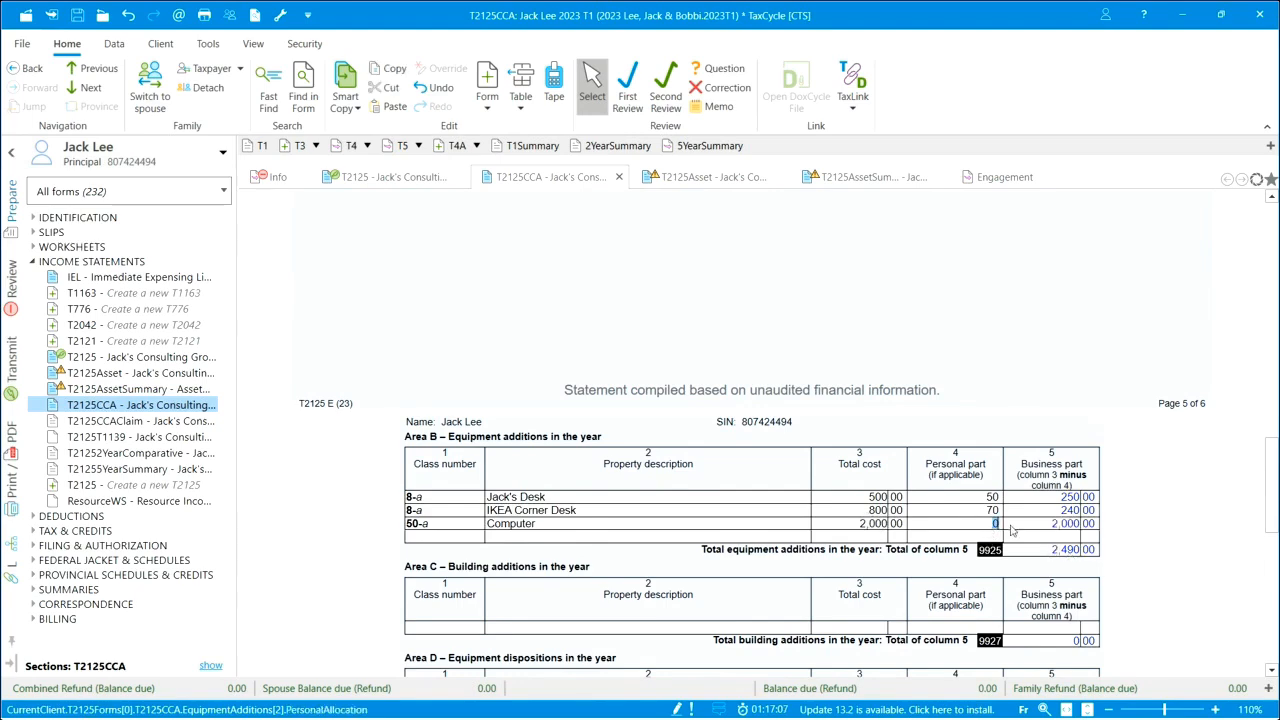
{"action": "left_click_drag", "start_coordinate": [1273, 495], "coordinate": [1266, 255]}
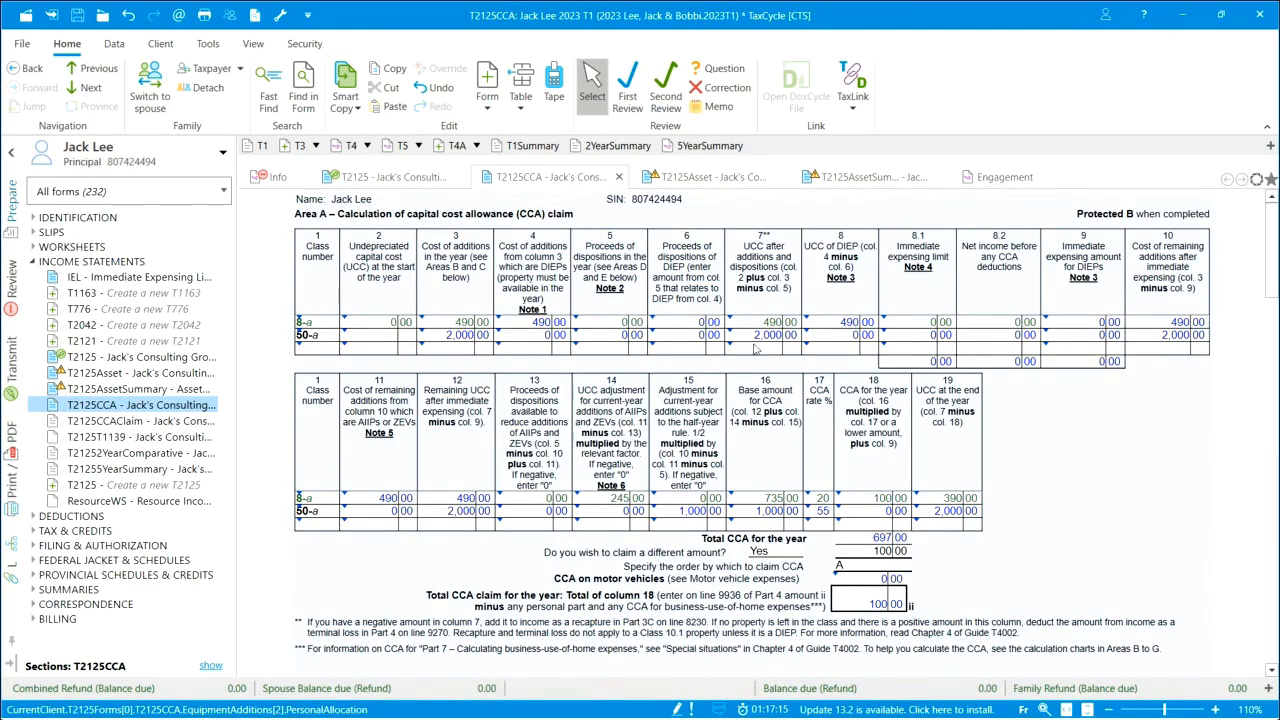
- Review the T2125CCAClaim worksheet, comparing the CCA claim order options with the maximum and claimed CCA for each class
{"action": "left_click", "coordinate": [114, 423]}
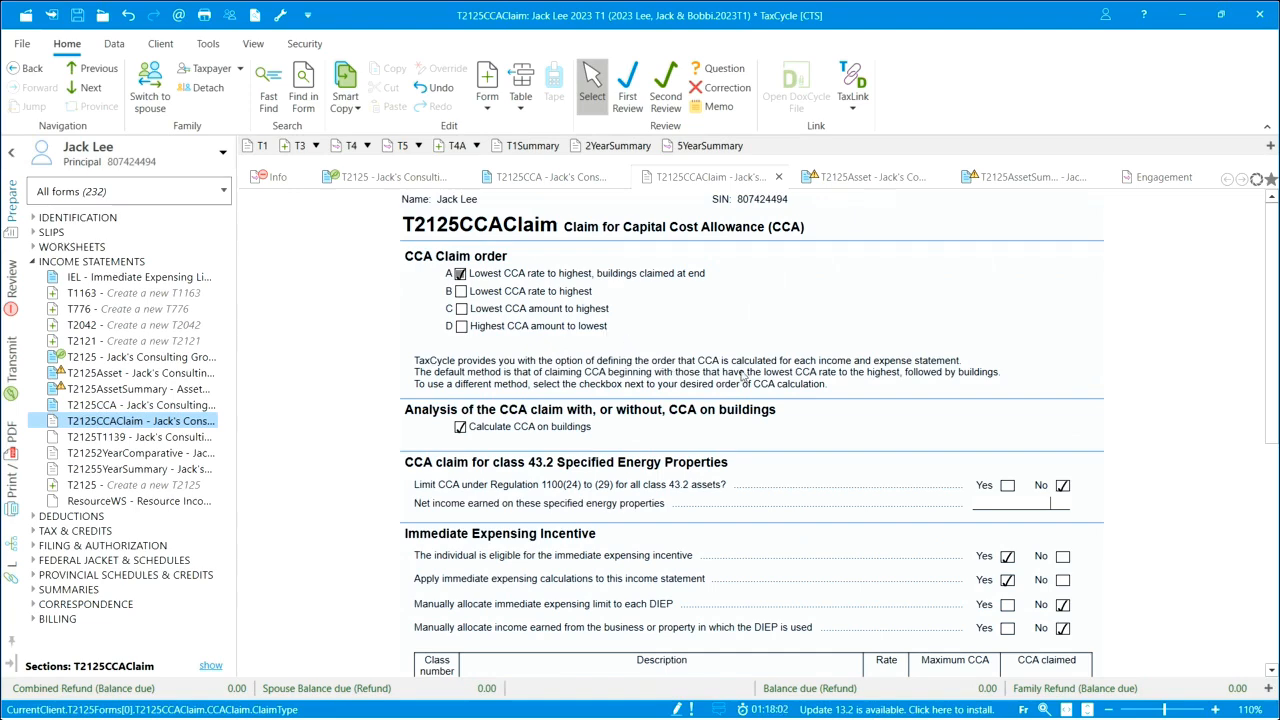
{"action": "scroll", "coordinate": [780, 425], "scroll_direction": "down", "scroll_amount": 3}
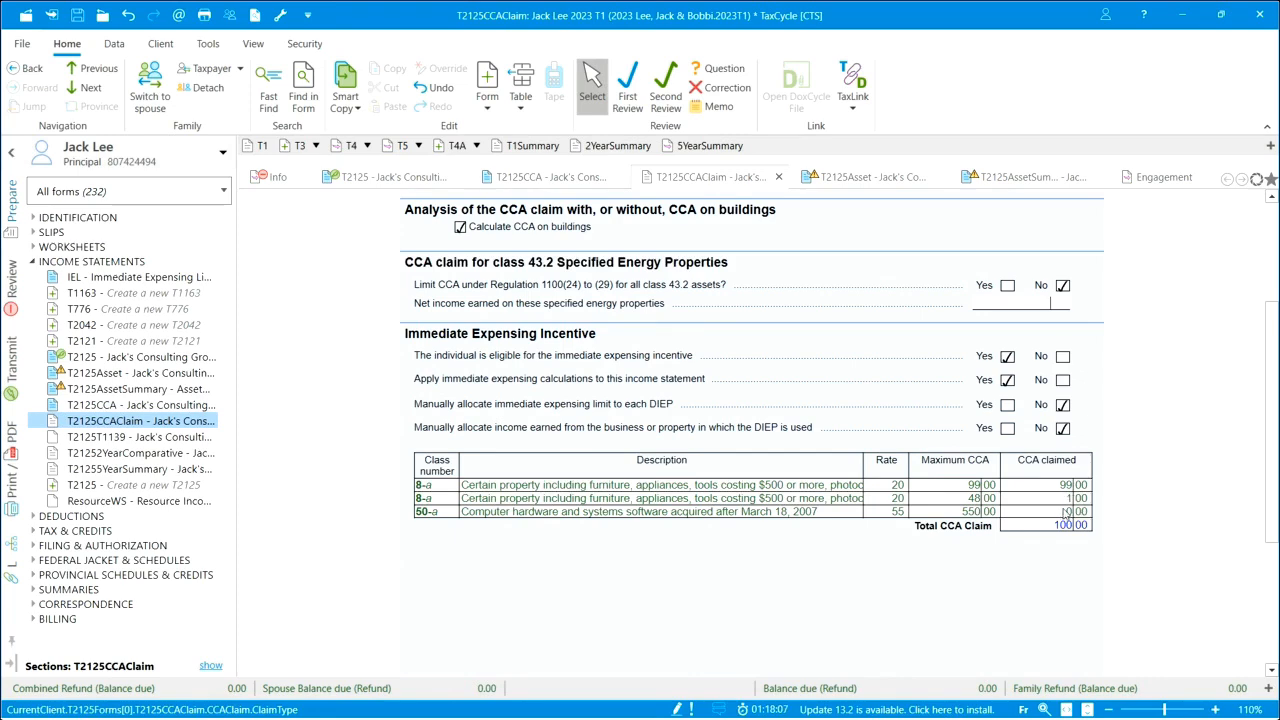
{"action": "scroll", "coordinate": [1082, 510], "scroll_direction": "up", "scroll_amount": 3}
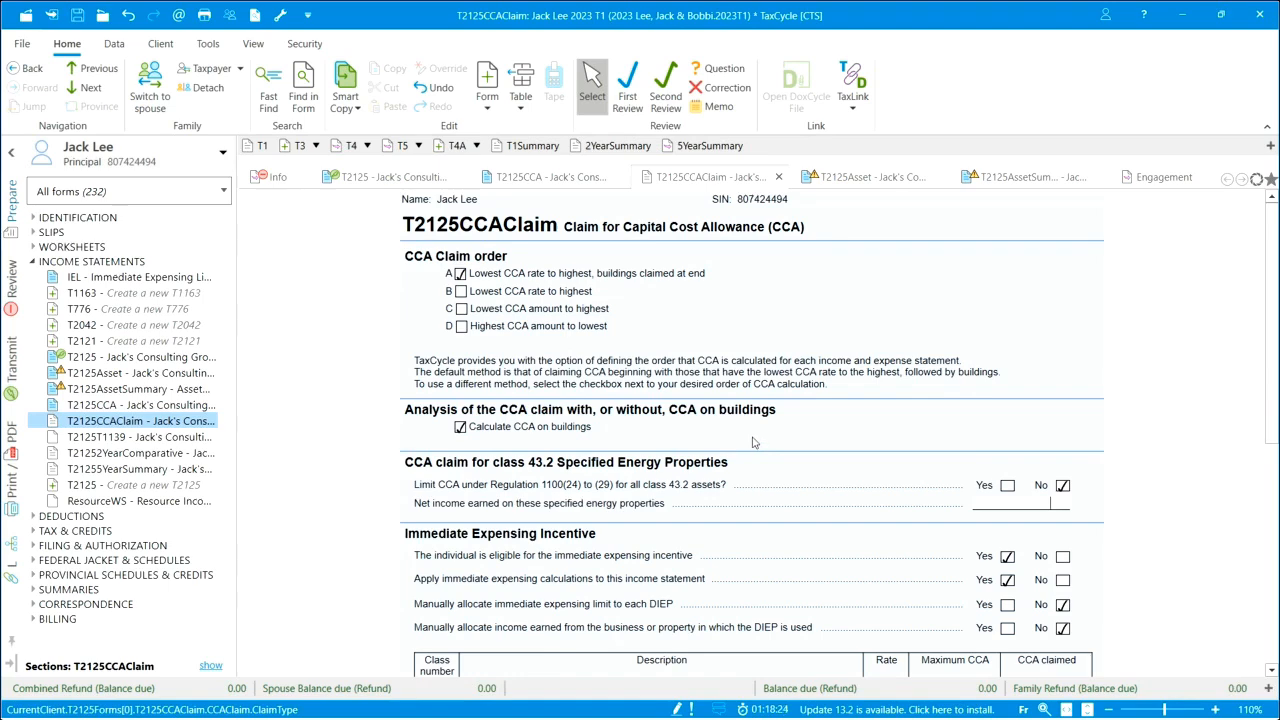
{"action": "scroll", "coordinate": [784, 561], "scroll_direction": "down", "scroll_amount": 2}
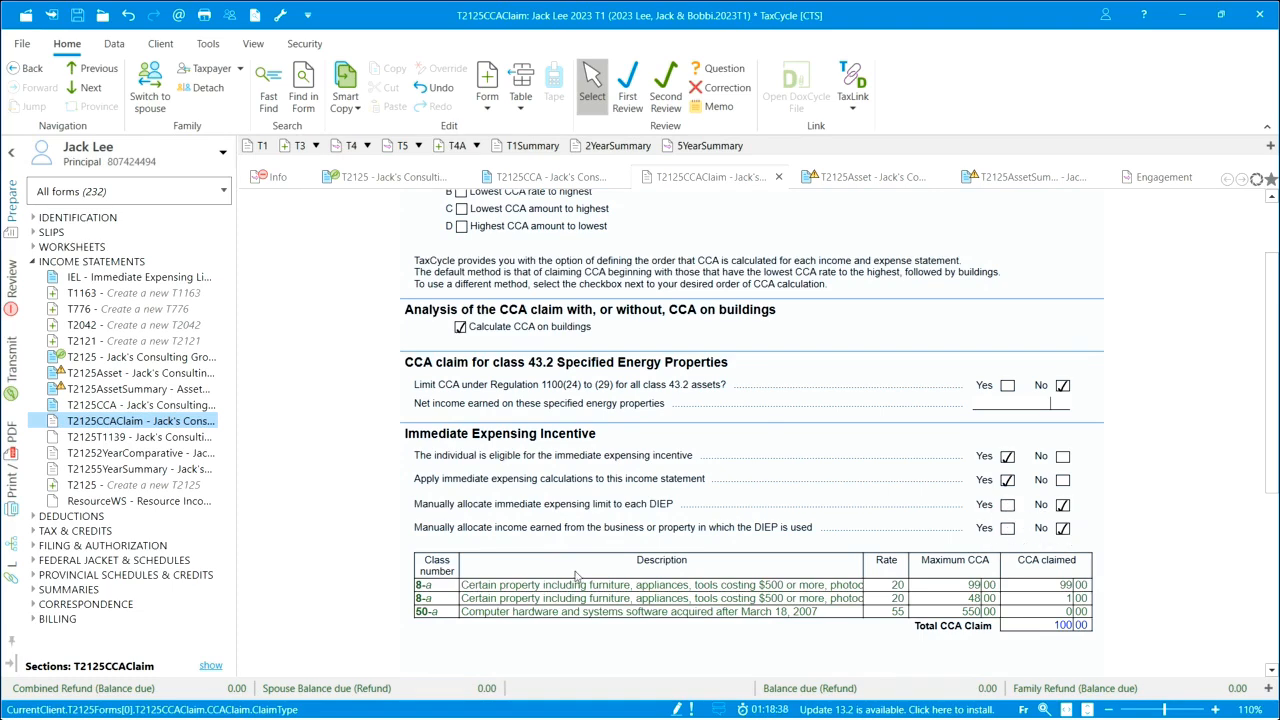
{"action": "scroll", "coordinate": [483, 450], "scroll_direction": "up", "scroll_amount": 2}
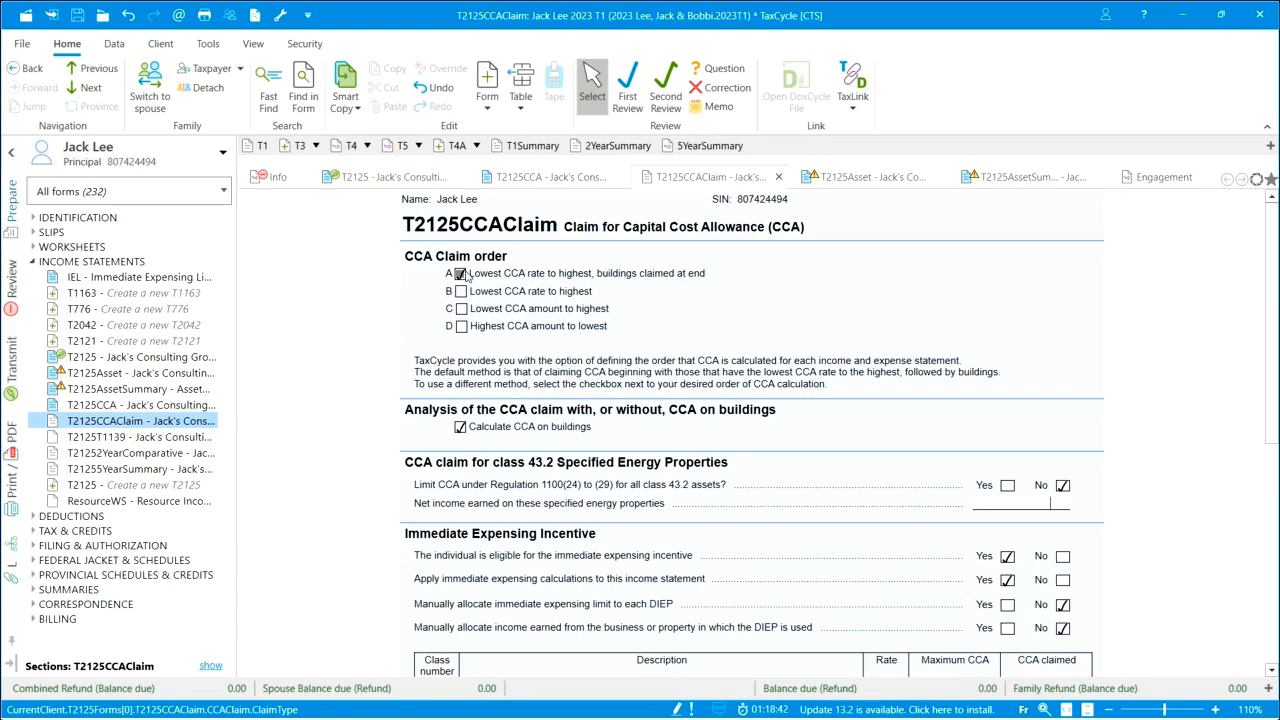
{"action": "scroll", "coordinate": [895, 507], "scroll_direction": "down", "scroll_amount": 2}
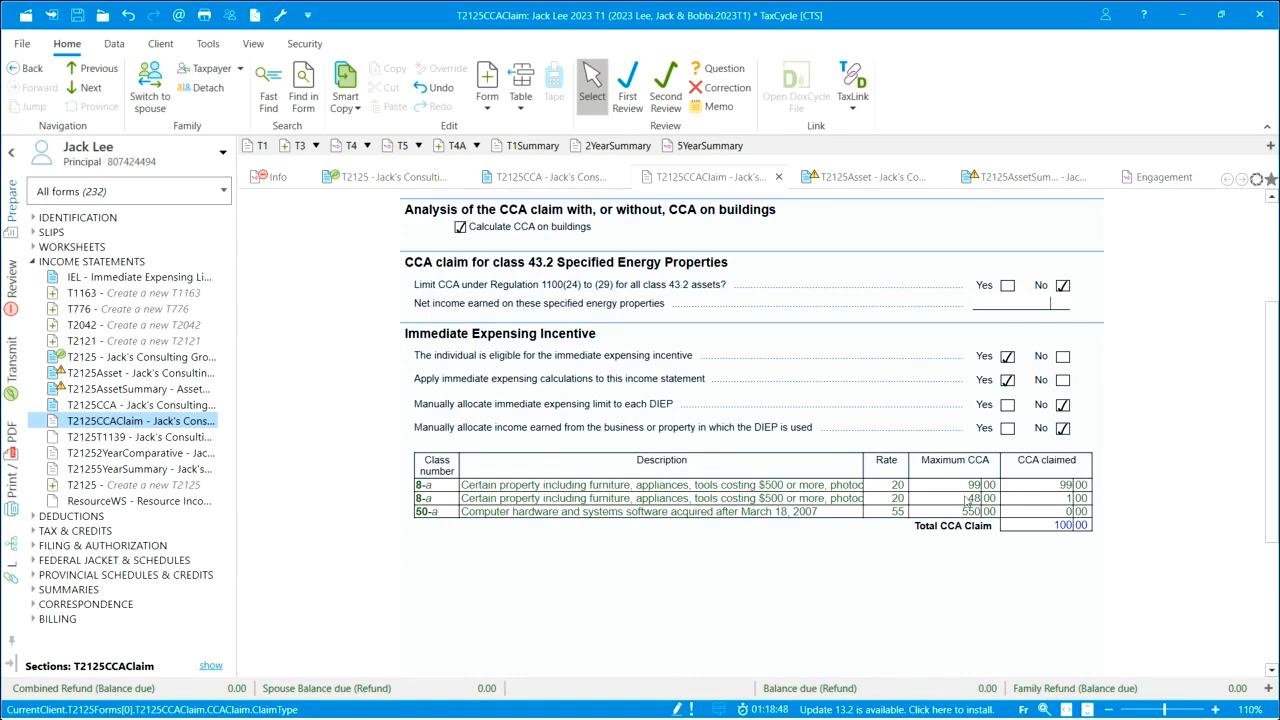
{"action": "scroll", "coordinate": [952, 497], "scroll_direction": "up", "scroll_amount": 2}
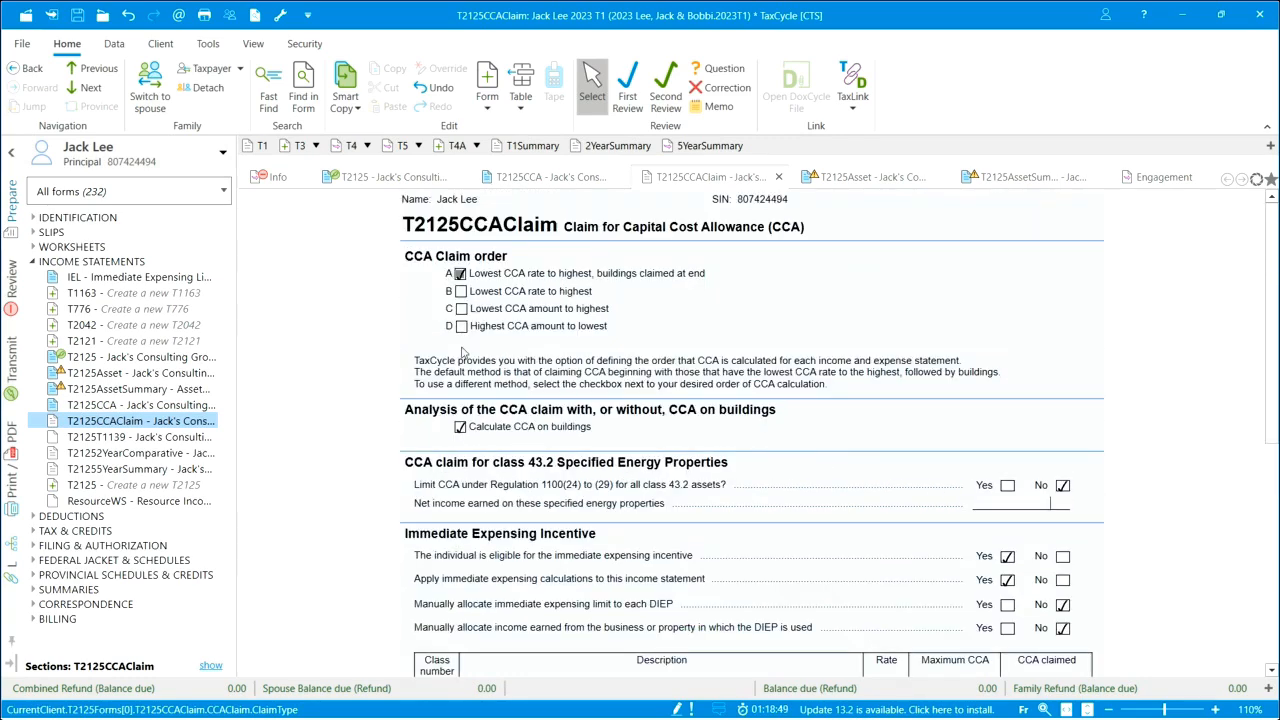
- Try the Highest CCA amount to lowest claim order, and restore Lowest CCA rate to highest, buildings claimed at end
{"action": "scroll", "coordinate": [1100, 503], "scroll_direction": "down", "scroll_amount": 2}
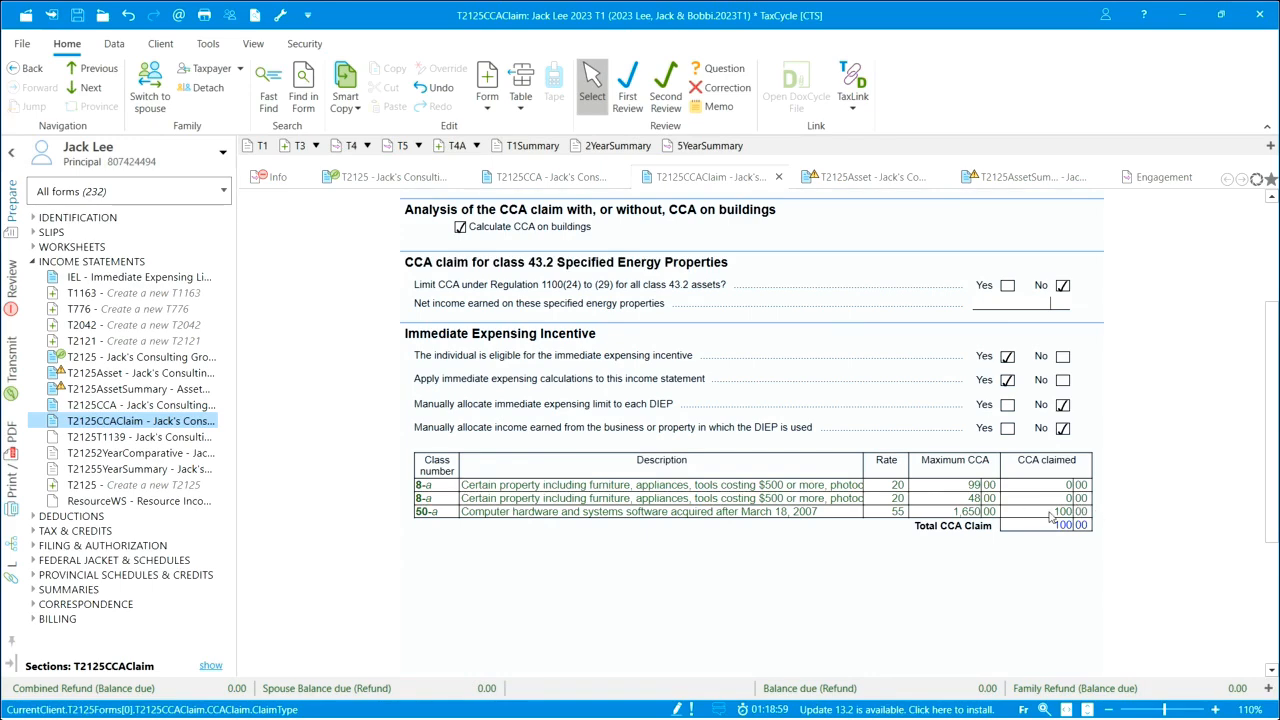
{"action": "scroll", "coordinate": [1020, 510], "scroll_direction": "up", "scroll_amount": 2}
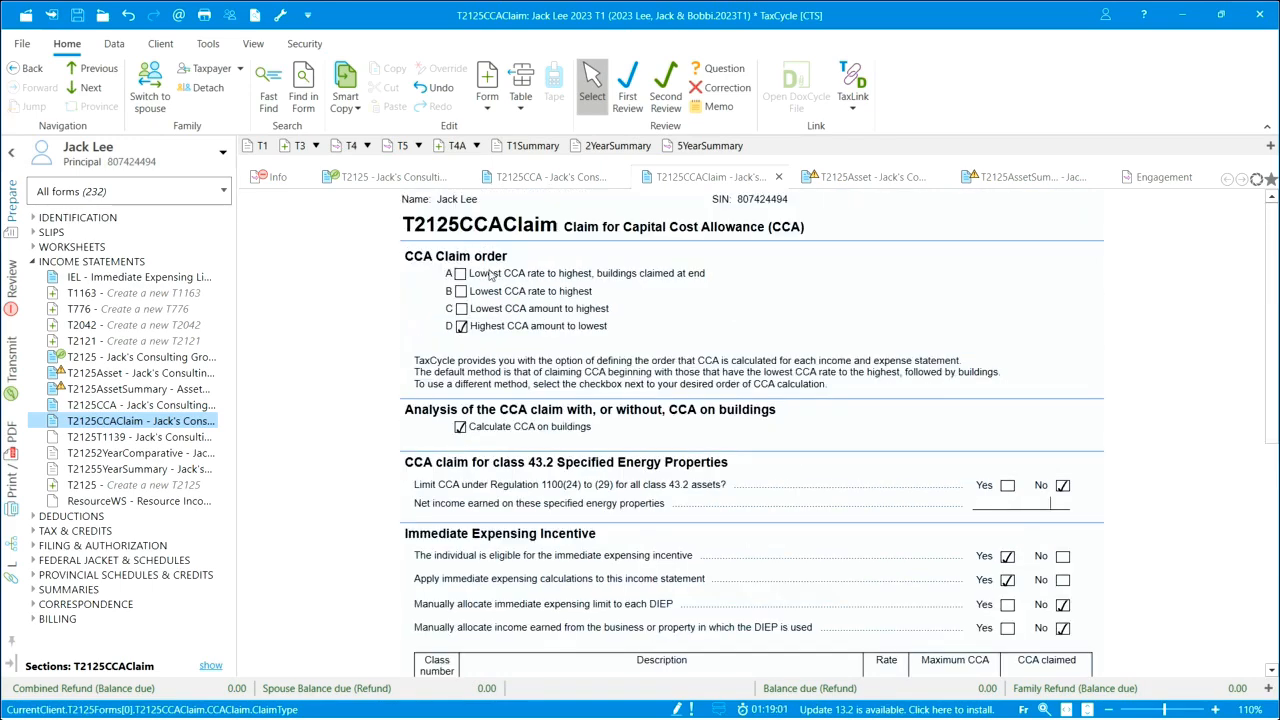
{"action": "scroll", "coordinate": [1015, 475], "scroll_direction": "down", "scroll_amount": 2}
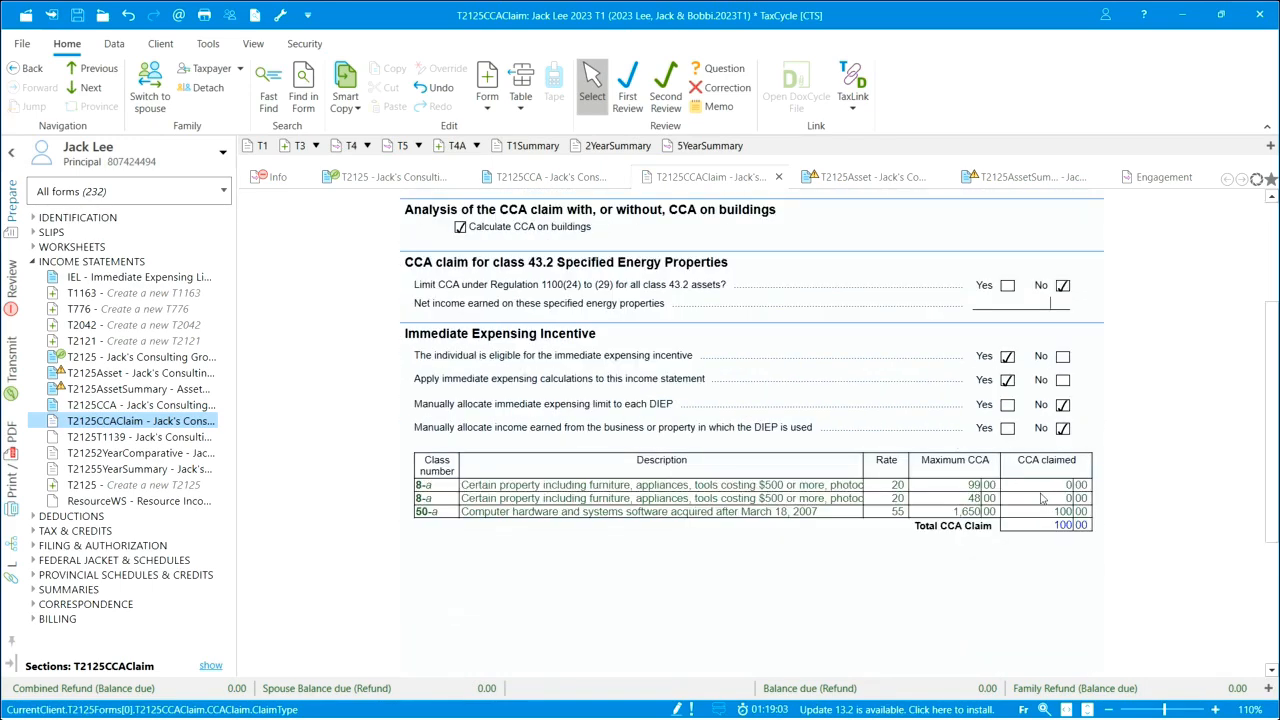
{"action": "scroll", "coordinate": [1038, 498], "scroll_direction": "up", "scroll_amount": 2}
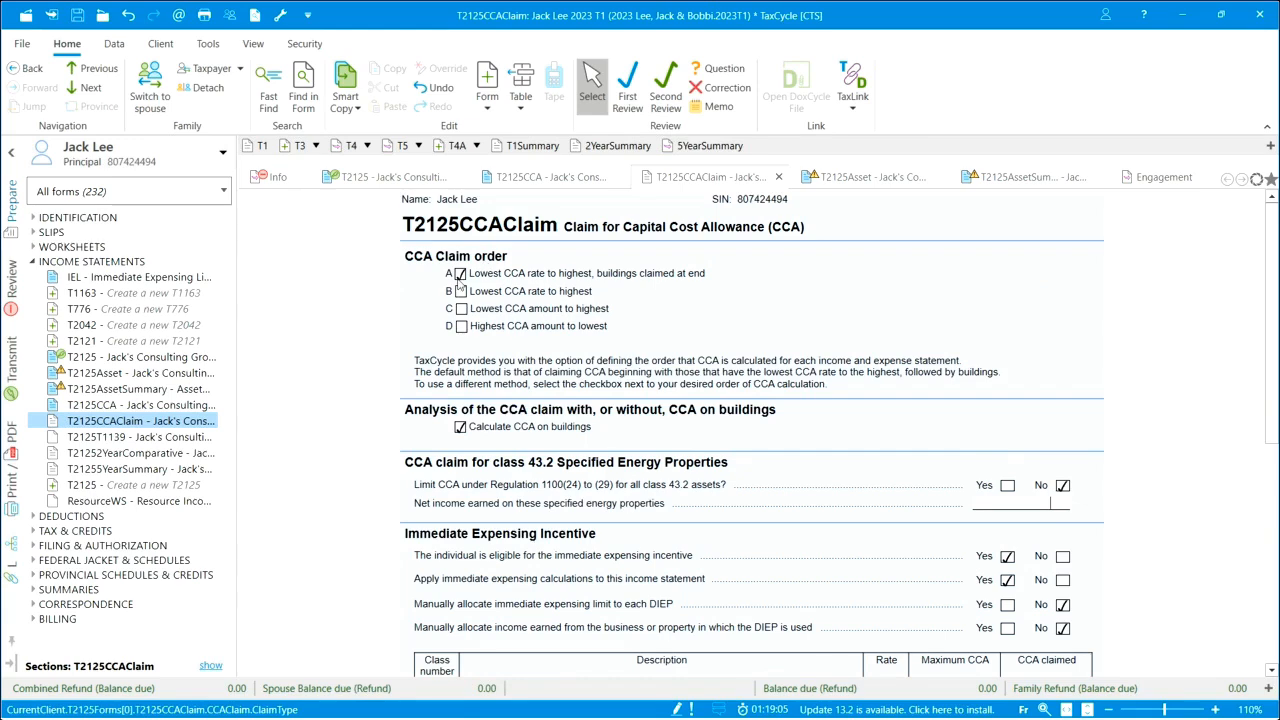
- Examine the CCA claimed per class on the T2125CCAClaim worksheet and the class 50-a row in the T2125AssetSummary
{"action": "scroll", "coordinate": [977, 462], "scroll_direction": "down", "scroll_amount": 3}
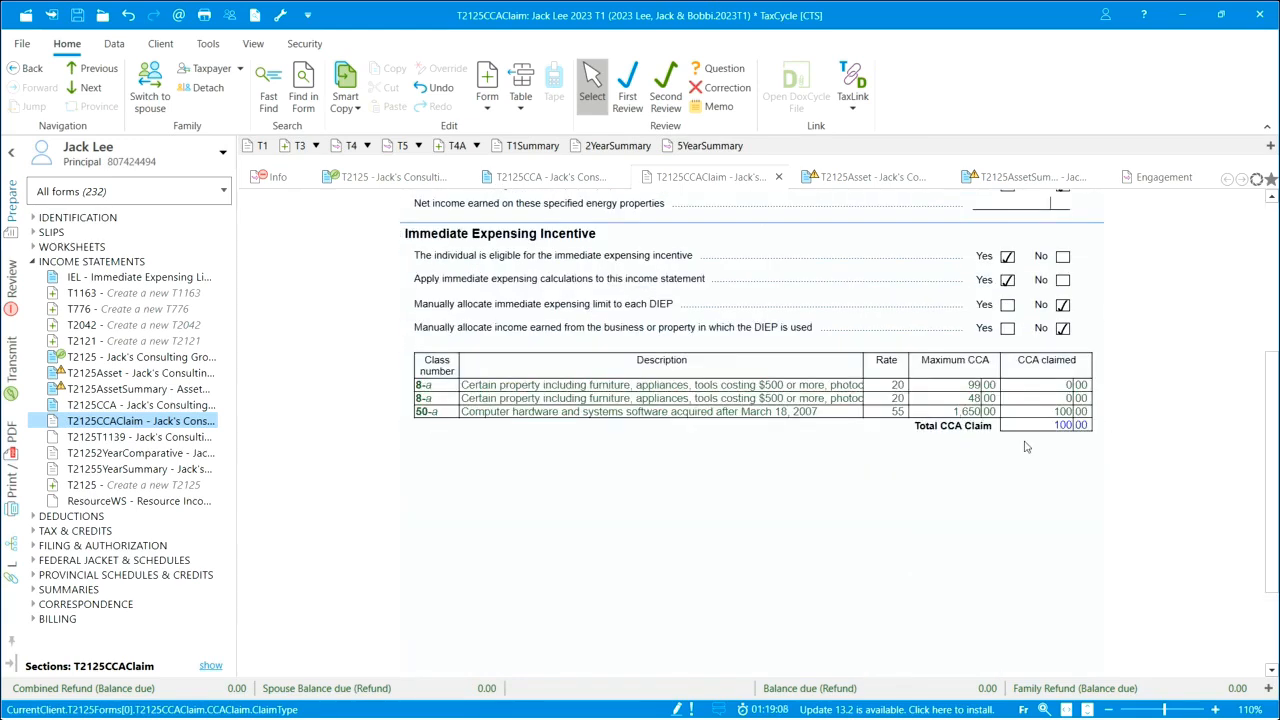
{"action": "scroll", "coordinate": [1066, 435], "scroll_direction": "up", "scroll_amount": 3}
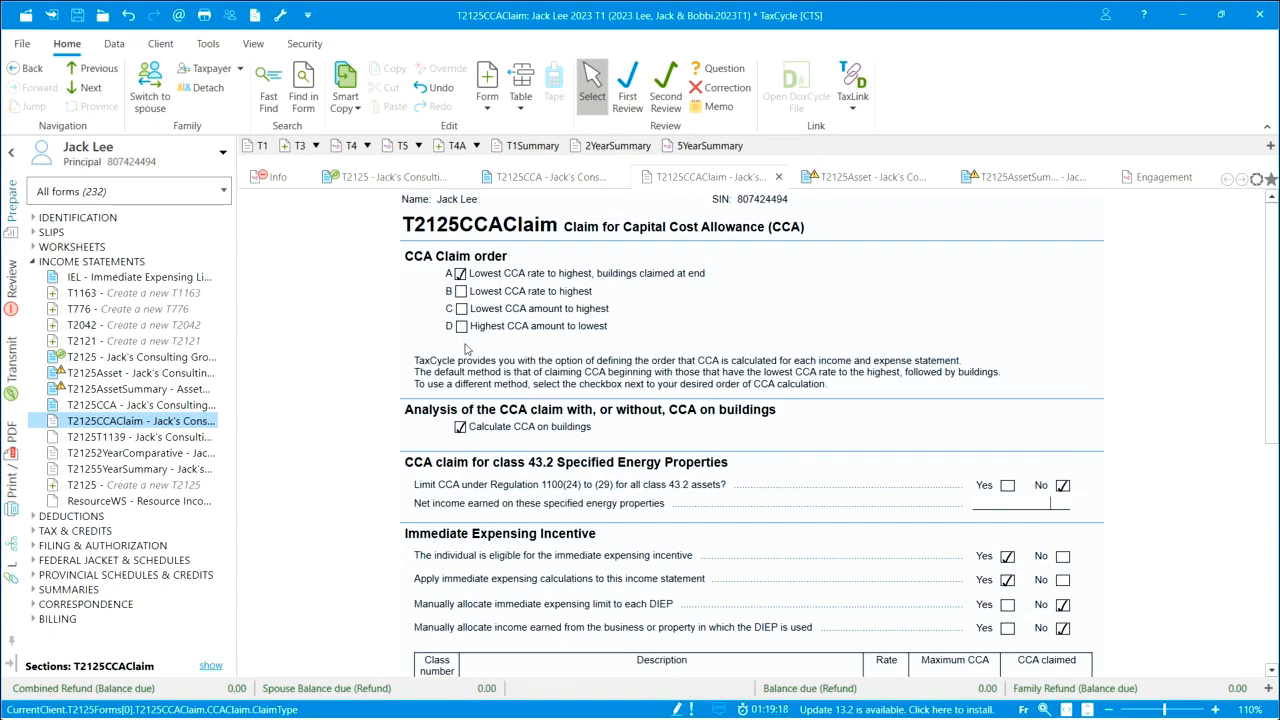
{"action": "scroll", "coordinate": [732, 483], "scroll_direction": "down", "scroll_amount": 4}
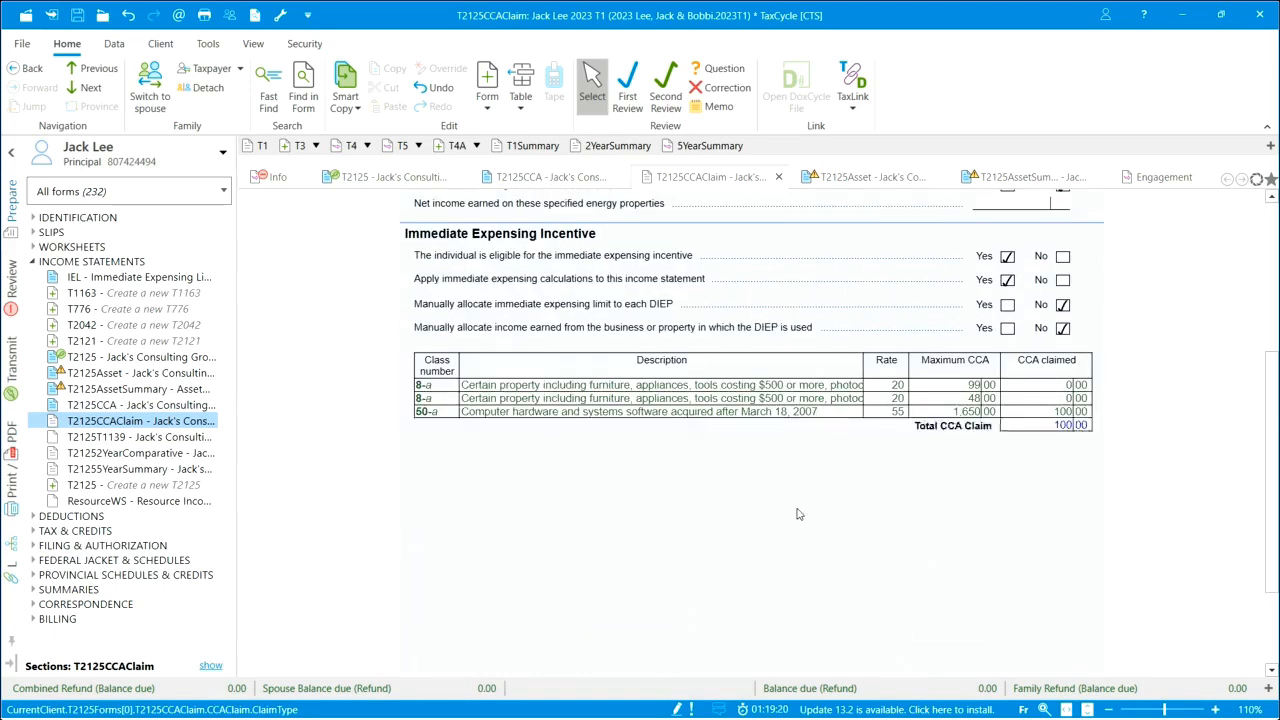
{"action": "scroll", "coordinate": [820, 513], "scroll_direction": "up", "scroll_amount": 4}
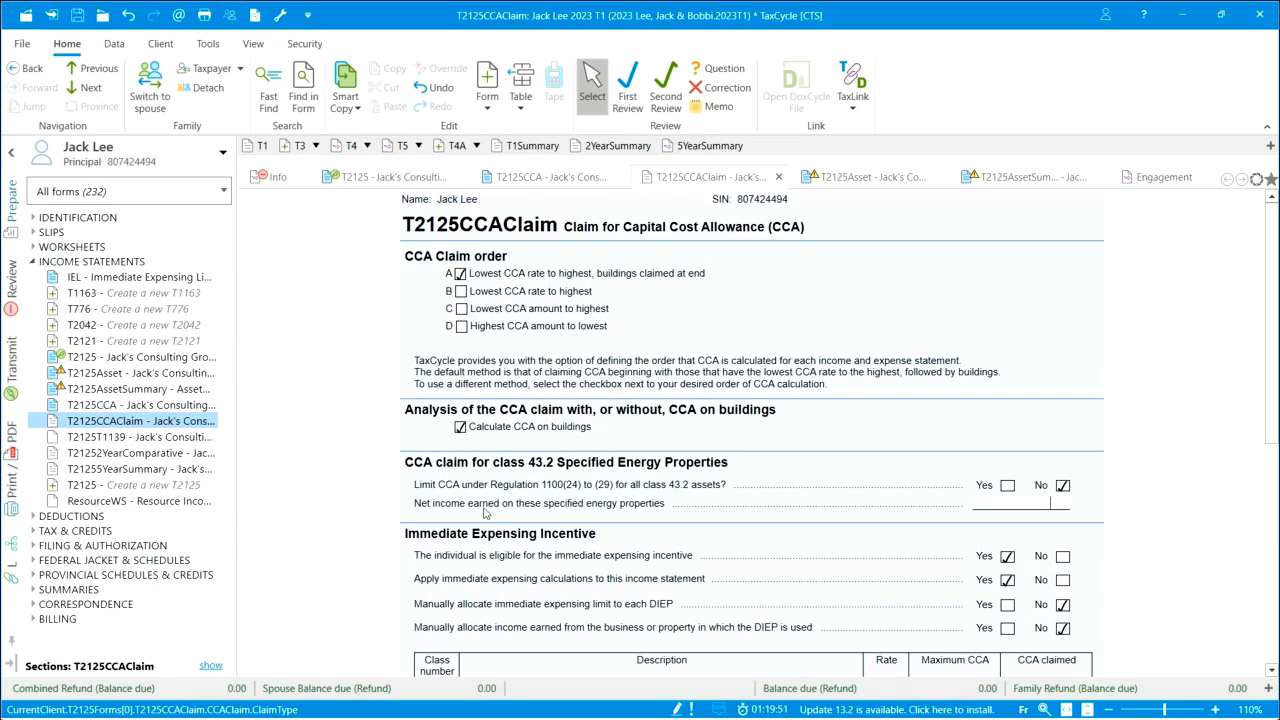
{"action": "left_click", "coordinate": [90, 392]}
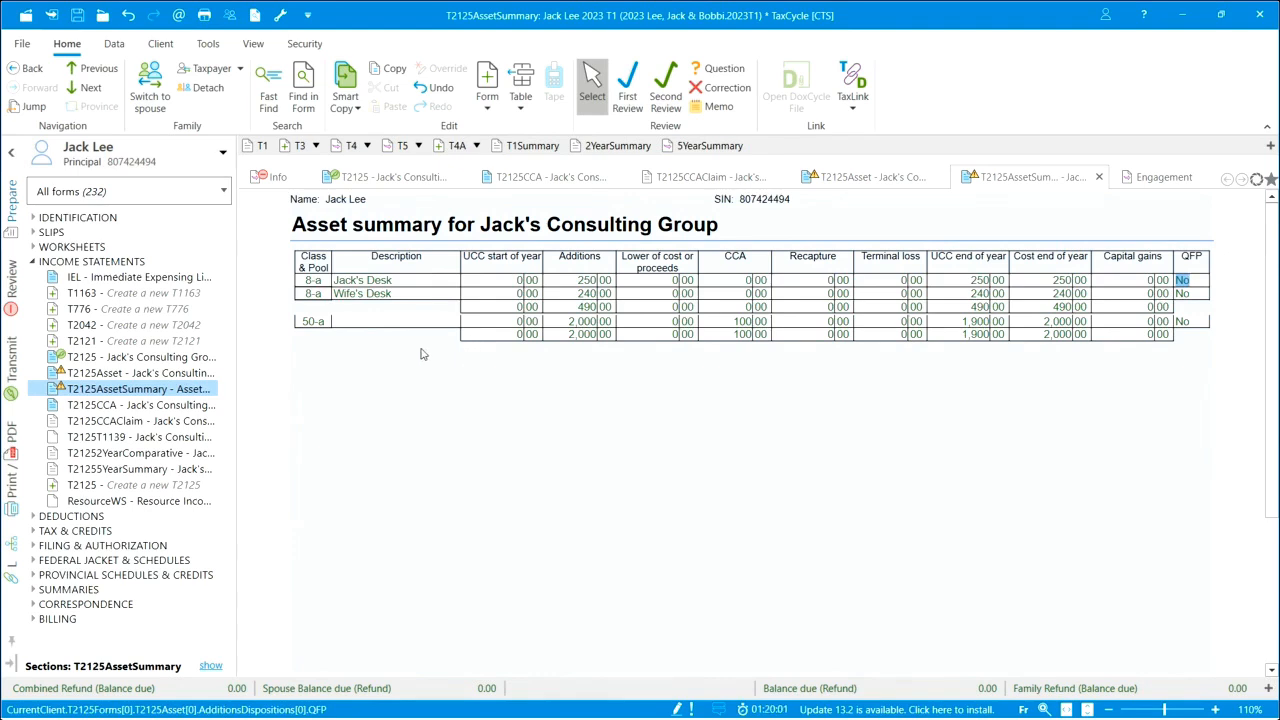
{"action": "left_click", "coordinate": [307, 324]}
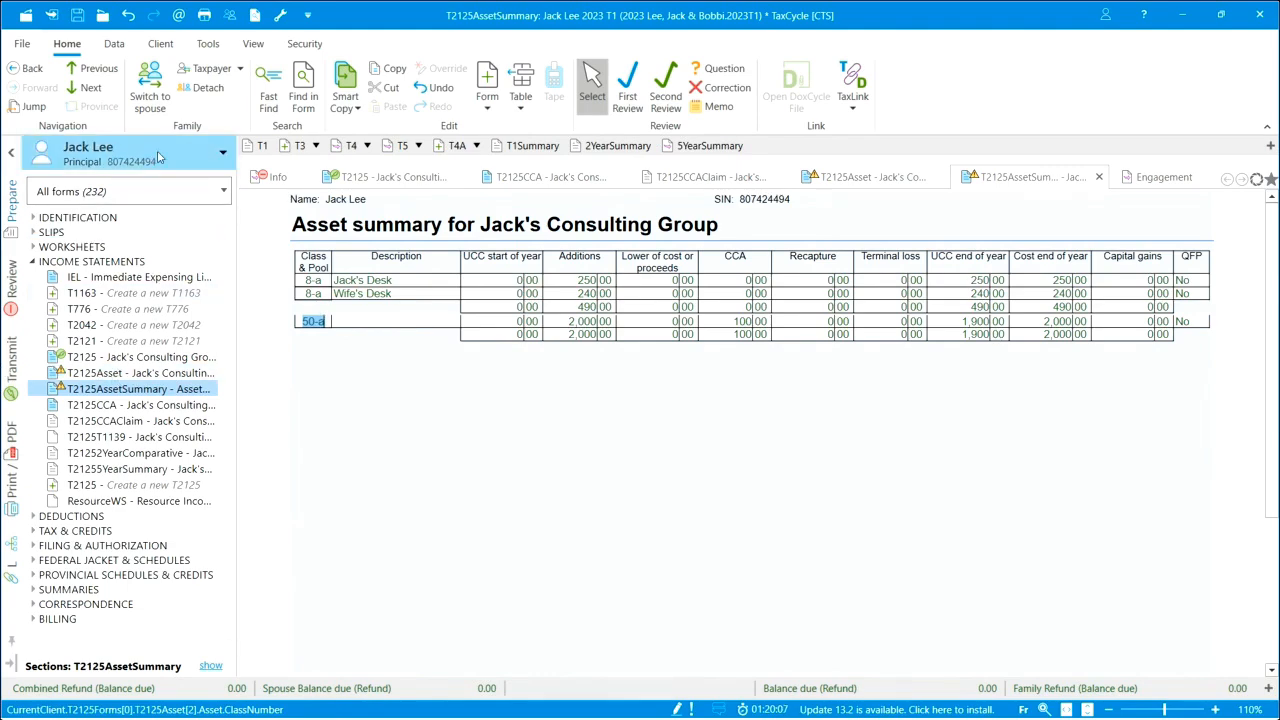
- Look through the T2125 statement, from the CCA expense on line 9936 to the Part 8 details of other partners
{"action": "left_click", "coordinate": [90, 360]}
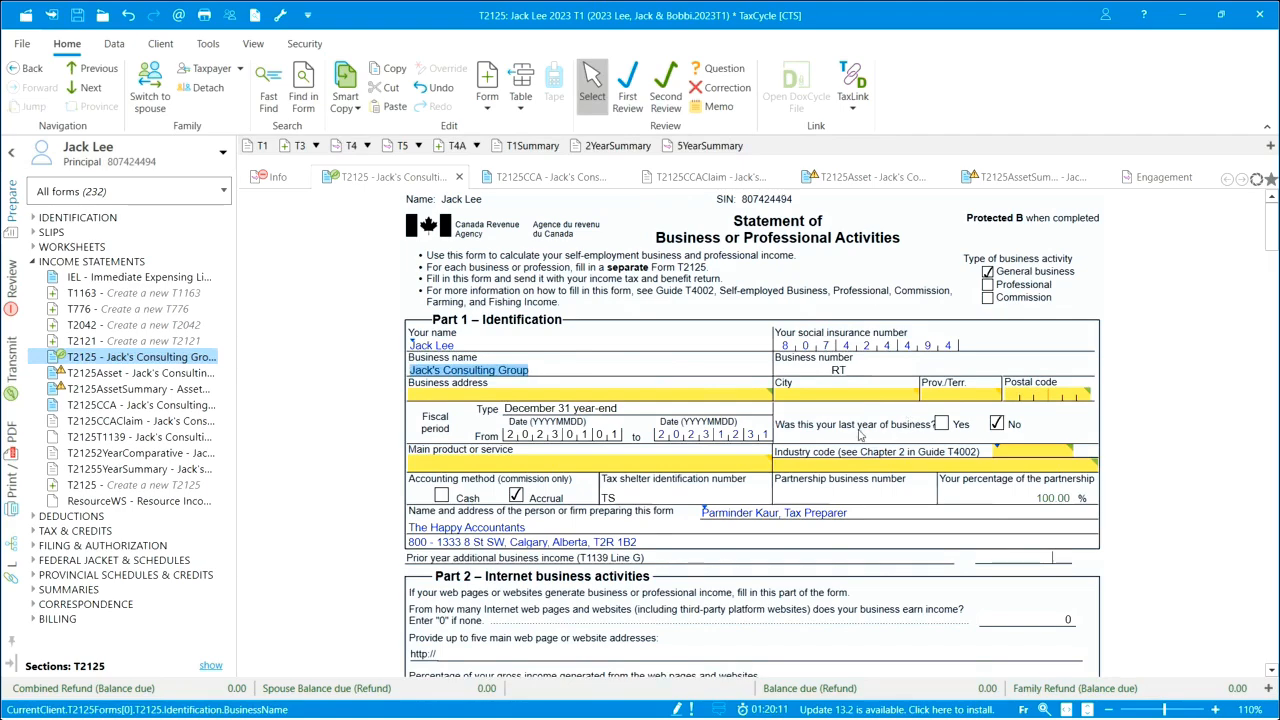
{"action": "scroll", "coordinate": [858, 433], "scroll_direction": "down", "scroll_amount": 10}
{"action": "scroll", "coordinate": [867, 480], "scroll_direction": "down", "scroll_amount": 3}
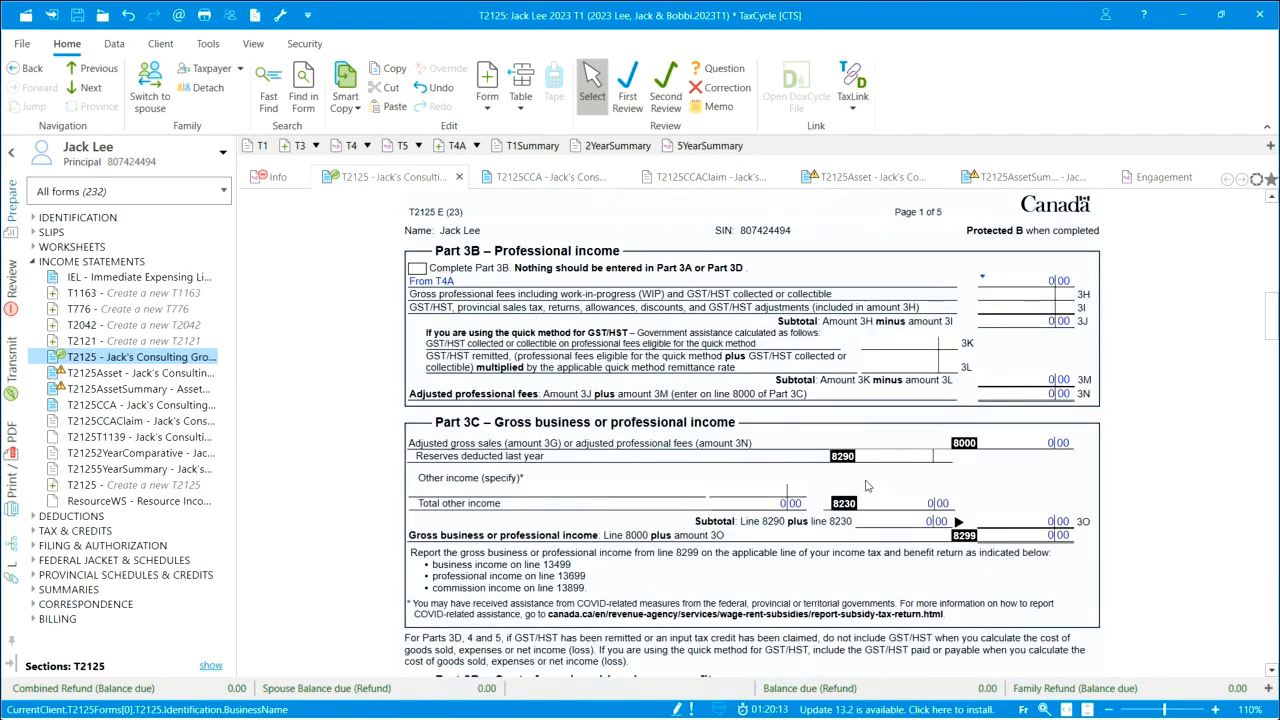
{"action": "scroll", "coordinate": [867, 486], "scroll_direction": "down", "scroll_amount": 12}
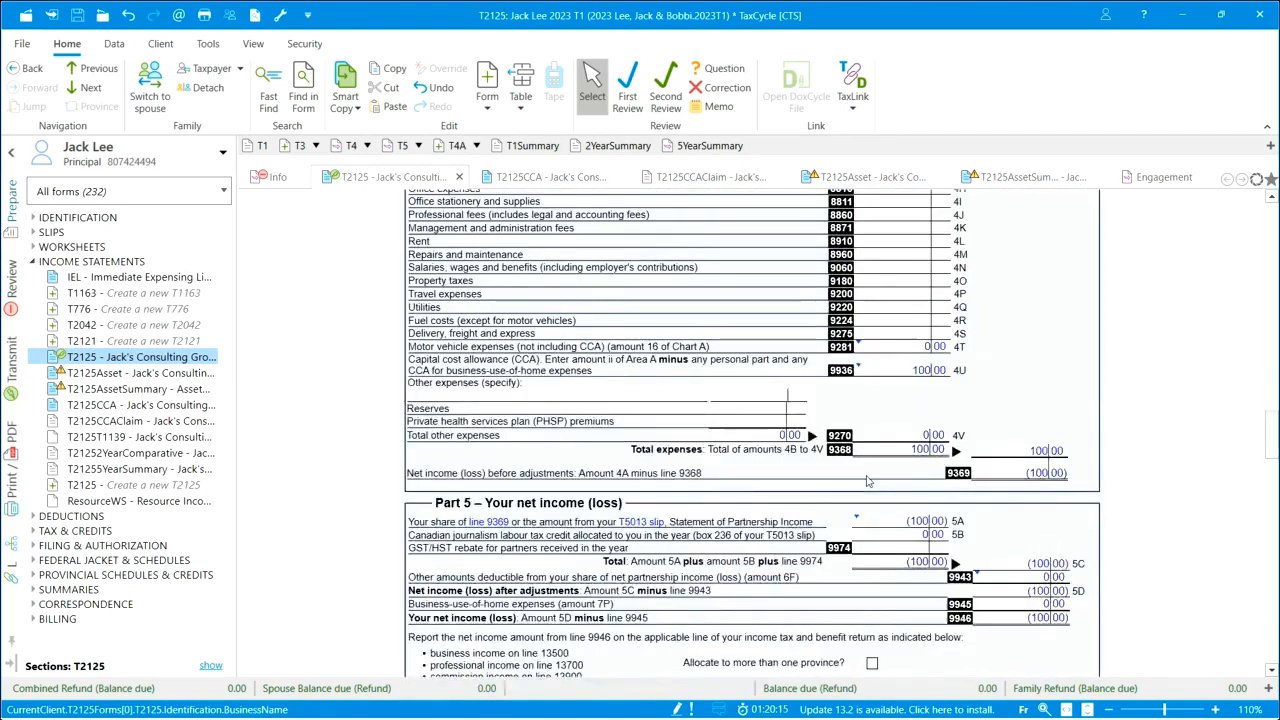
{"action": "scroll", "coordinate": [867, 481], "scroll_direction": "down", "scroll_amount": 15}
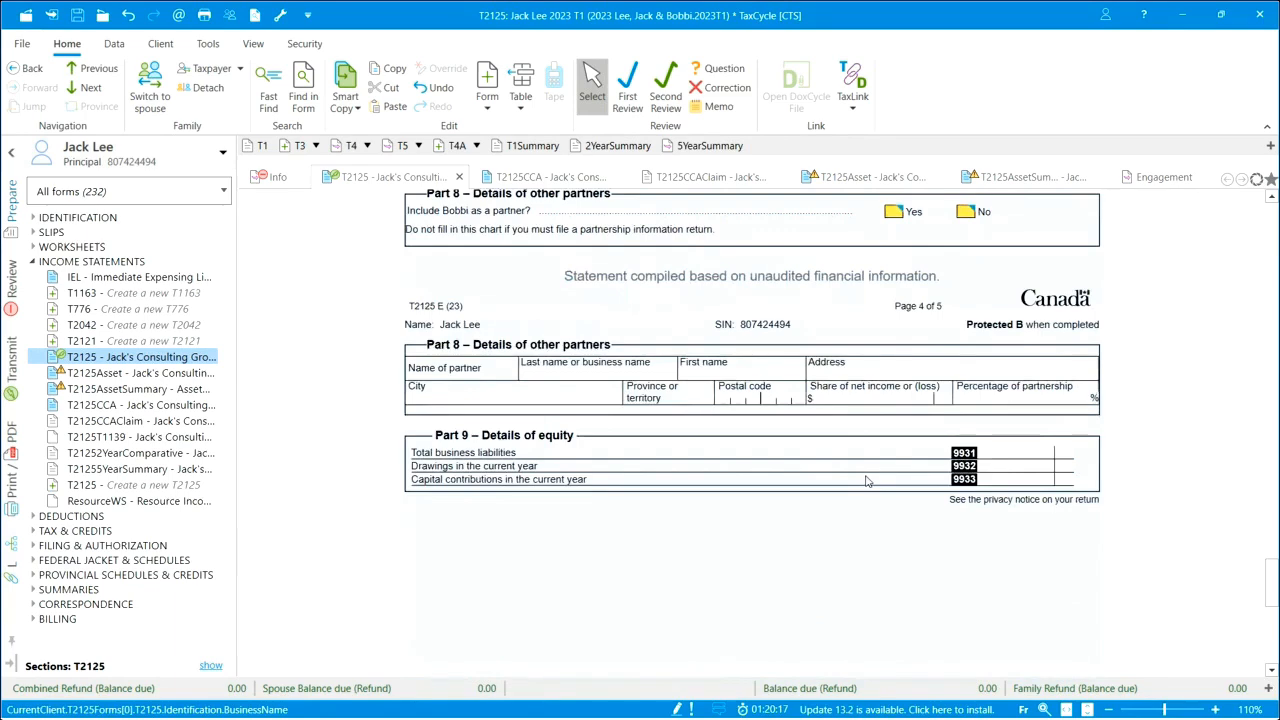
{"action": "scroll", "coordinate": [867, 481], "scroll_direction": "up", "scroll_amount": 3}
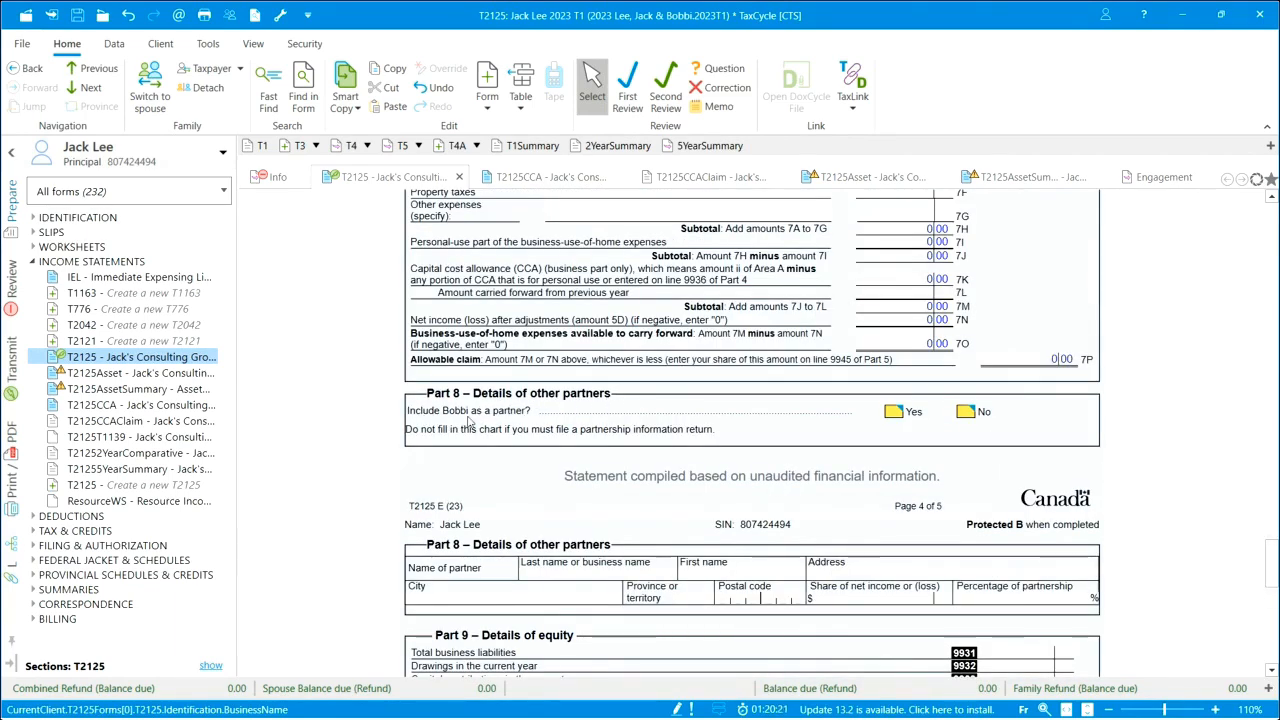
- Include the spouse as a partner in Part 8 of the T2125 and set the spouse's percentage of partnership to 50%
{"action": "left_click", "coordinate": [893, 416]}
{"action": "scroll", "coordinate": [894, 440], "scroll_direction": "down", "scroll_amount": 2}
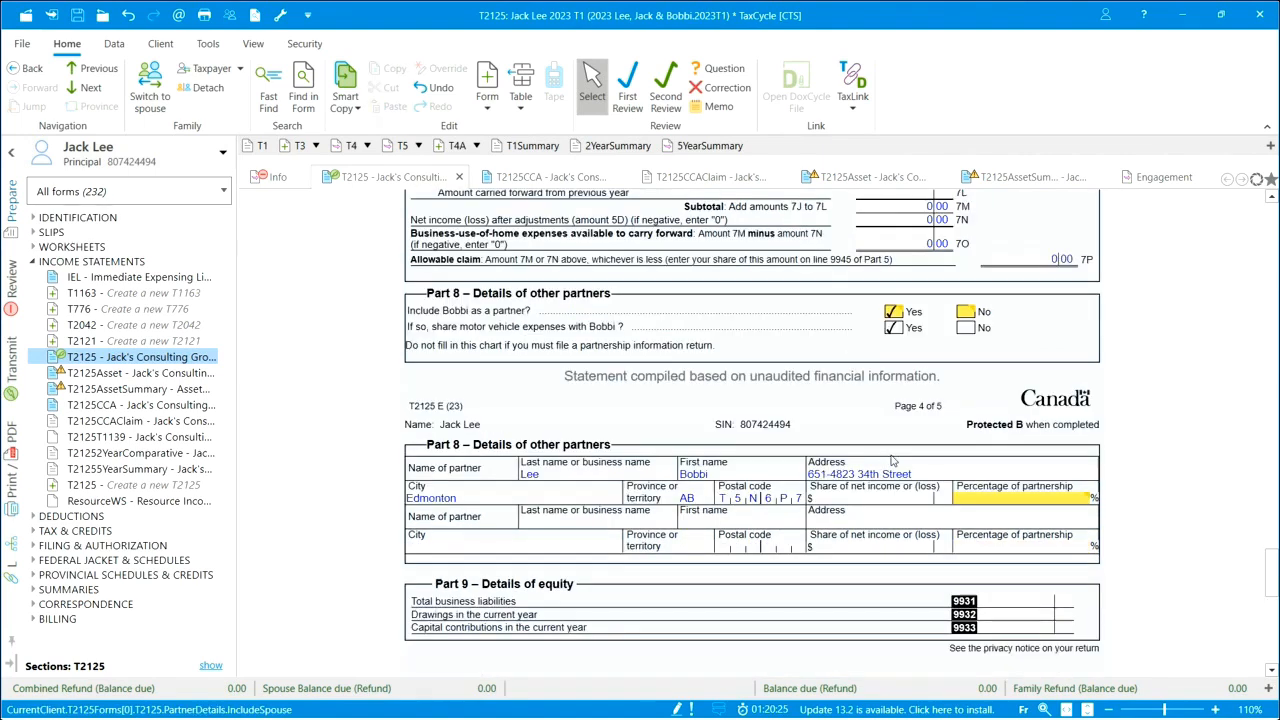
{"action": "left_click", "coordinate": [1026, 502]}
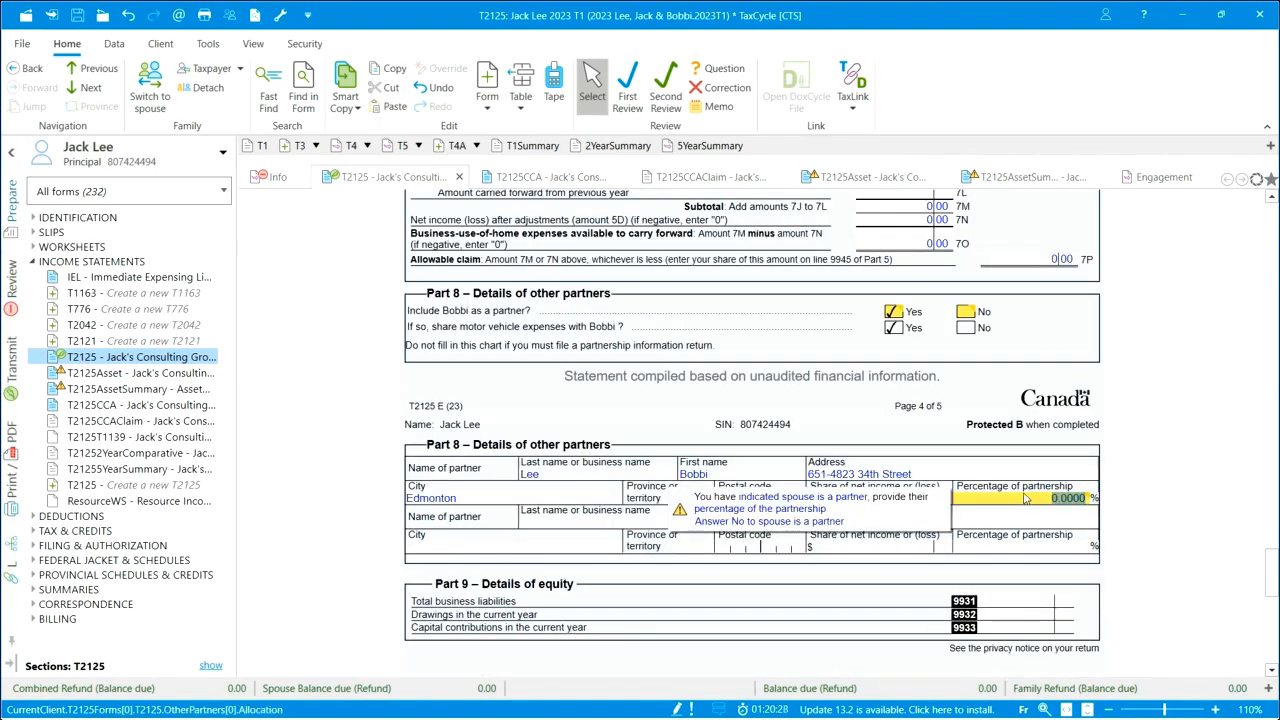
{"action": "type", "text": "50"}
{"action": "key", "text": "Tab"}
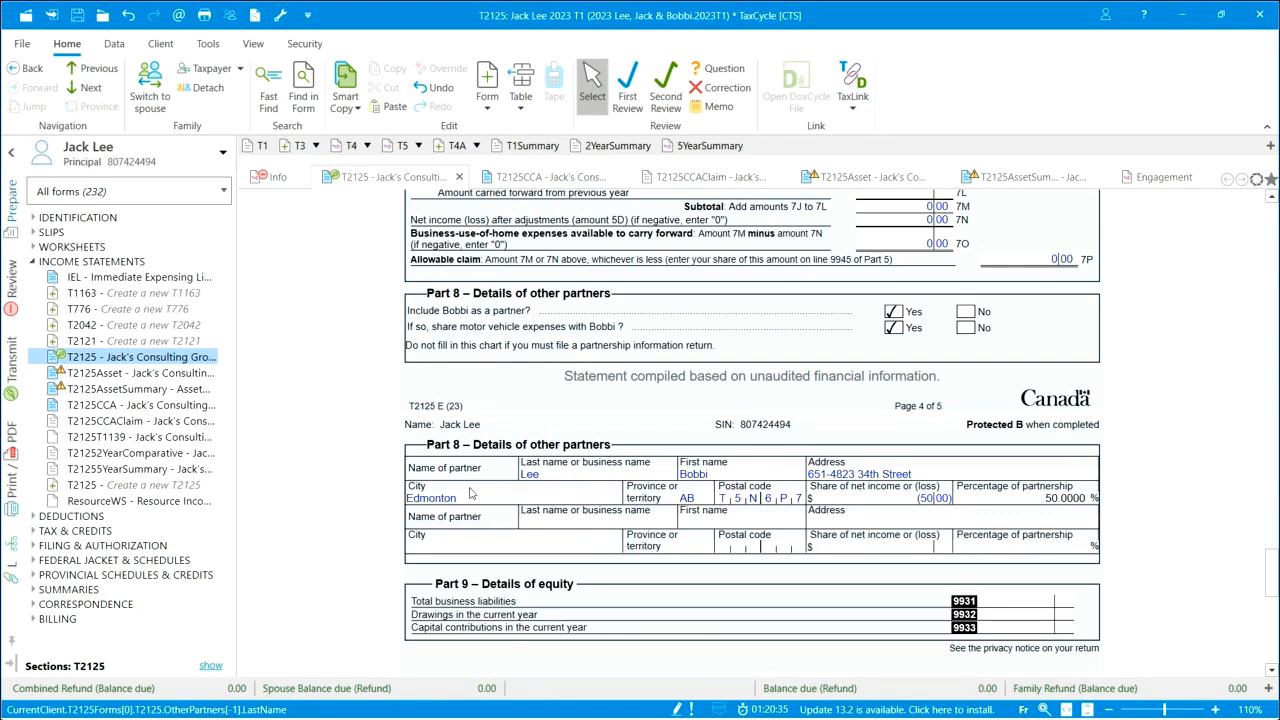
- Switch to the spouse's return and look through its class 8-a and 50-a assets on the T2125Asset form
{"action": "key", "text": "F6"}
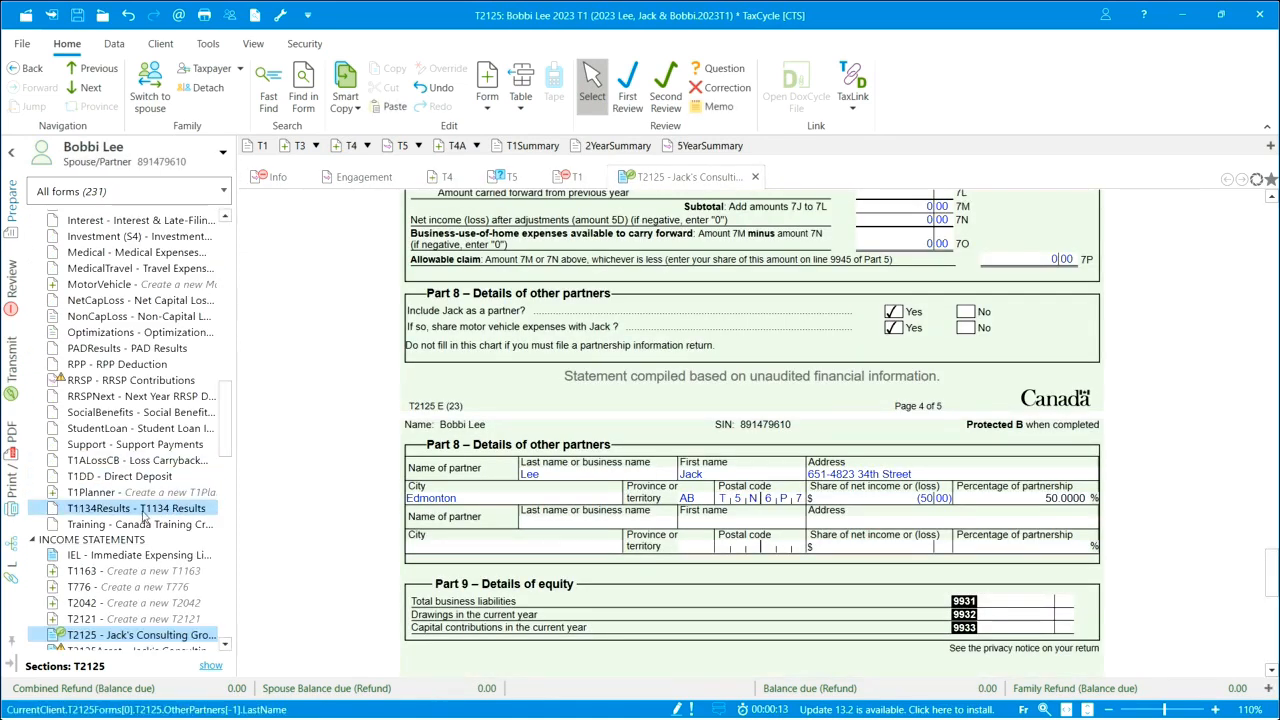
{"action": "scroll", "coordinate": [145, 515], "scroll_direction": "down", "scroll_amount": 2}
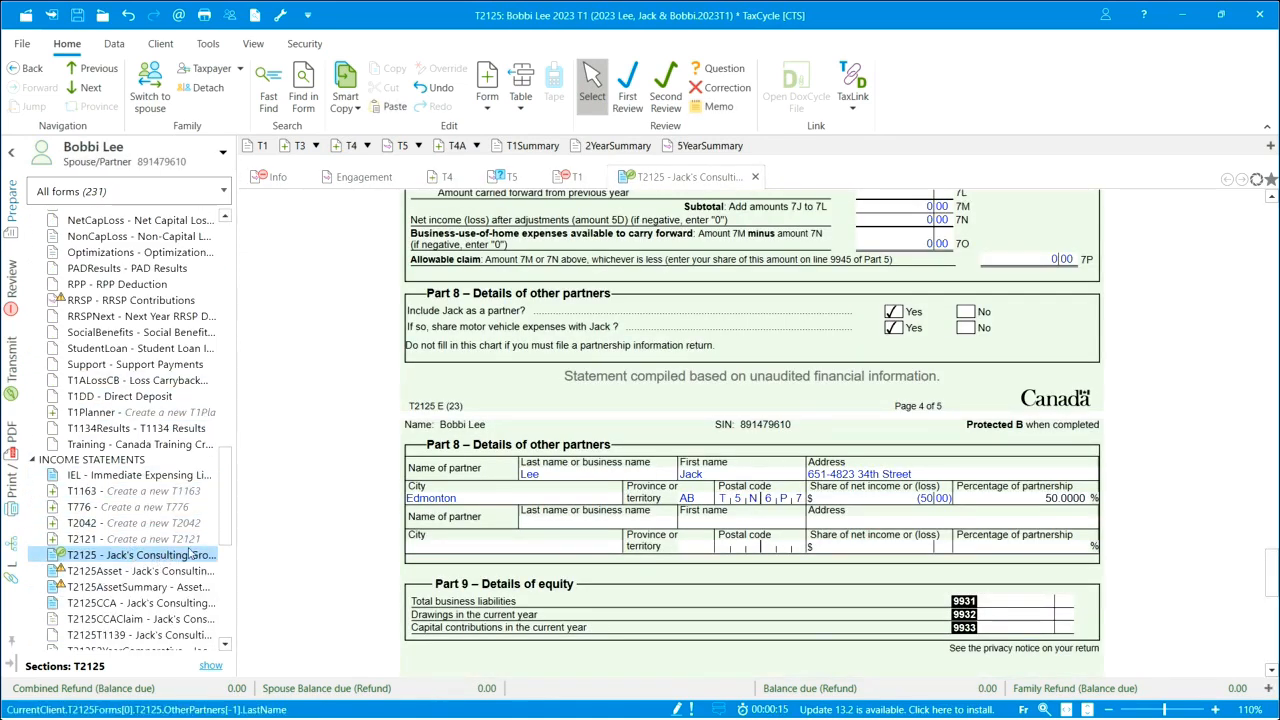
{"action": "left_click", "coordinate": [106, 573]}
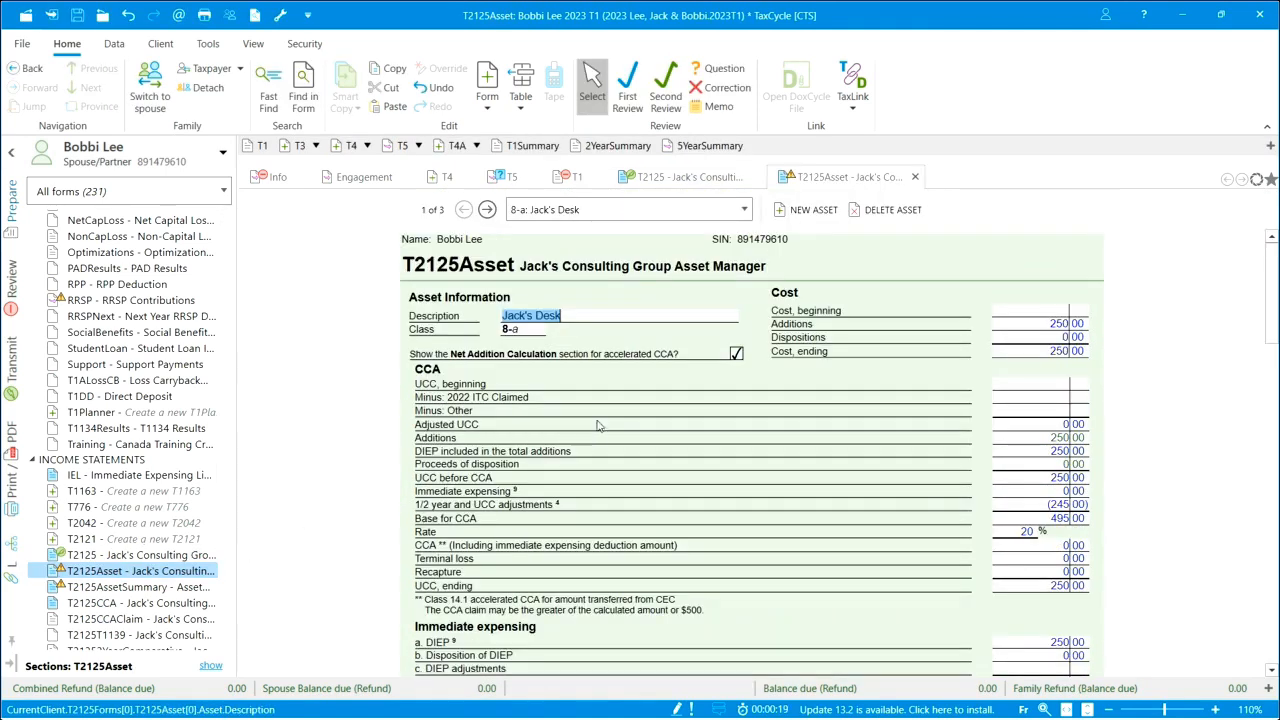
{"action": "left_click", "coordinate": [487, 210]}
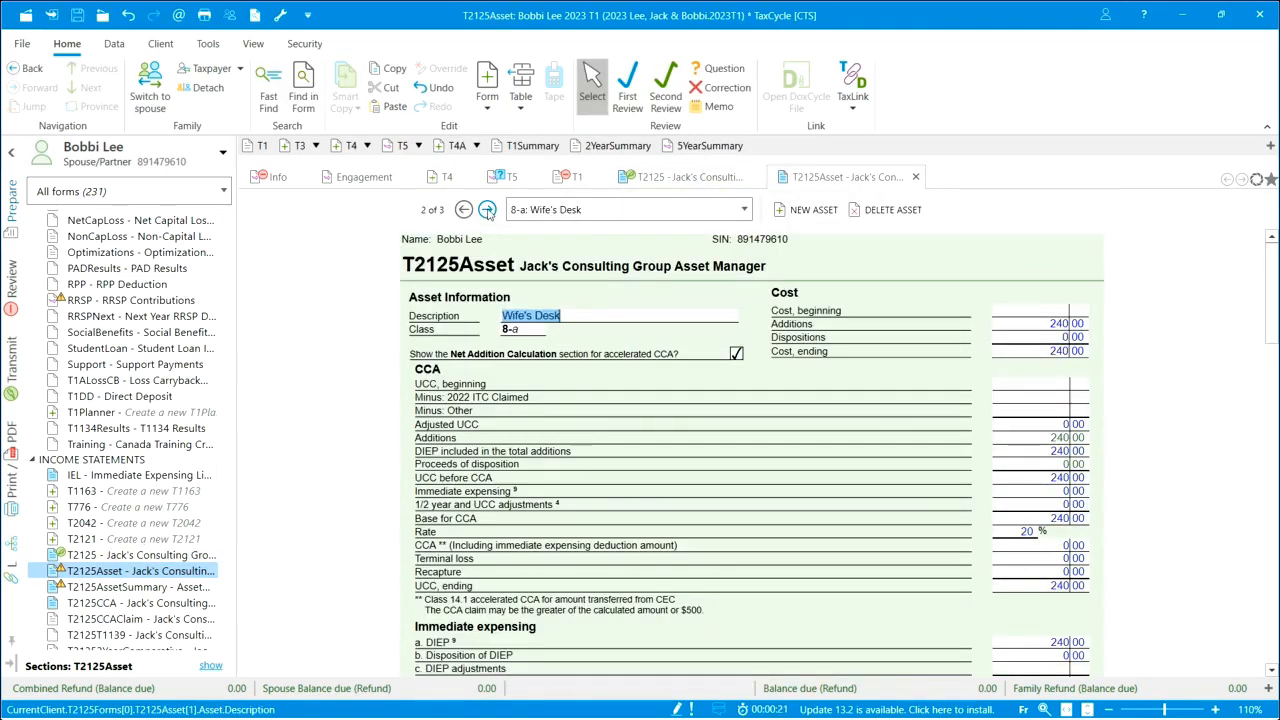
{"action": "left_click", "coordinate": [464, 210]}
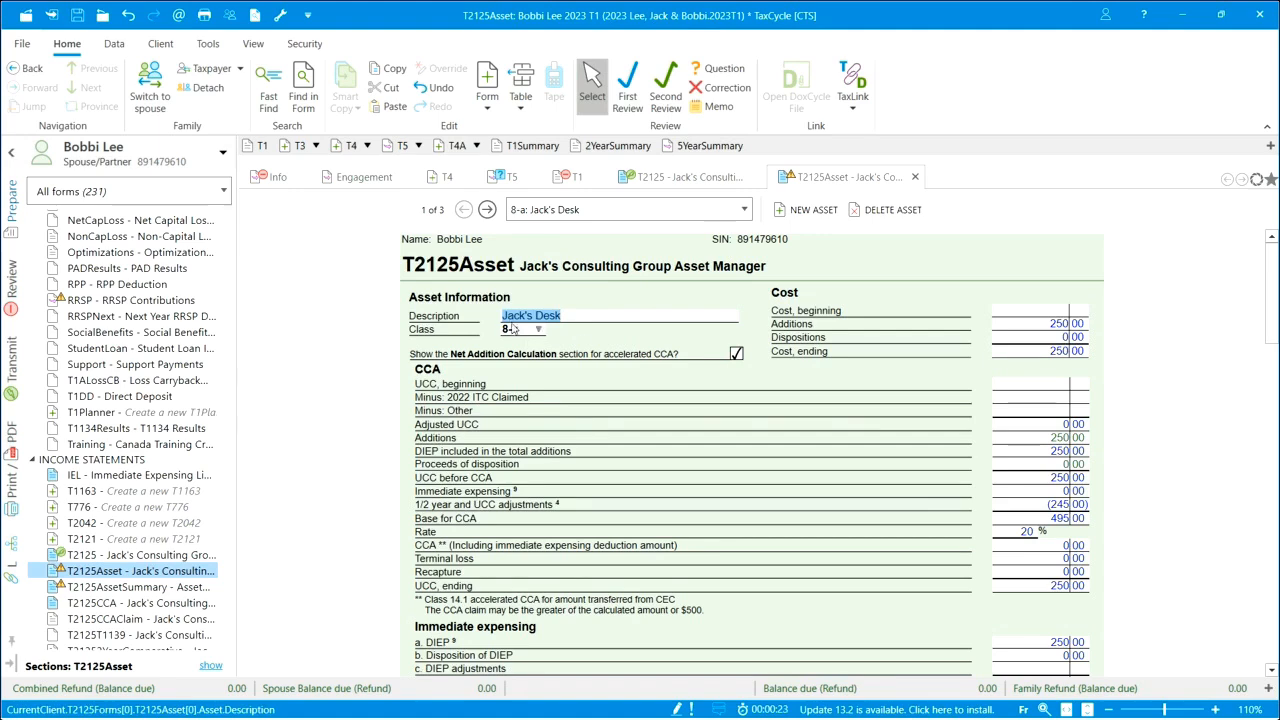
{"action": "left_click", "coordinate": [487, 210]}
{"action": "left_click", "coordinate": [487, 210]}
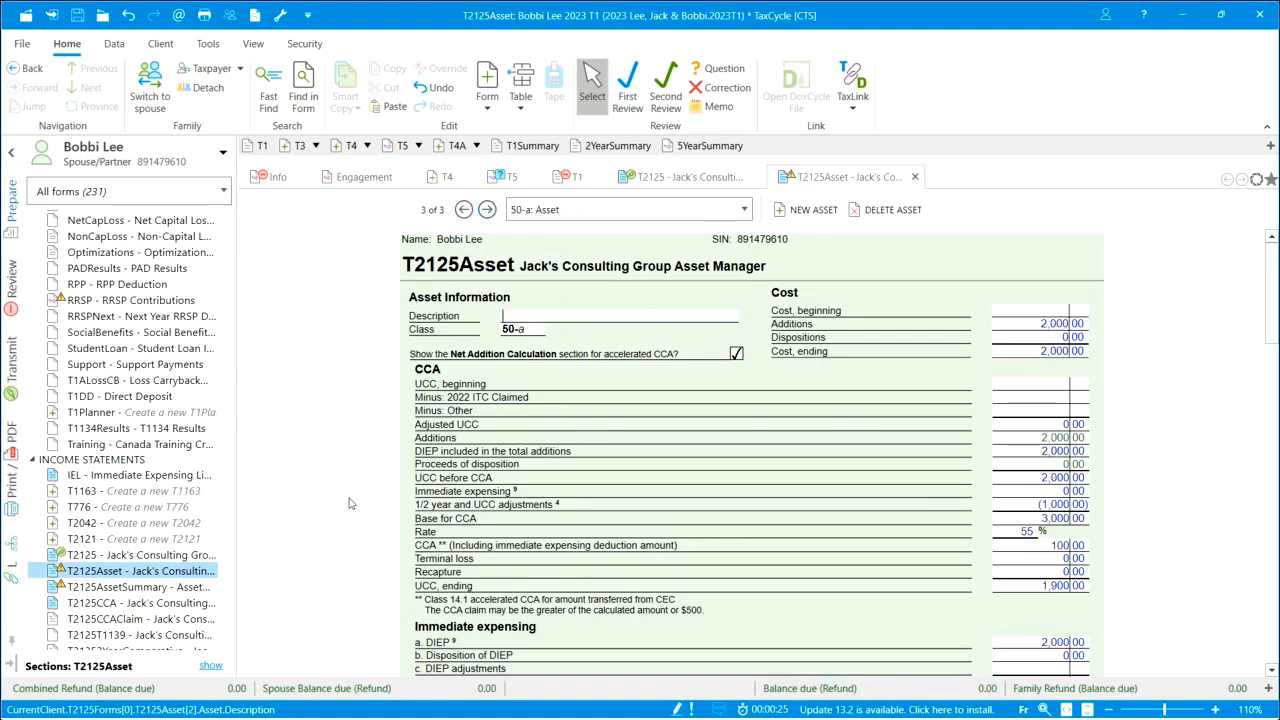
- Review the spouse's T2125AssetSummary, T2125CCA and T2125CCAClaim forms
{"action": "left_click", "coordinate": [140, 587]}
{"action": "scroll", "coordinate": [120, 560], "scroll_direction": "down", "scroll_amount": 2}
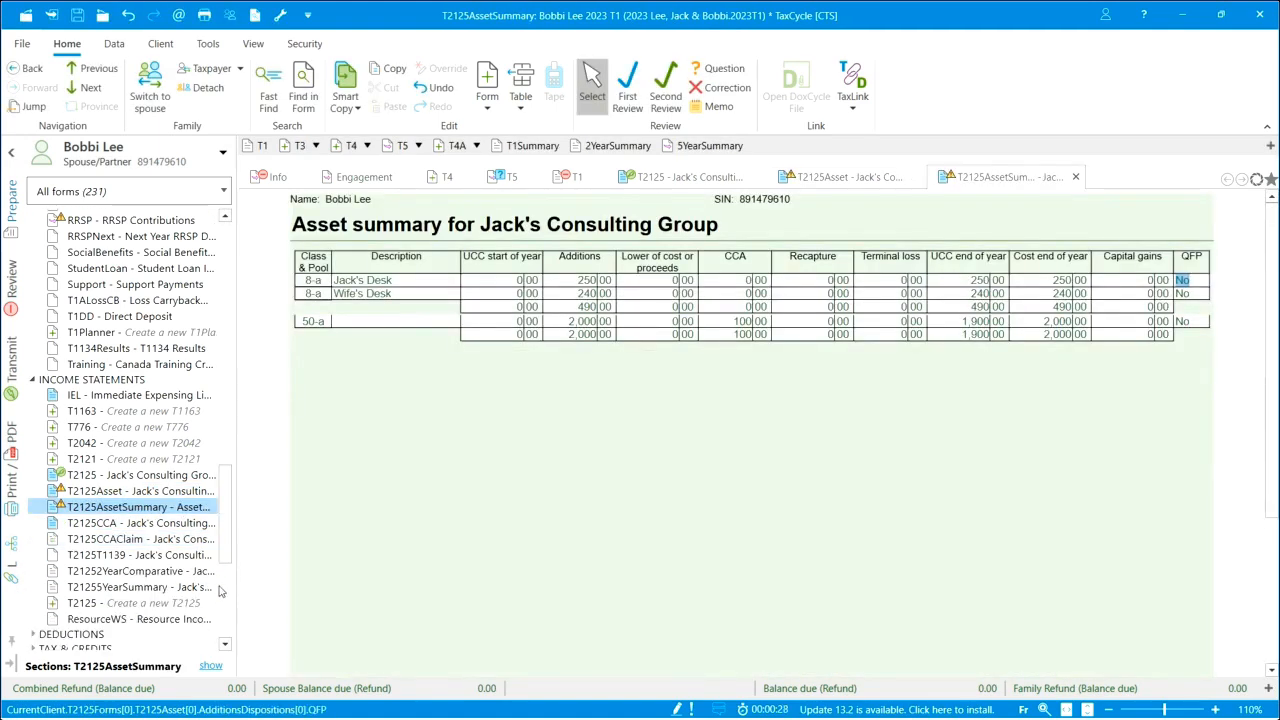
{"action": "left_click", "coordinate": [100, 526]}
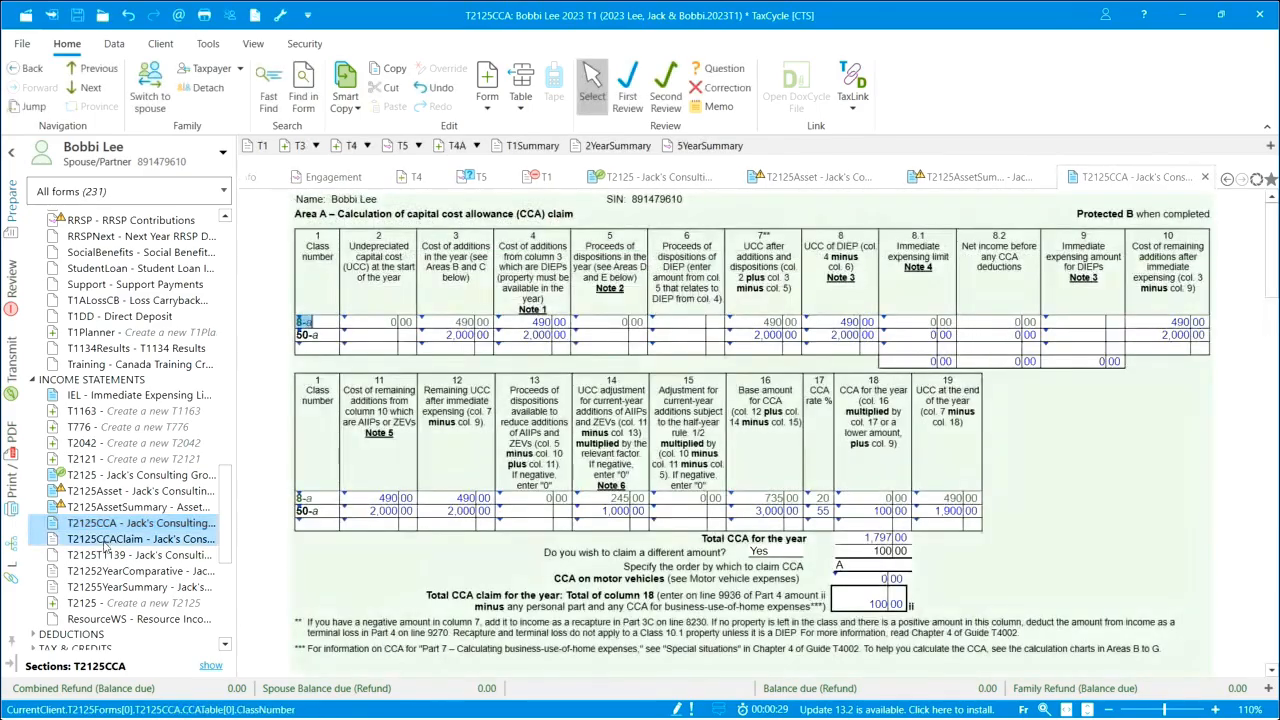
{"action": "left_click", "coordinate": [108, 538]}
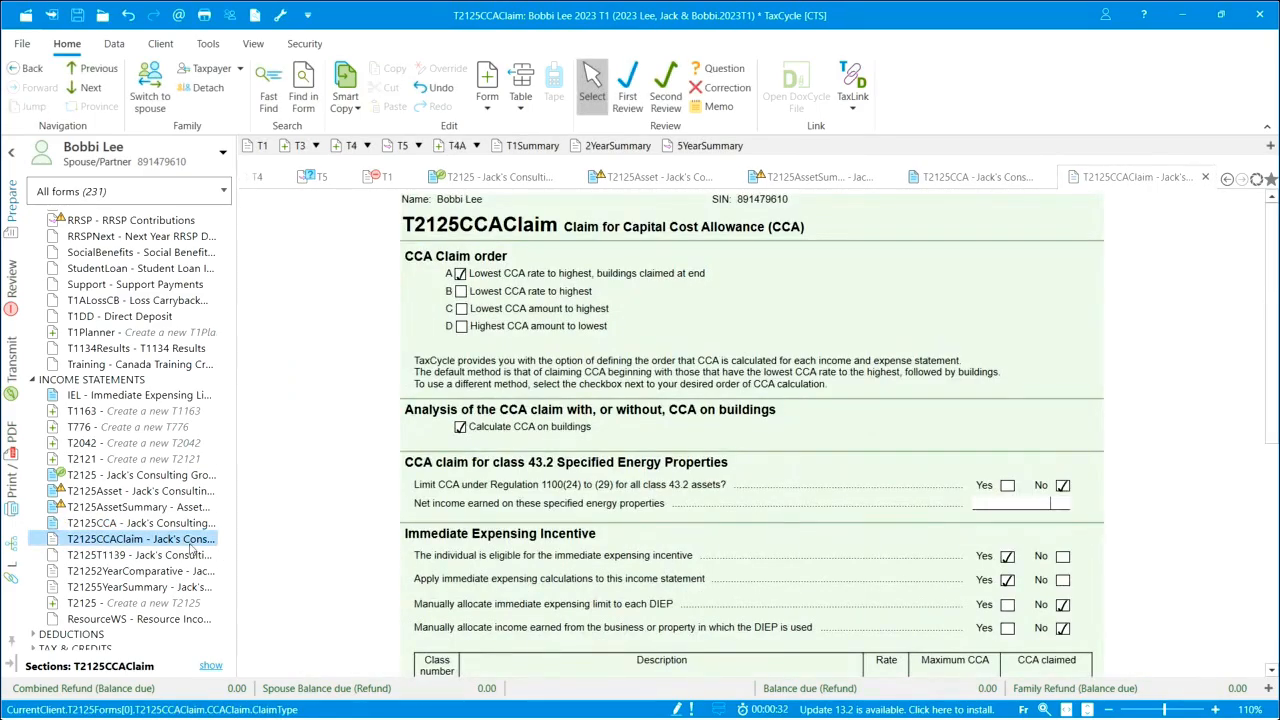